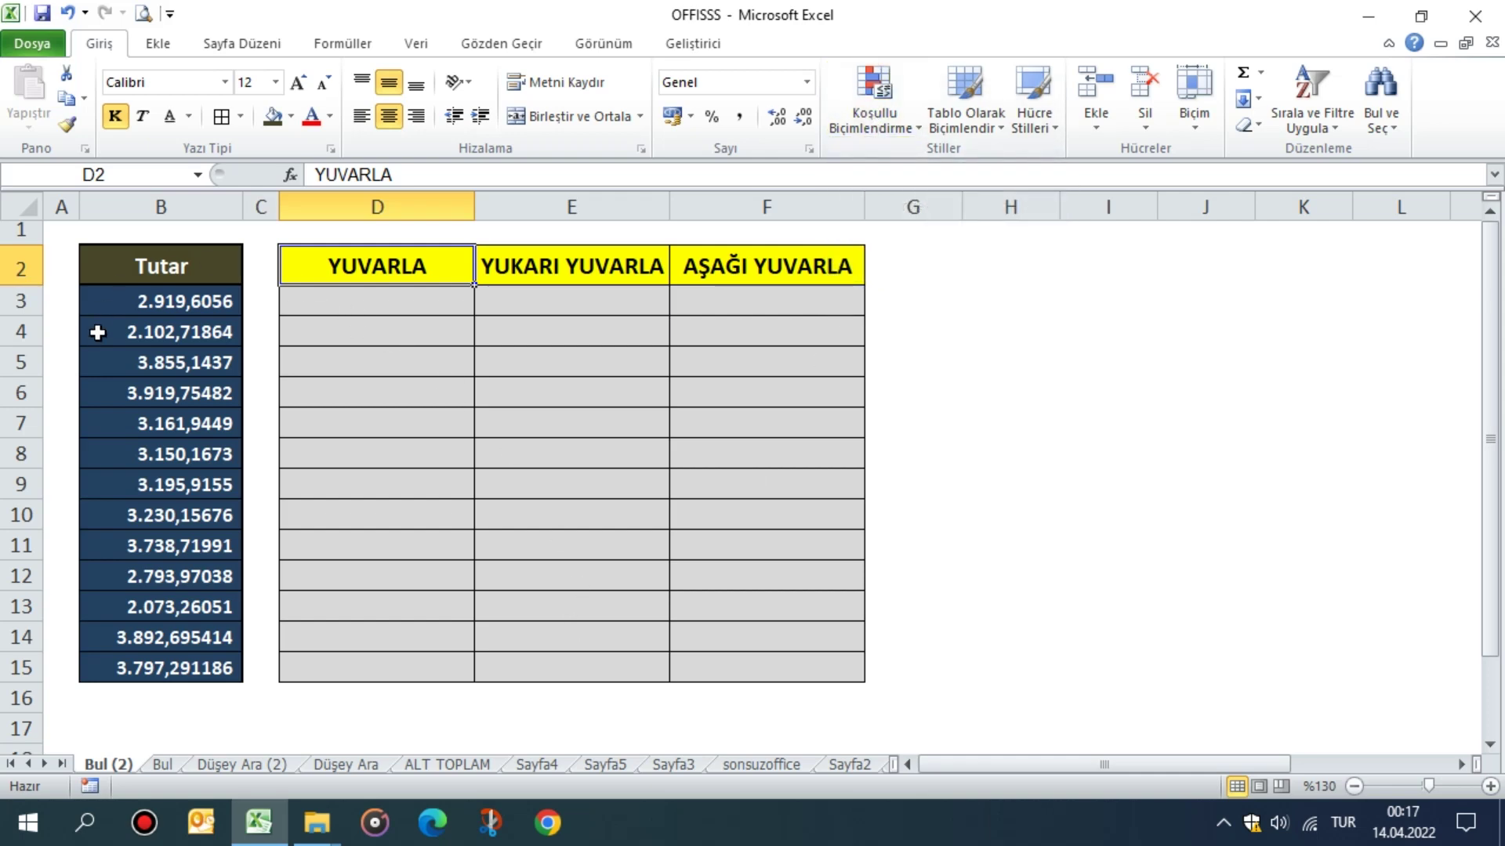
# Inspect the first Tutar amount and the three rounding column headers
pyautogui.click(131, 299)
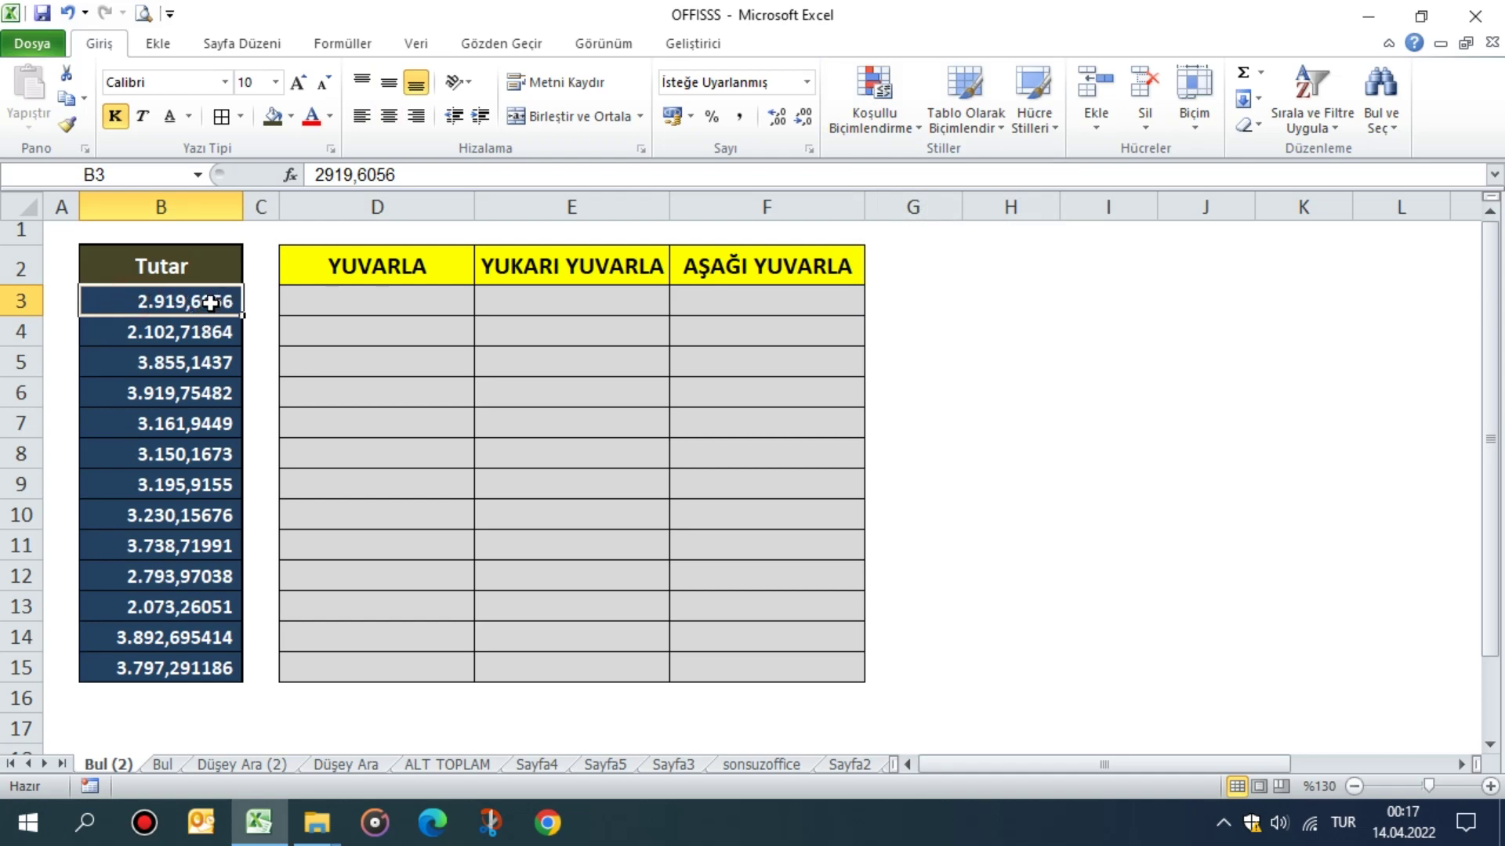
pyautogui.moveTo(355, 265); pyautogui.dragTo(757, 269)
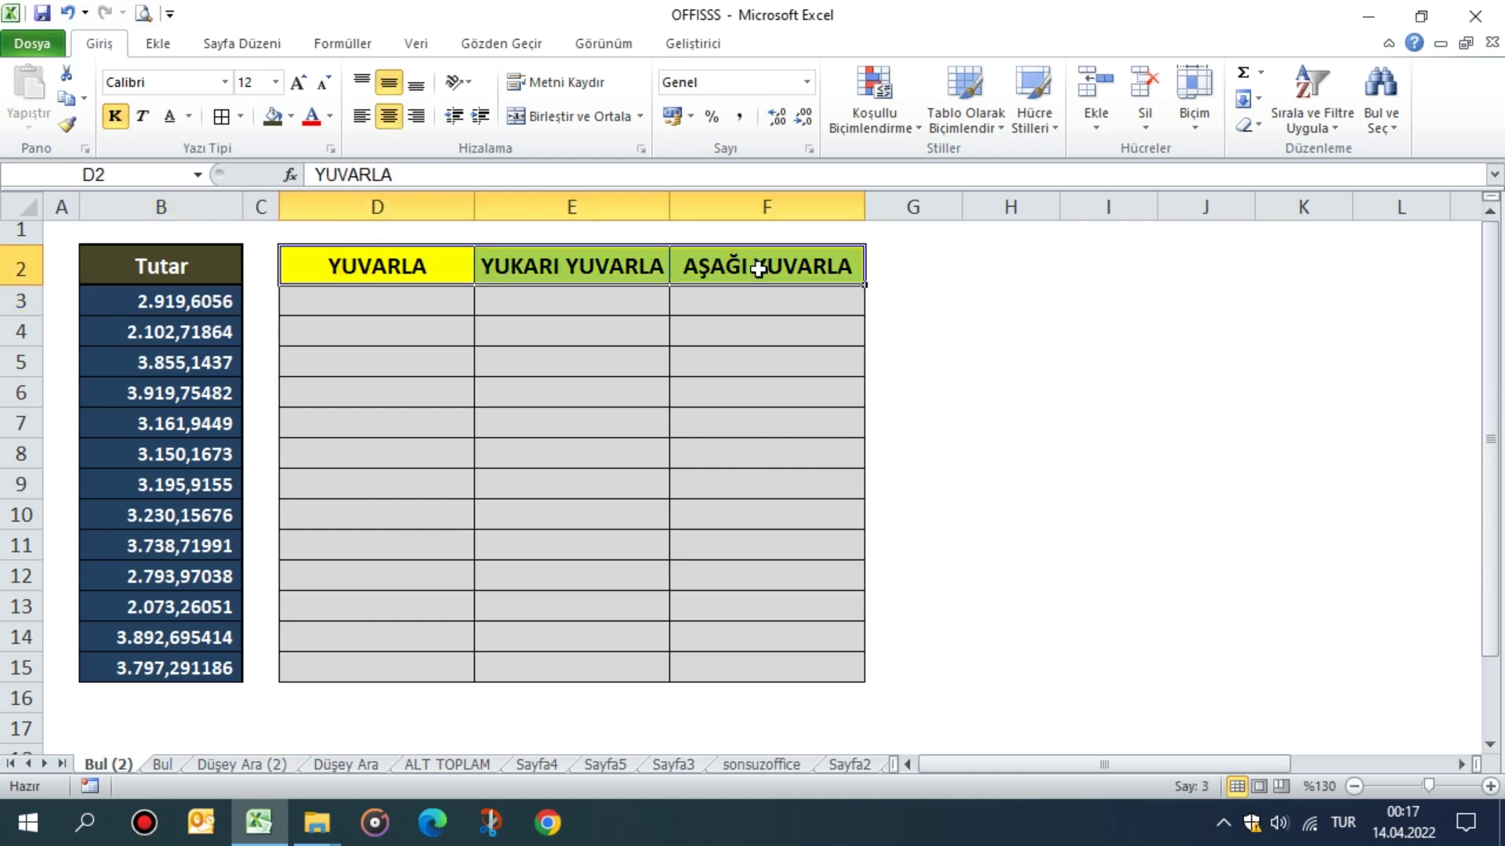
pyautogui.click(382, 274)
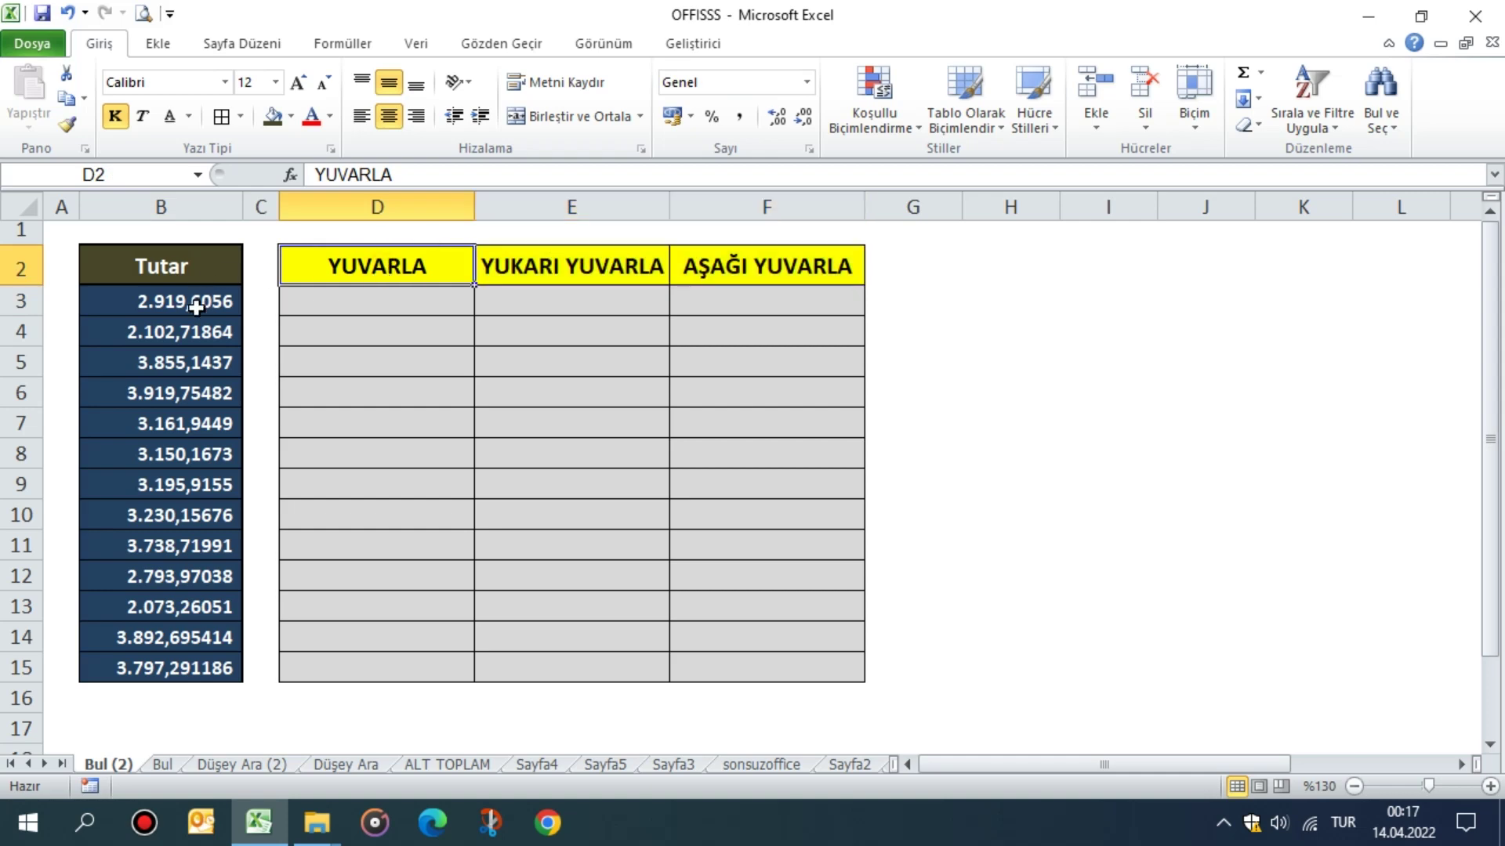
# Enter =YUVARLA(B3;2) in D3 and fill it down to D15
pyautogui.click(331, 300)
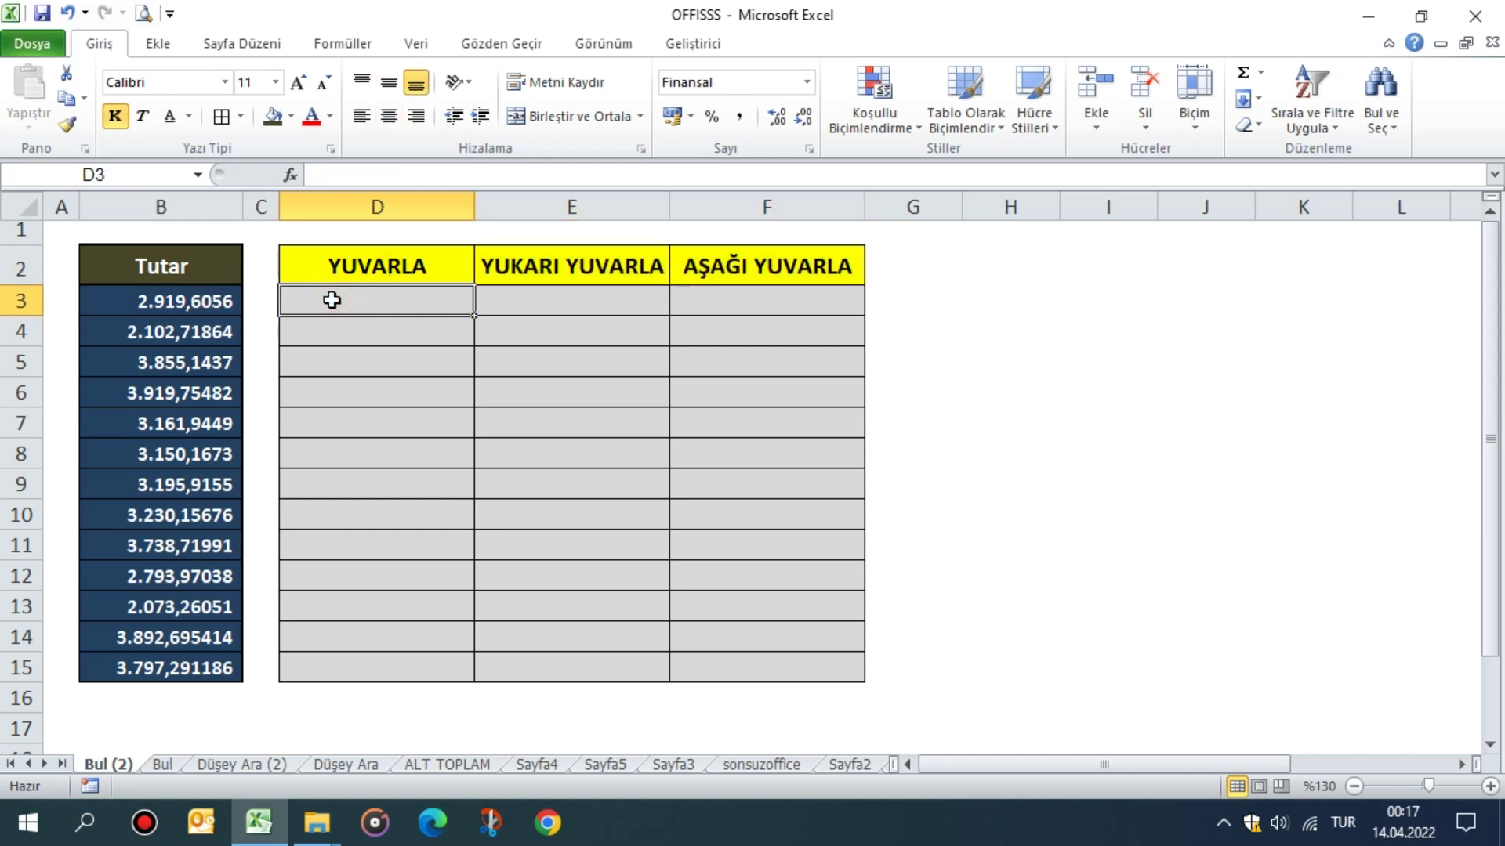
pyautogui.write('=')
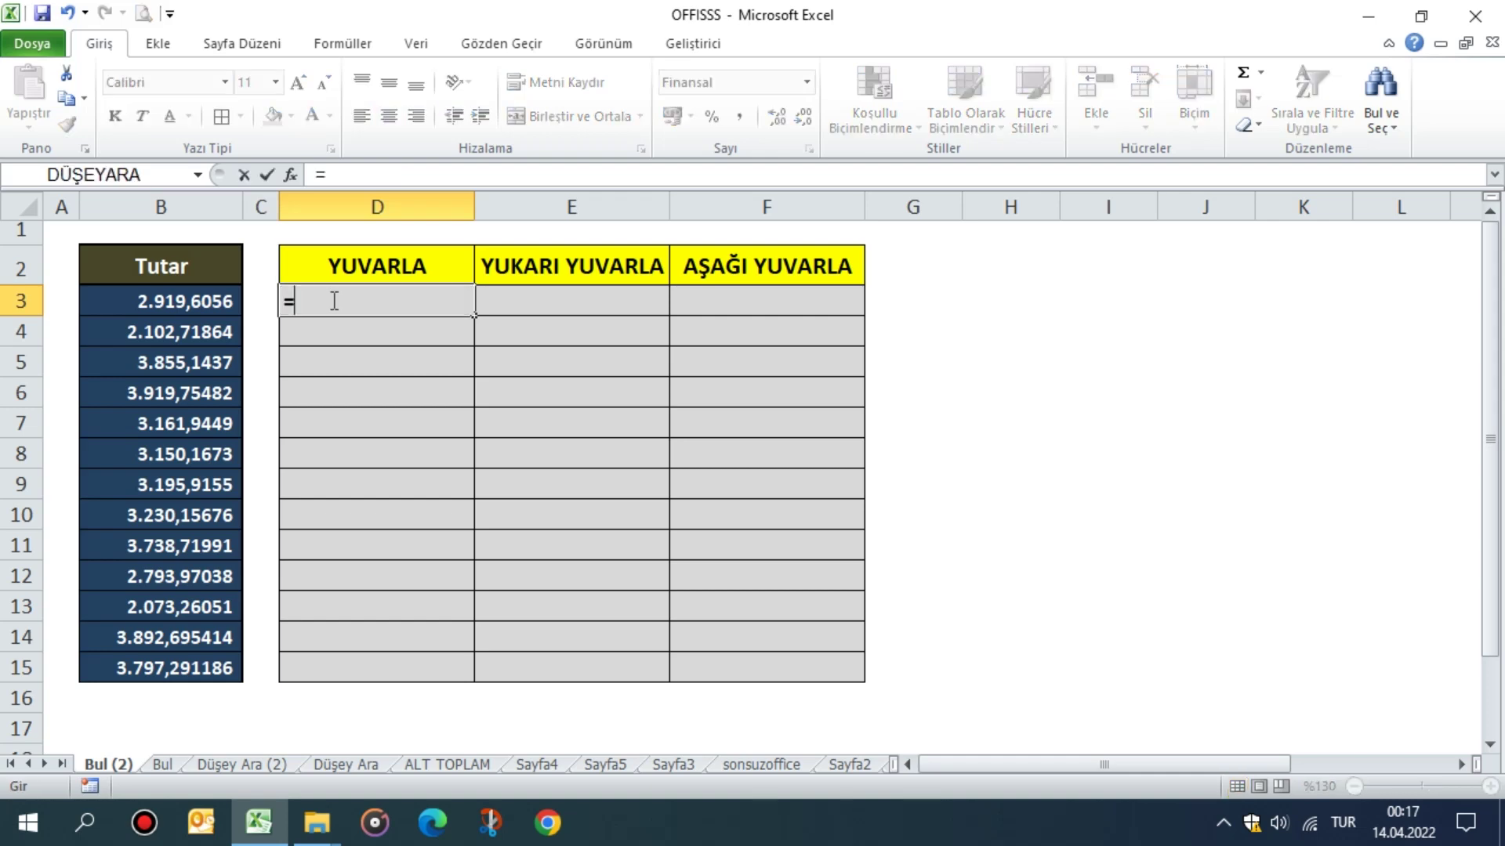
pyautogui.write('YUVA')
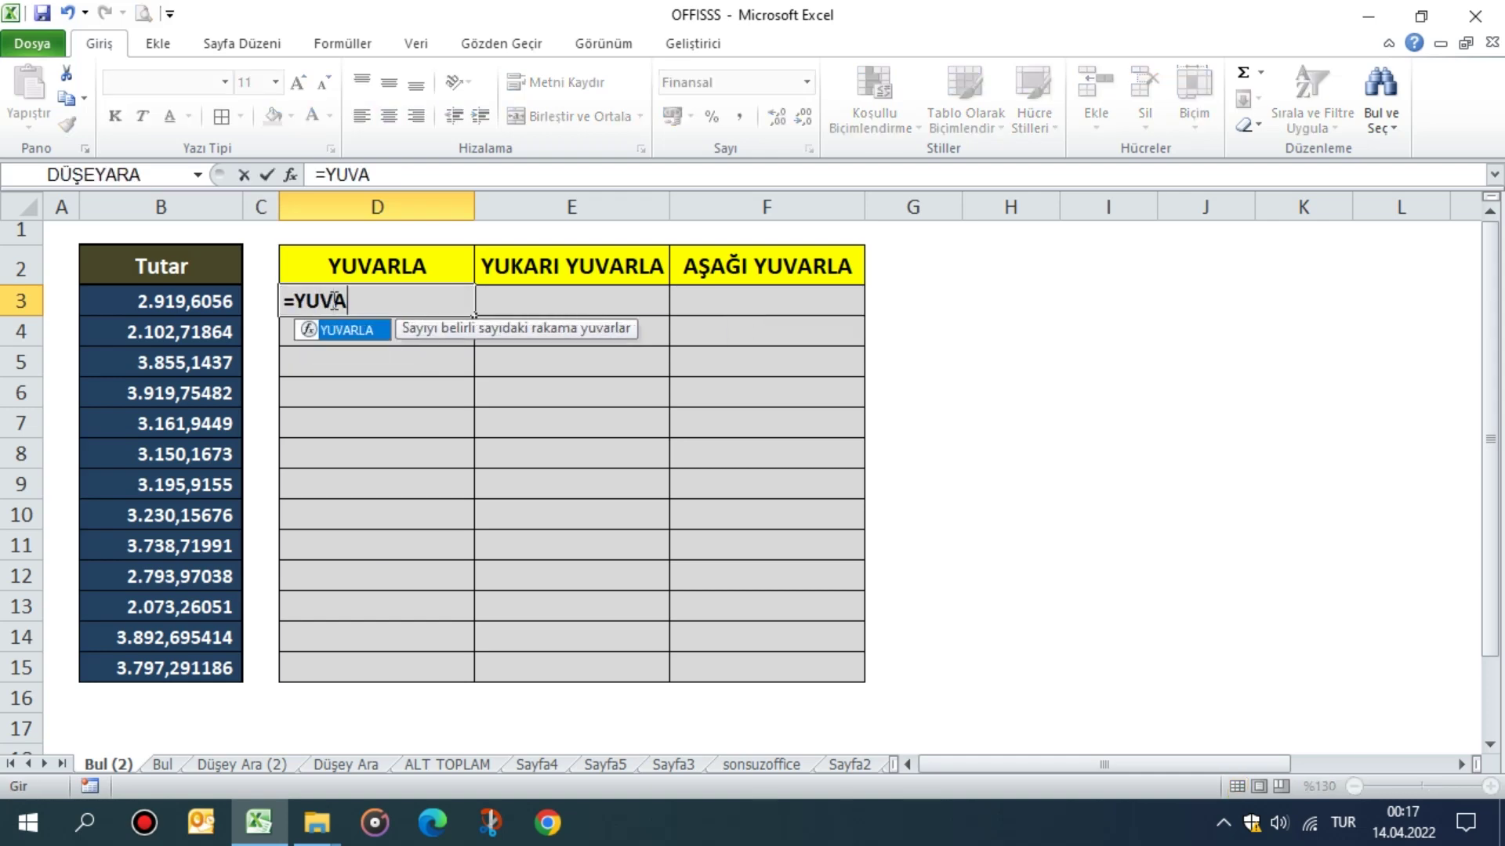
pyautogui.press('Tab')
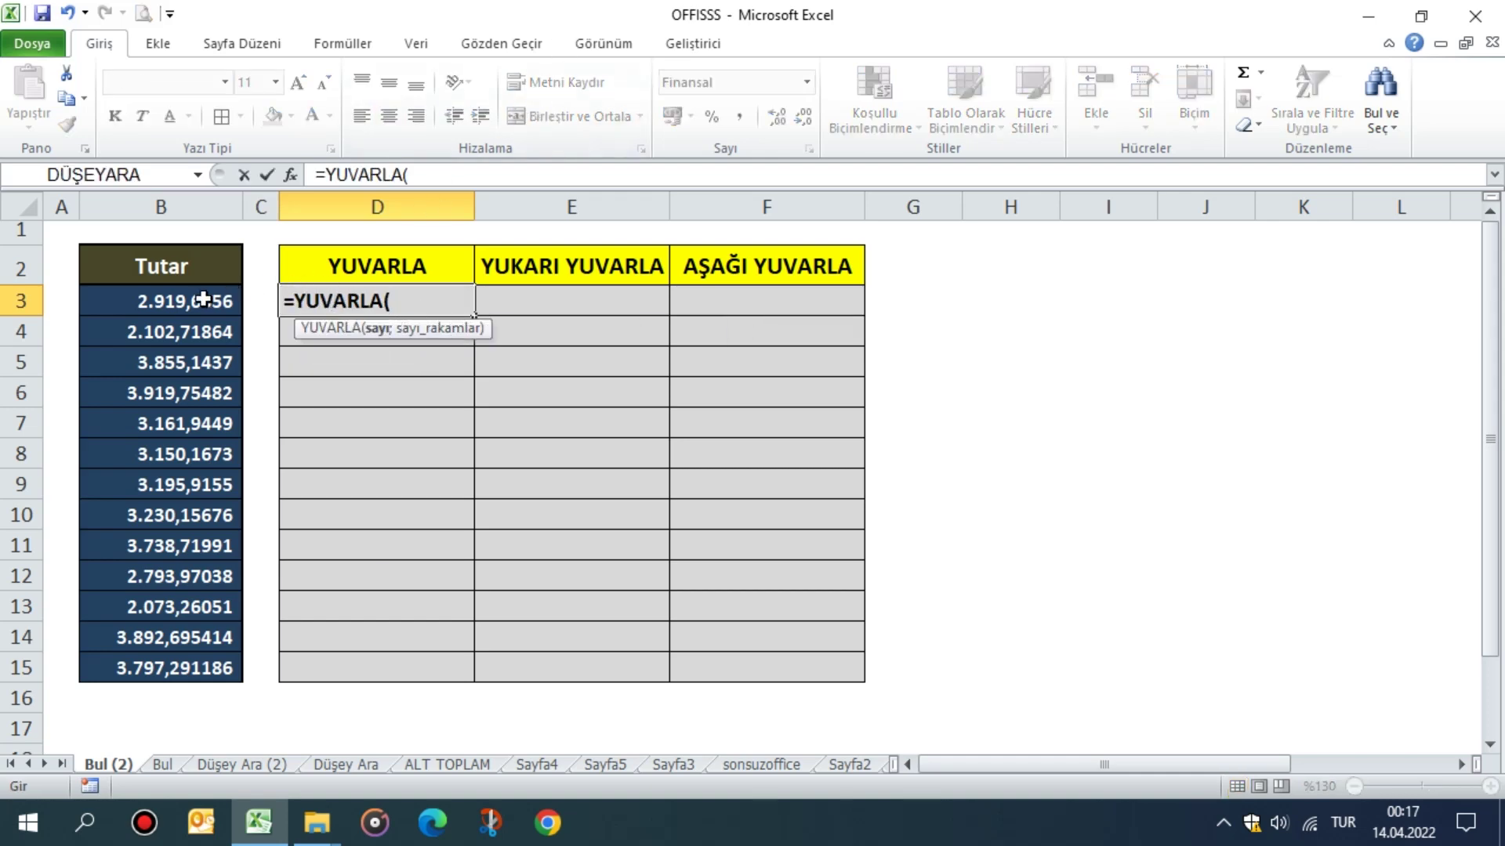
pyautogui.click(198, 300)
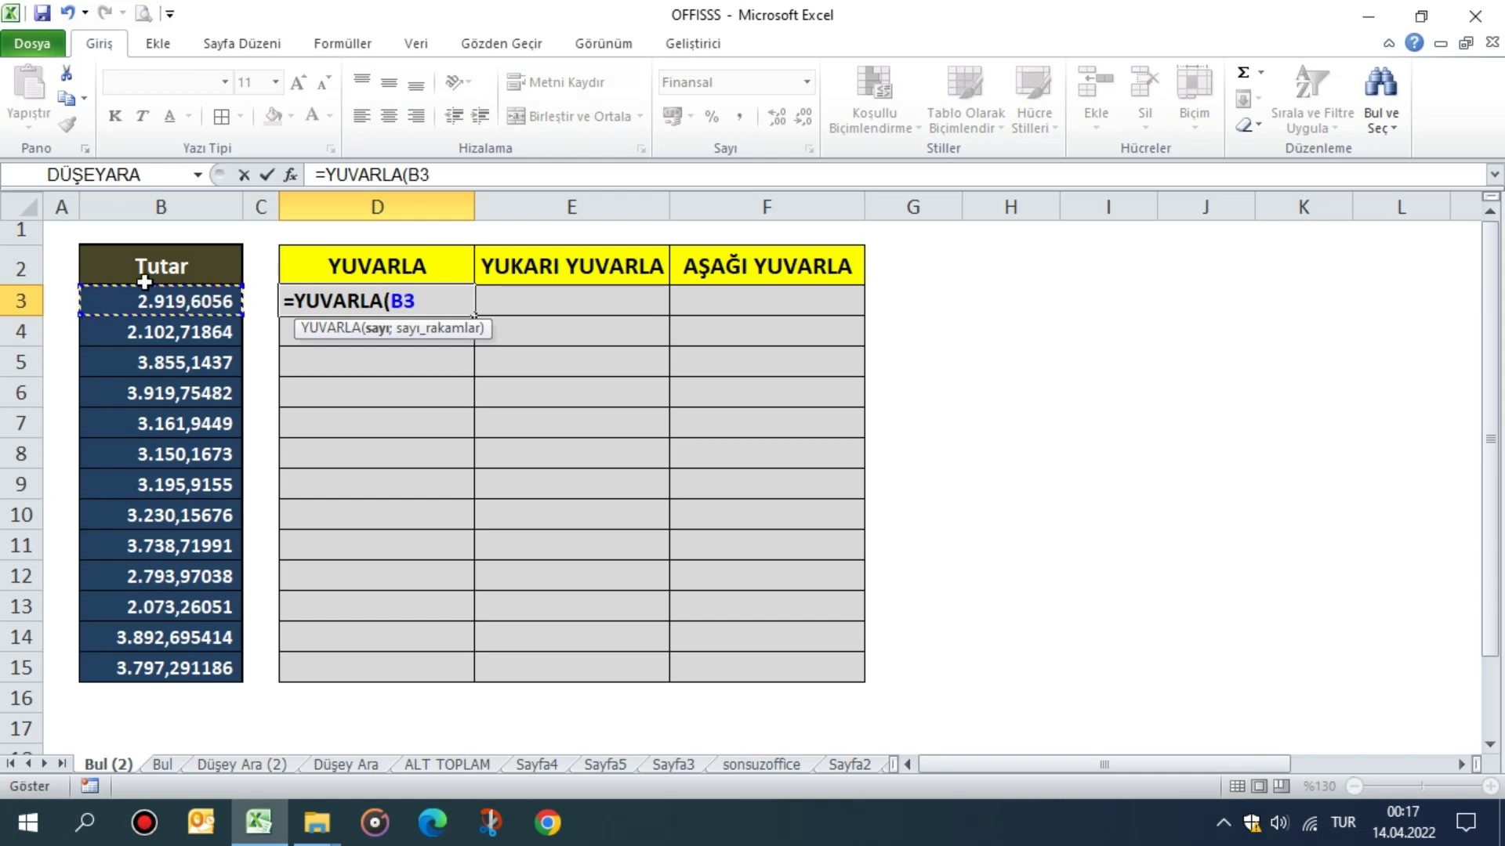
pyautogui.write(';')
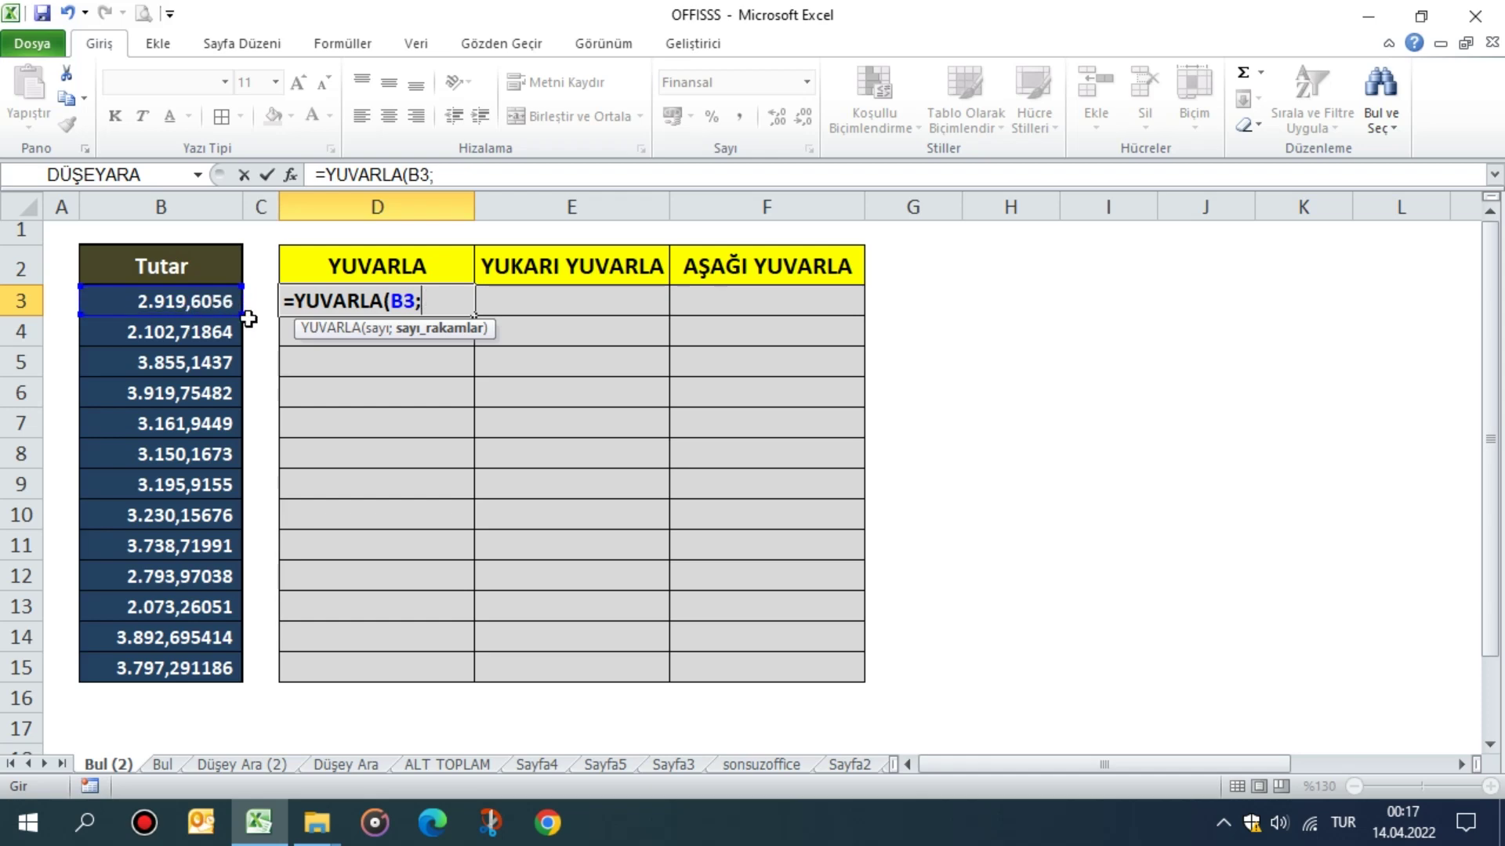
pyautogui.write('2')
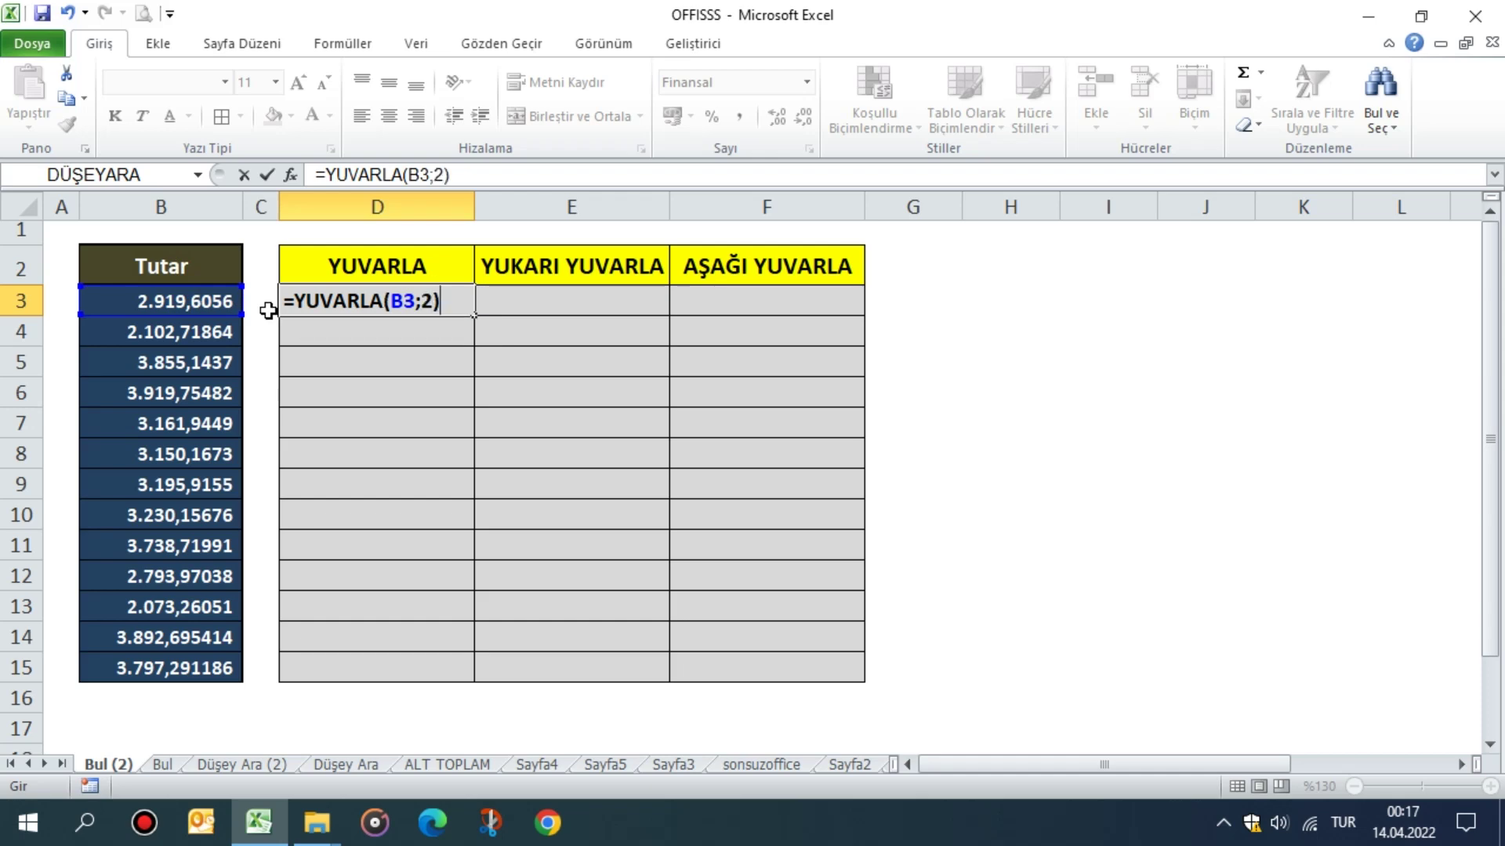
pyautogui.press('Return')
pyautogui.click(432, 303)
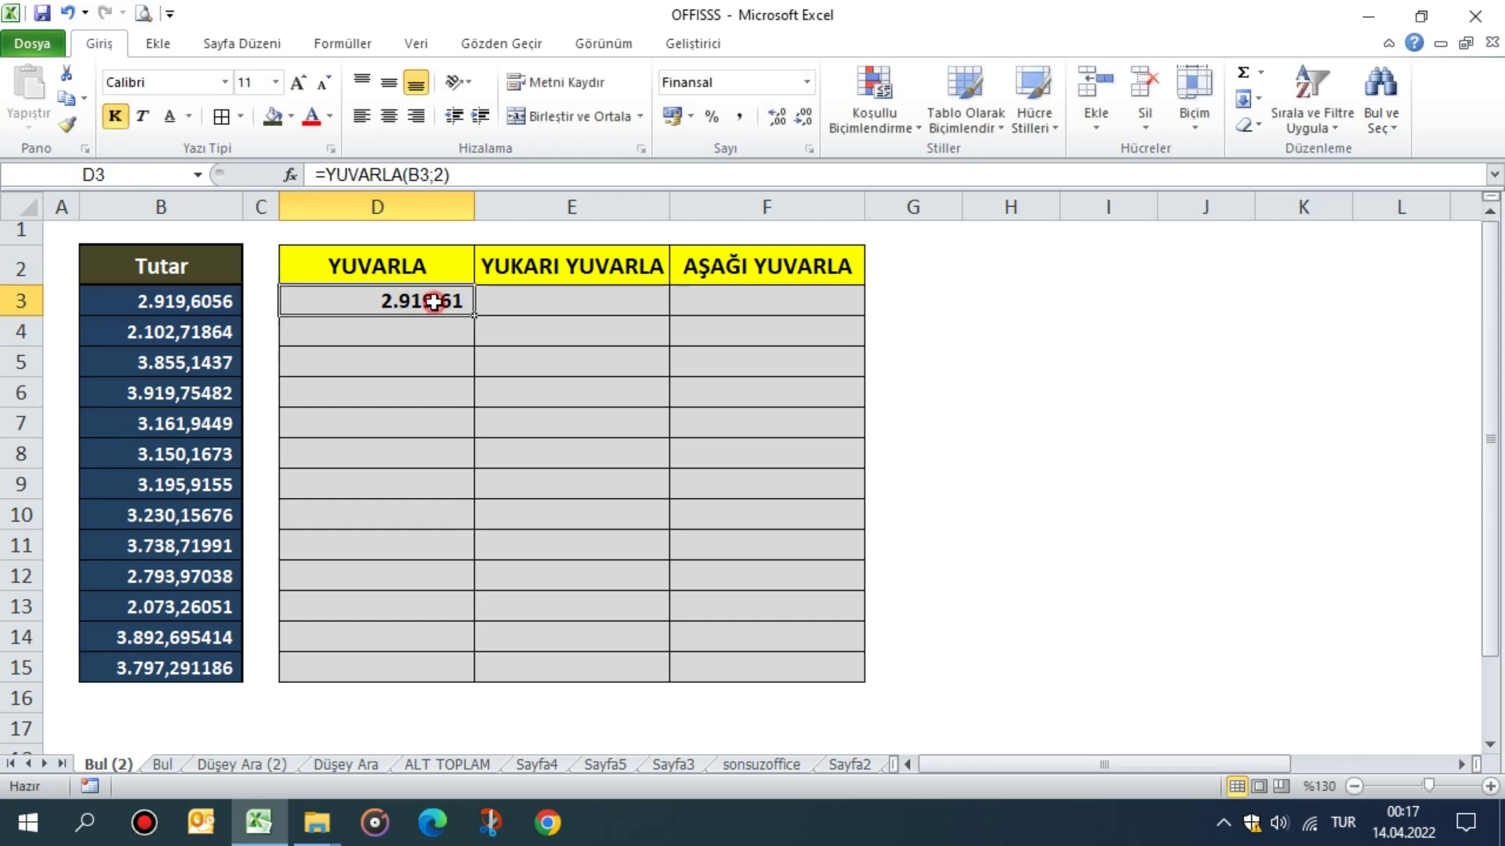
pyautogui.moveTo(473, 317)
pyautogui.mouseDown()
pyautogui.moveTo(459, 462)
pyautogui.moveTo(479, 682)
pyautogui.mouseUp()
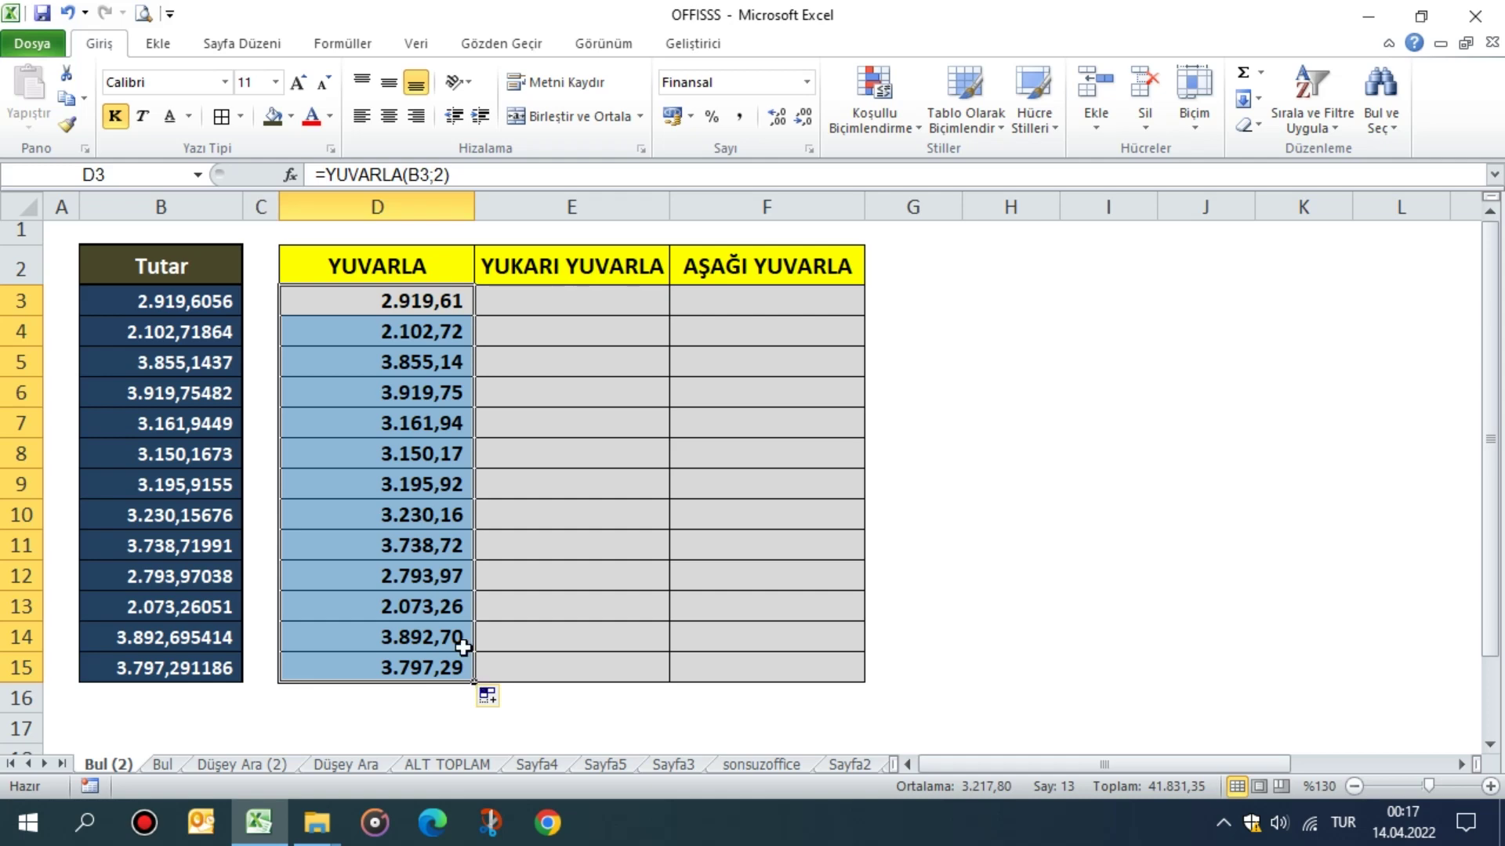
pyautogui.click(443, 301)
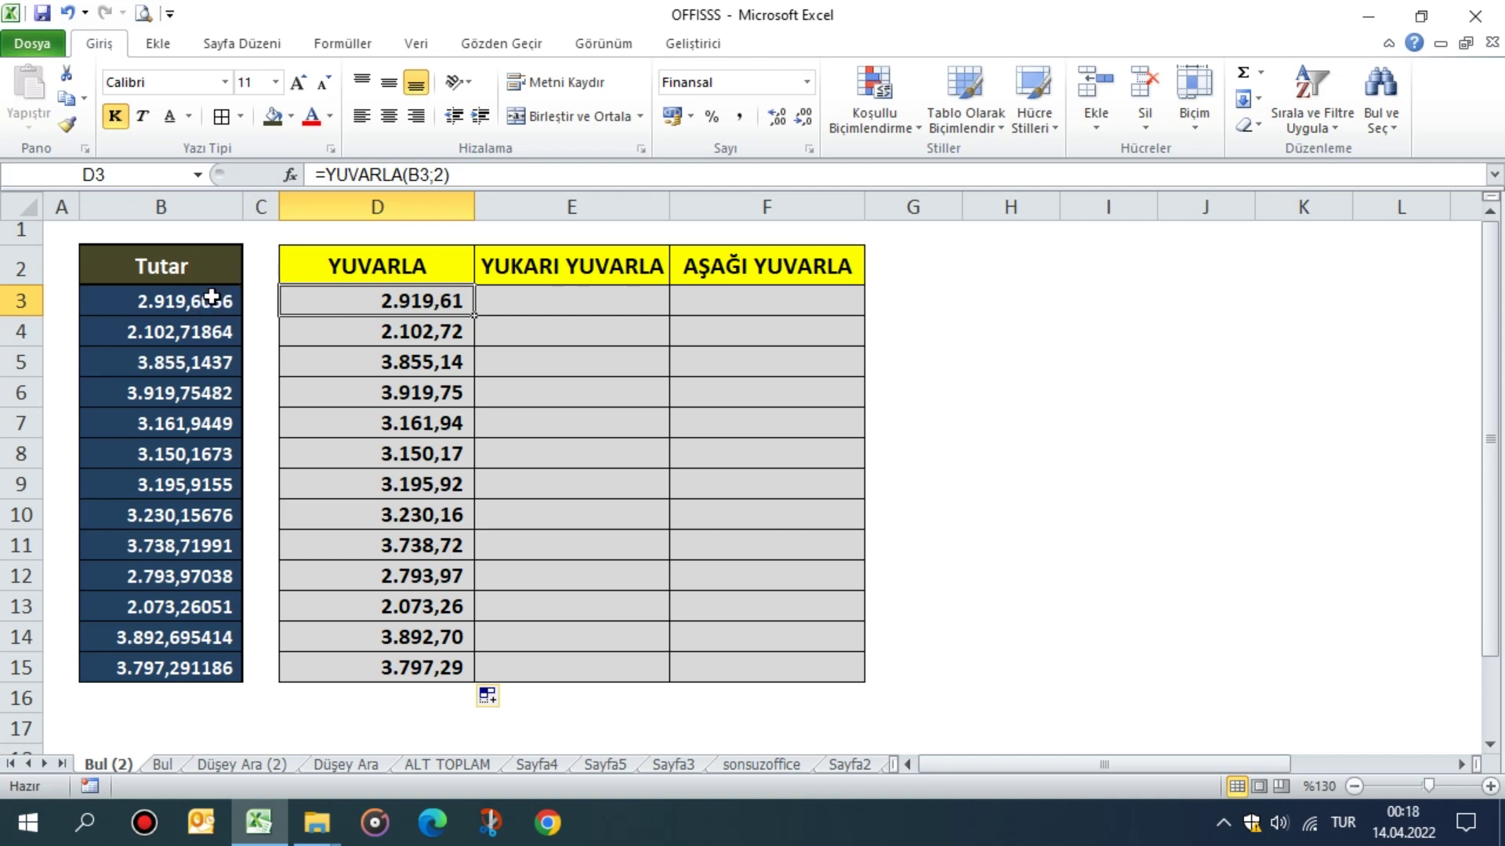
pyautogui.click(212, 298)
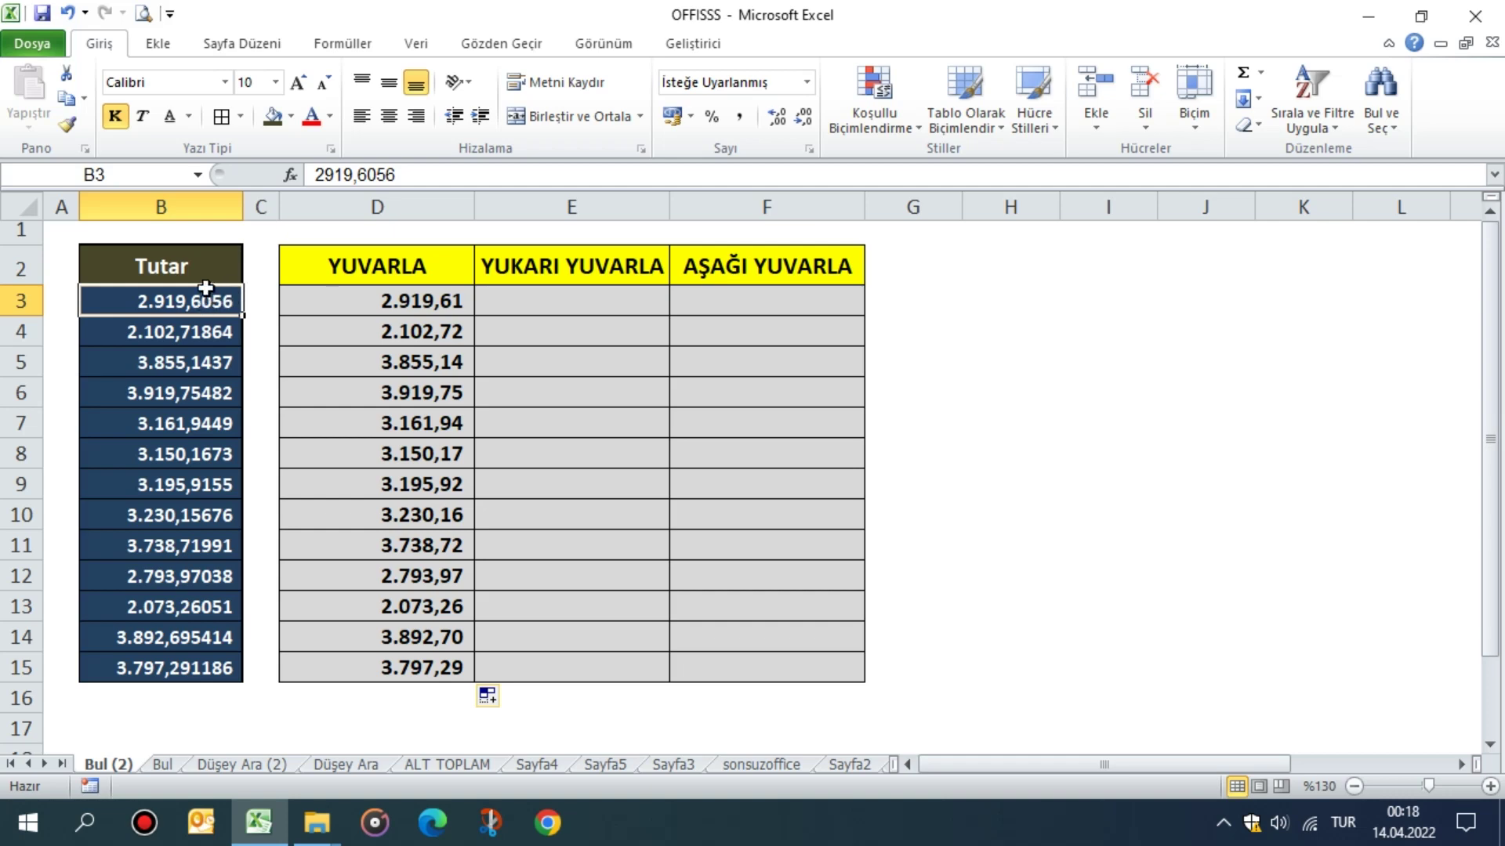
pyautogui.click(431, 301)
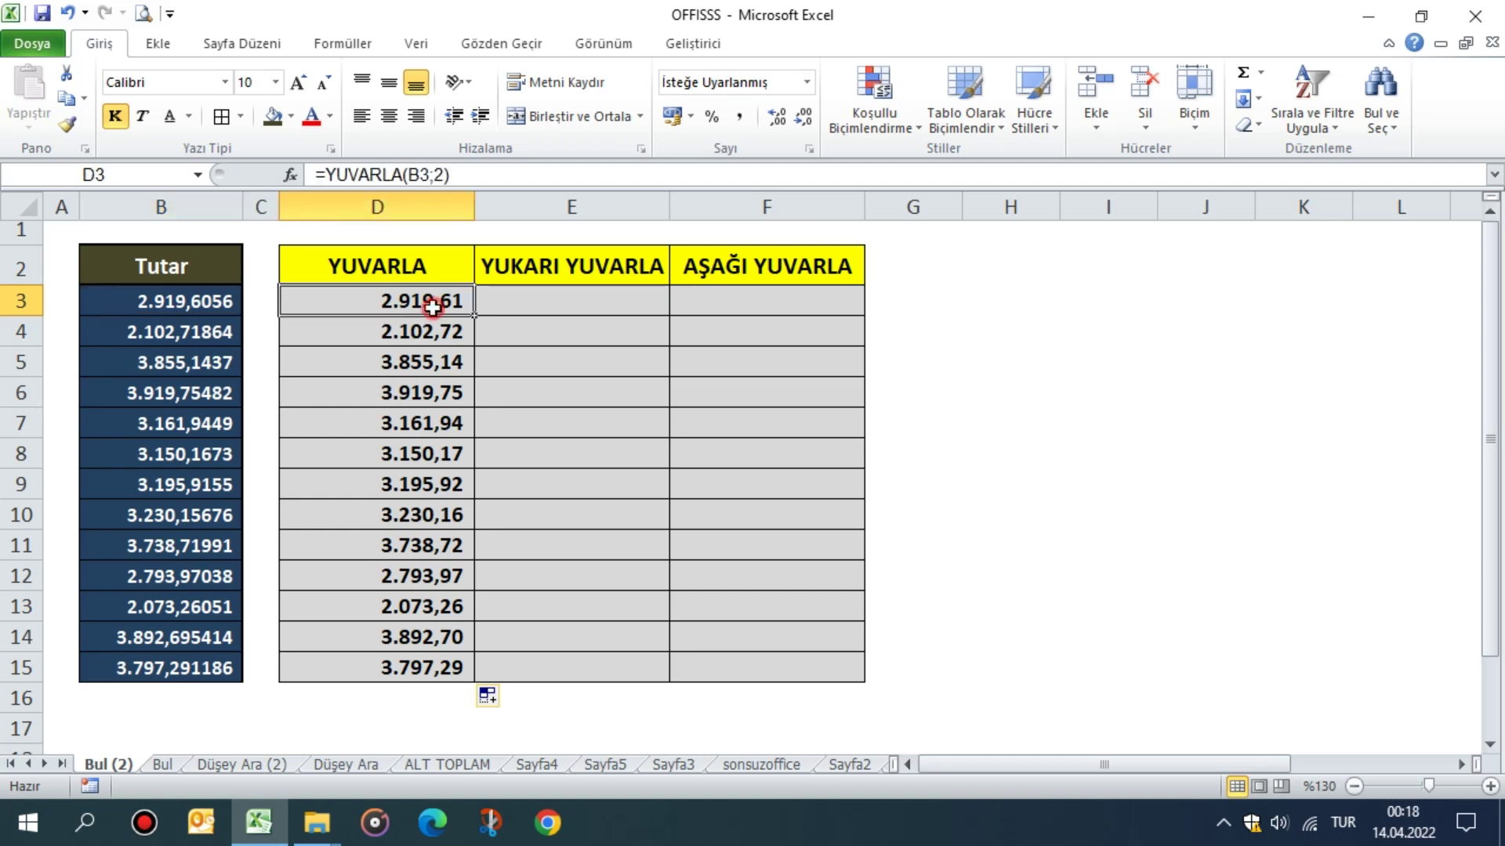
pyautogui.click(206, 366)
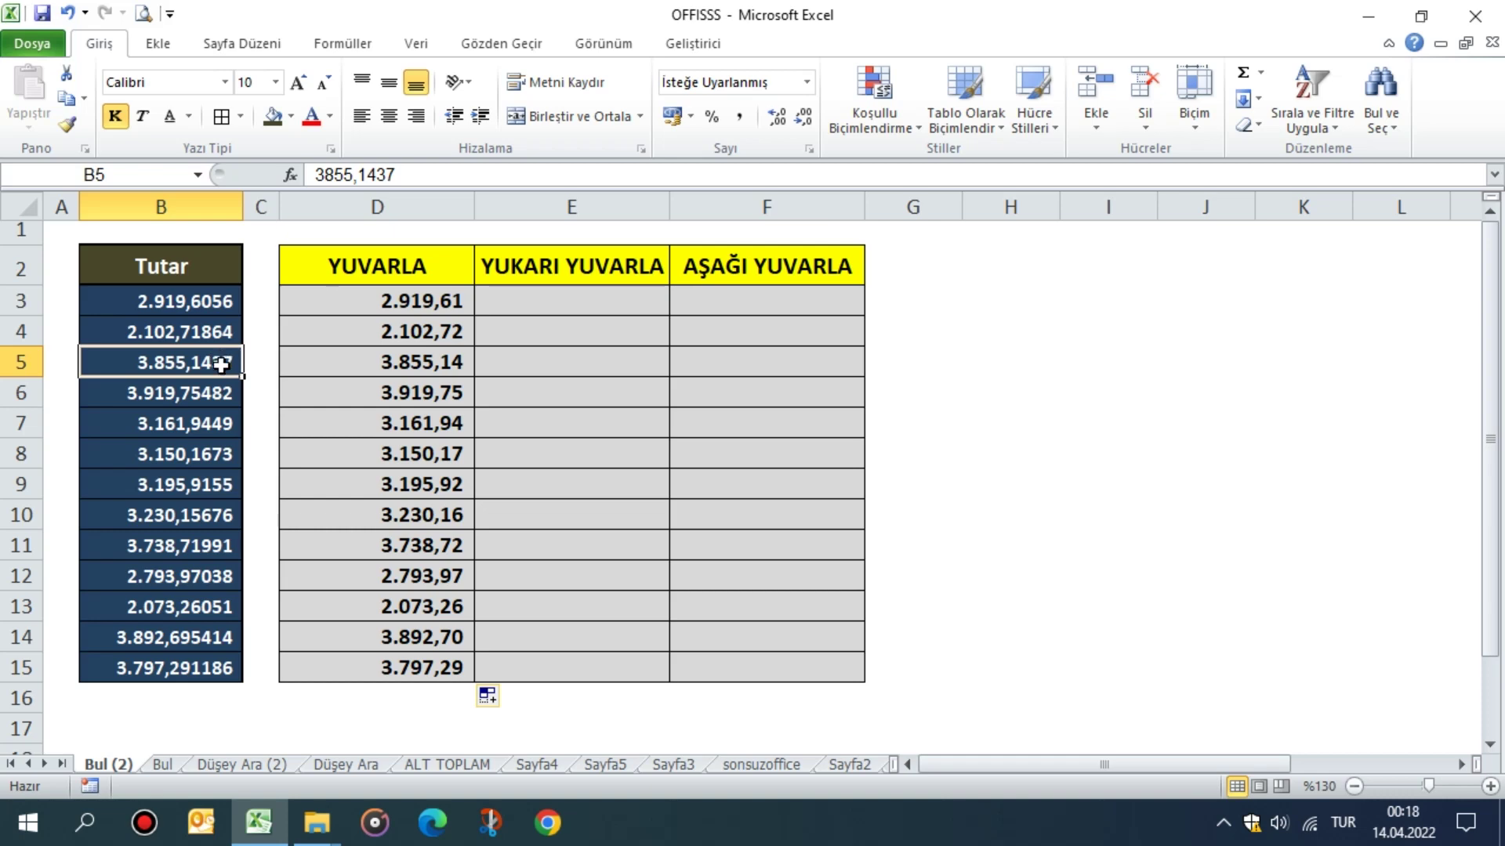
pyautogui.click(439, 363)
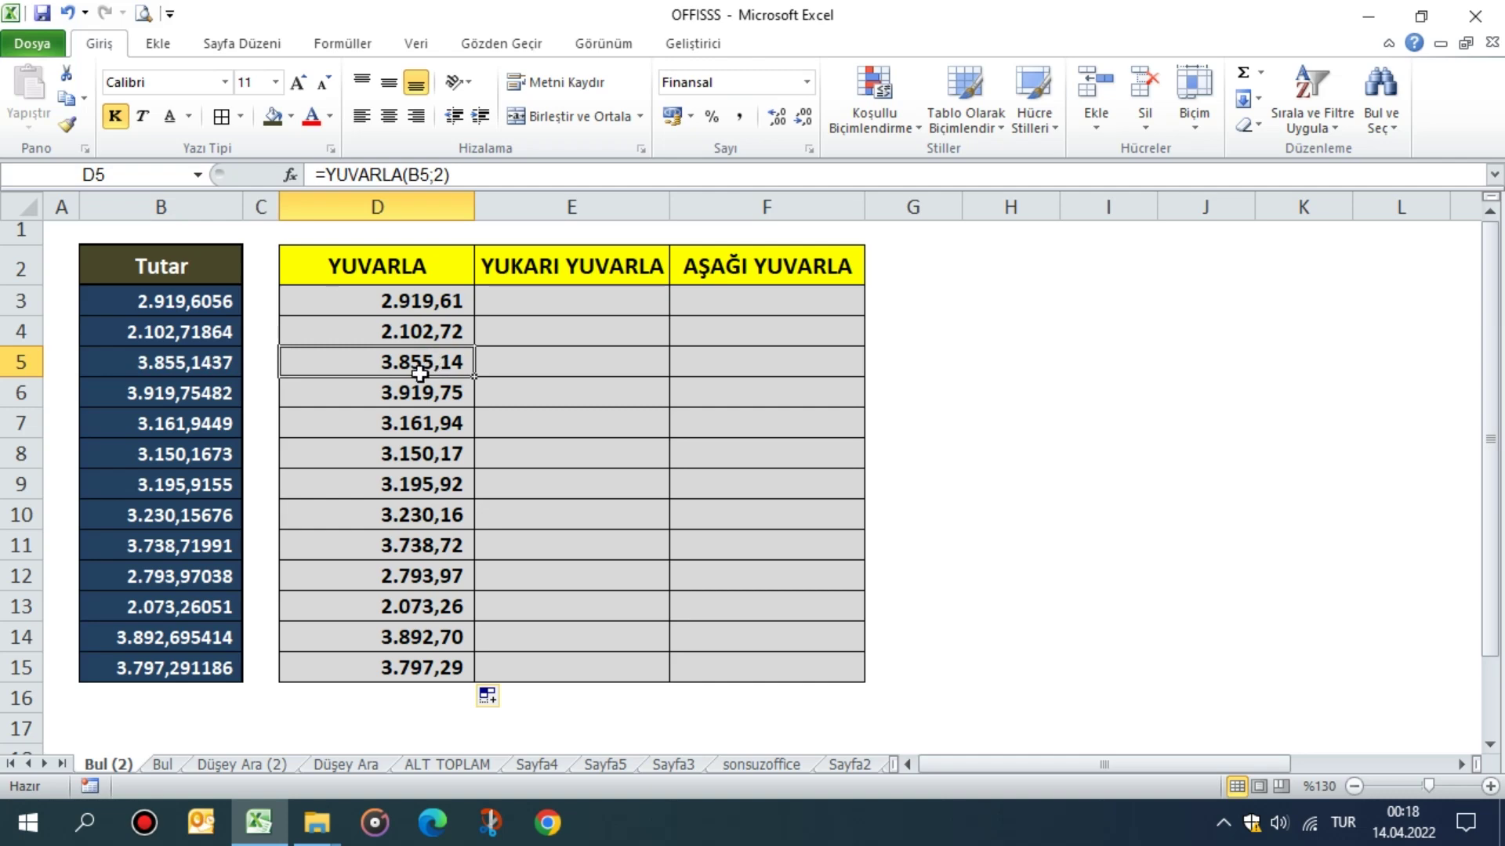
pyautogui.click(224, 393)
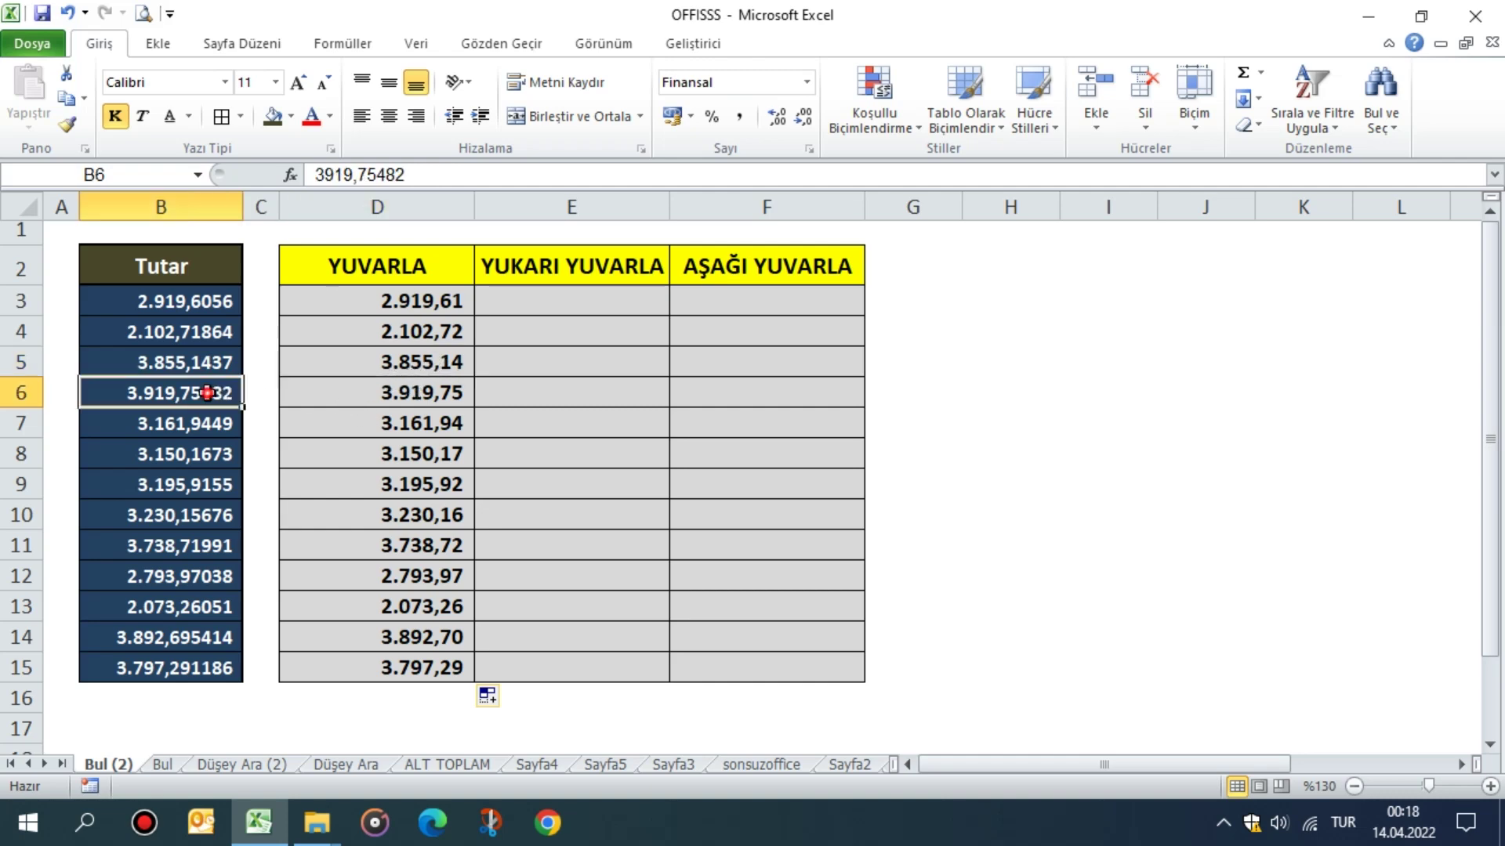
pyautogui.click(392, 392)
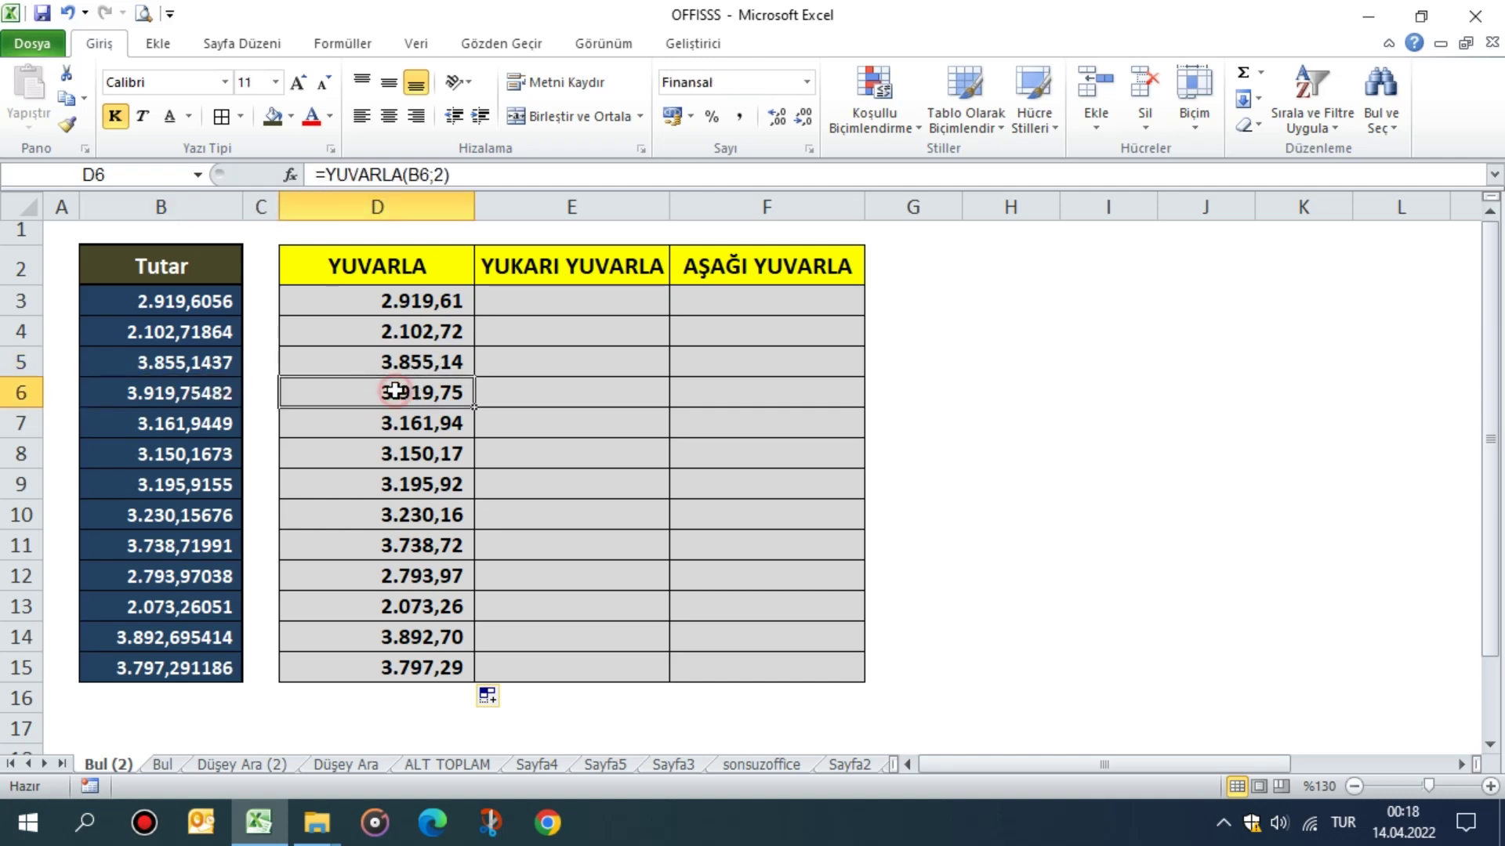
pyautogui.click(213, 425)
pyautogui.click(443, 419)
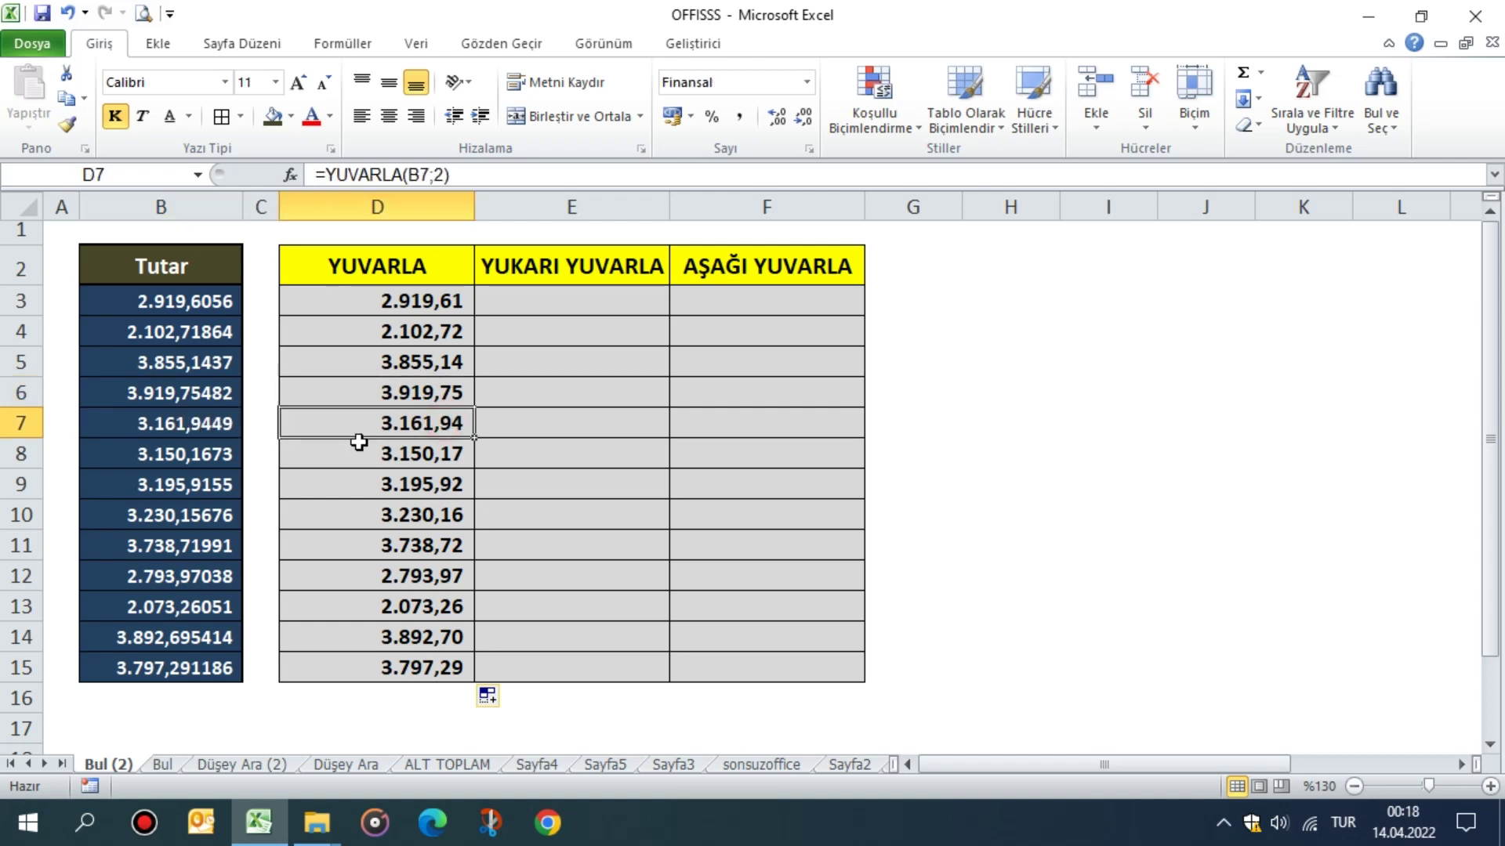
pyautogui.click(201, 454)
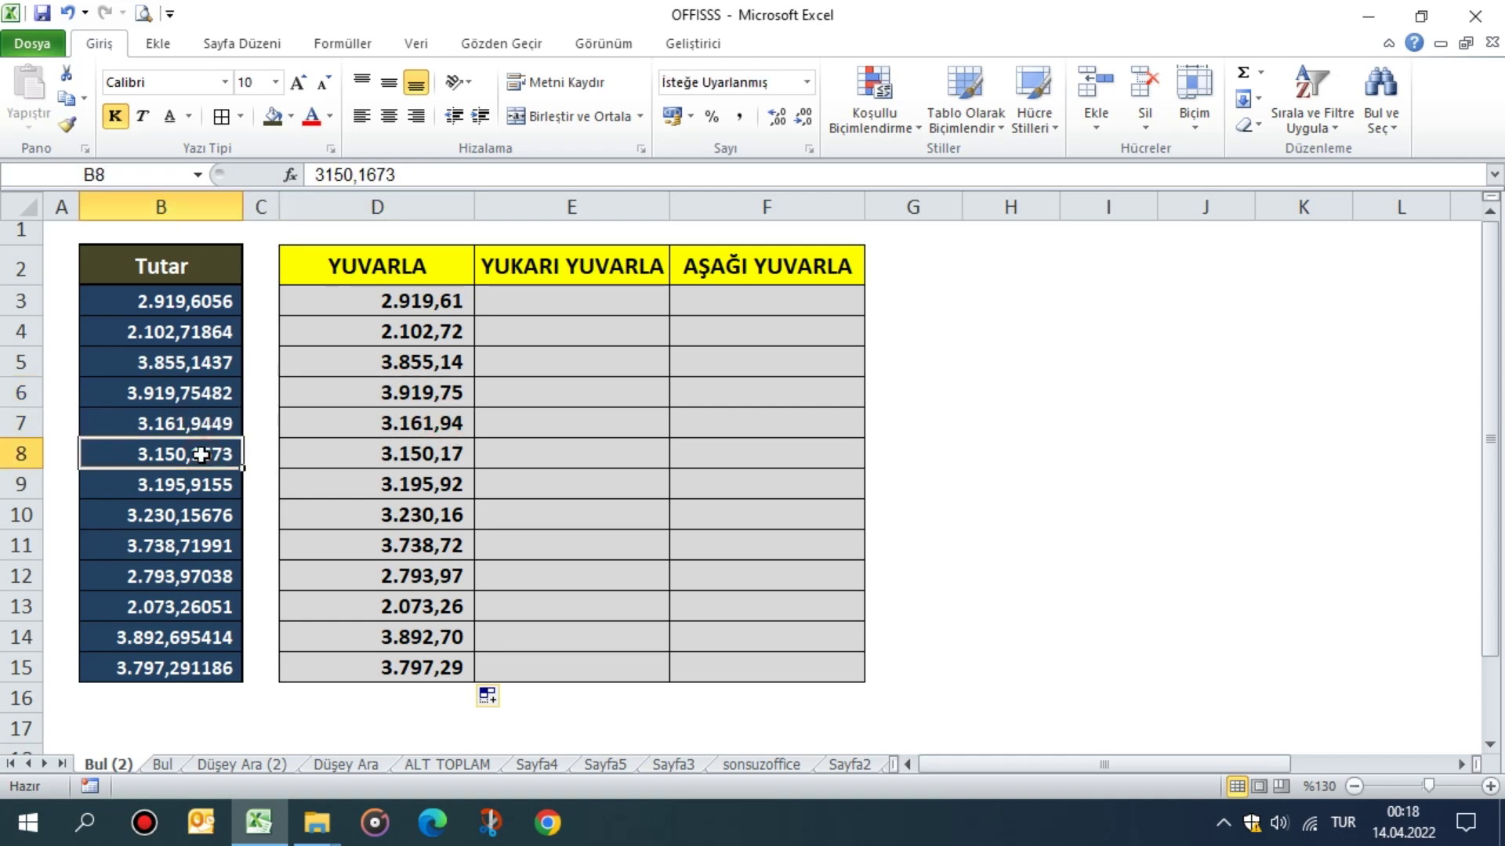
pyautogui.click(430, 453)
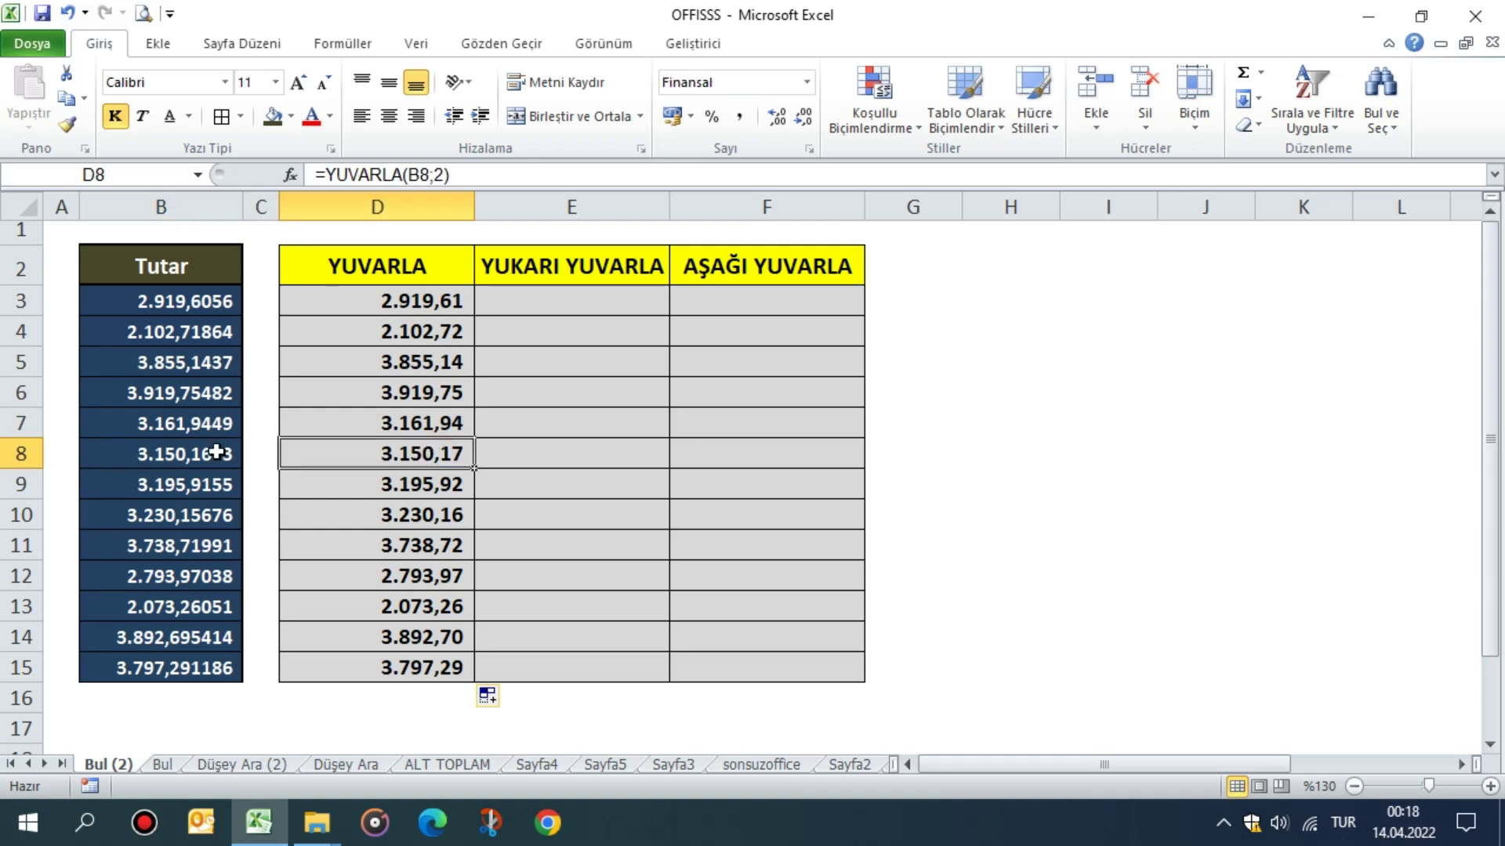
pyautogui.moveTo(143, 302); pyautogui.dragTo(153, 668)
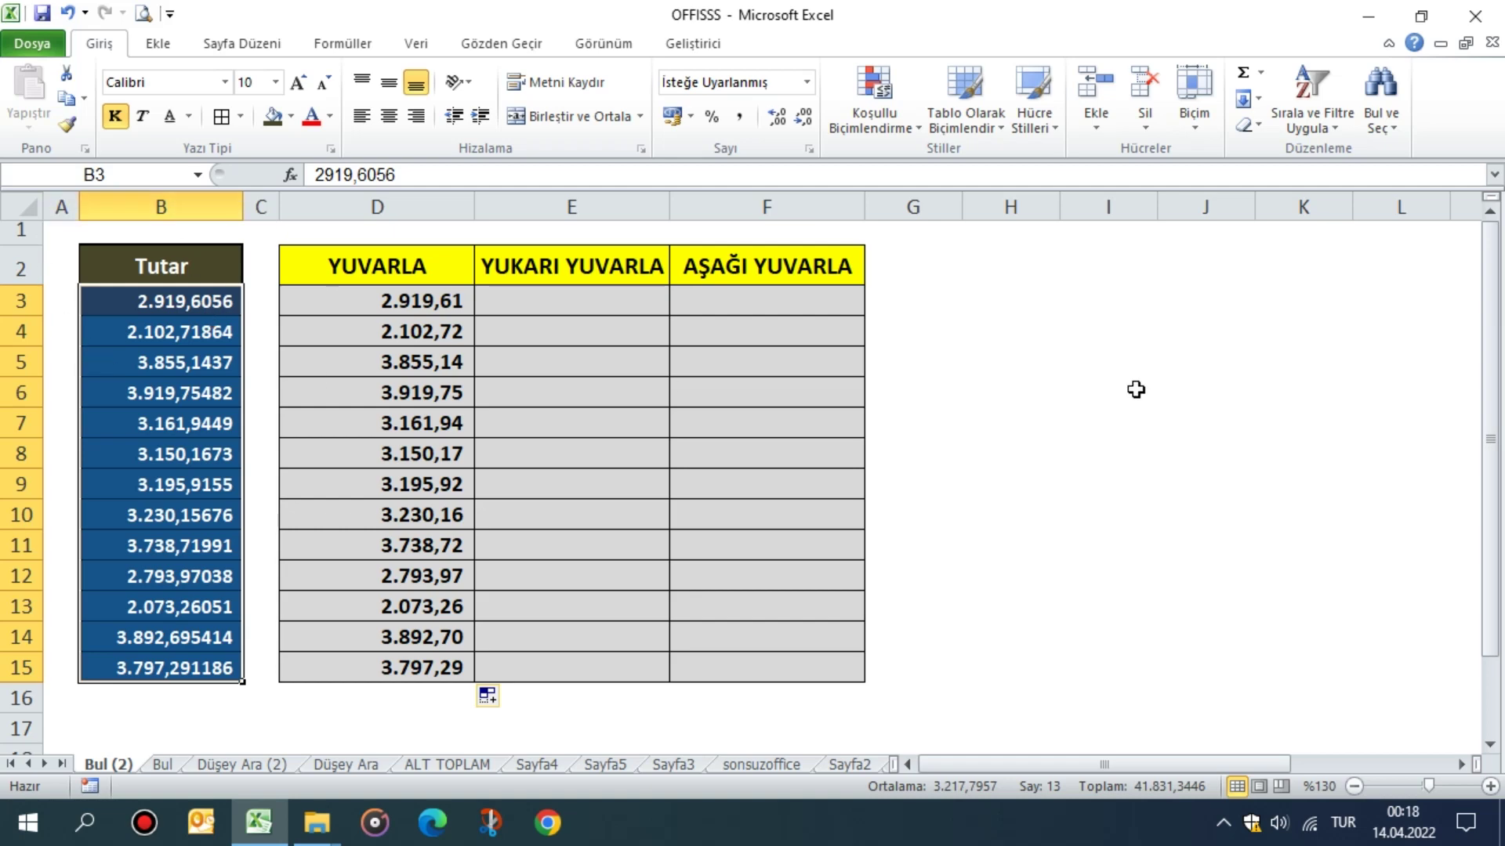
# Enter =YUKARIYUVARLA(B3;2) in E3 and copy it down to E15
pyautogui.click(646, 300)
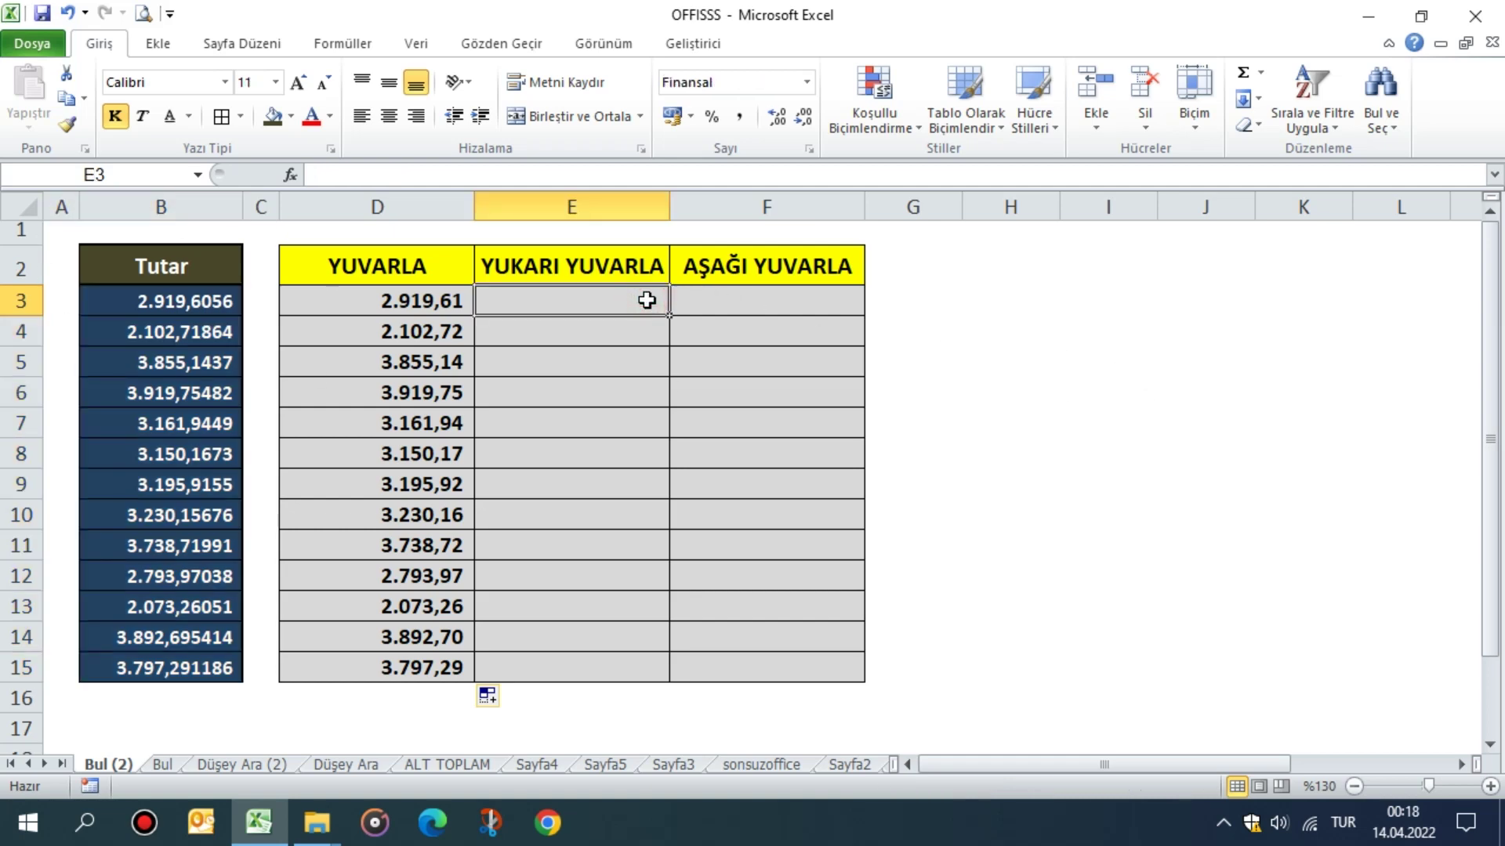
pyautogui.write('=')
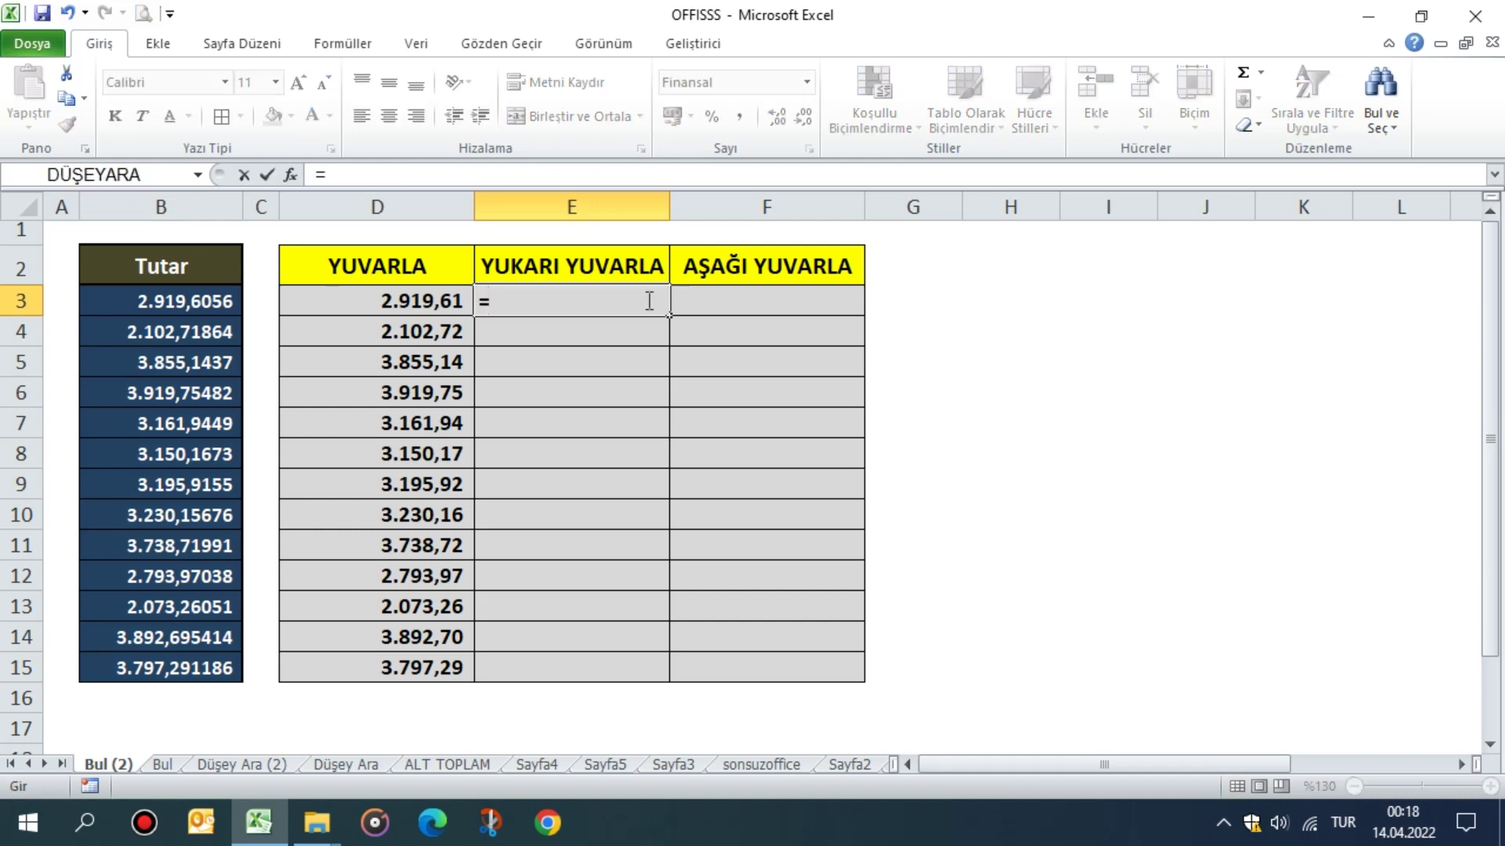
pyautogui.write('YUKAR')
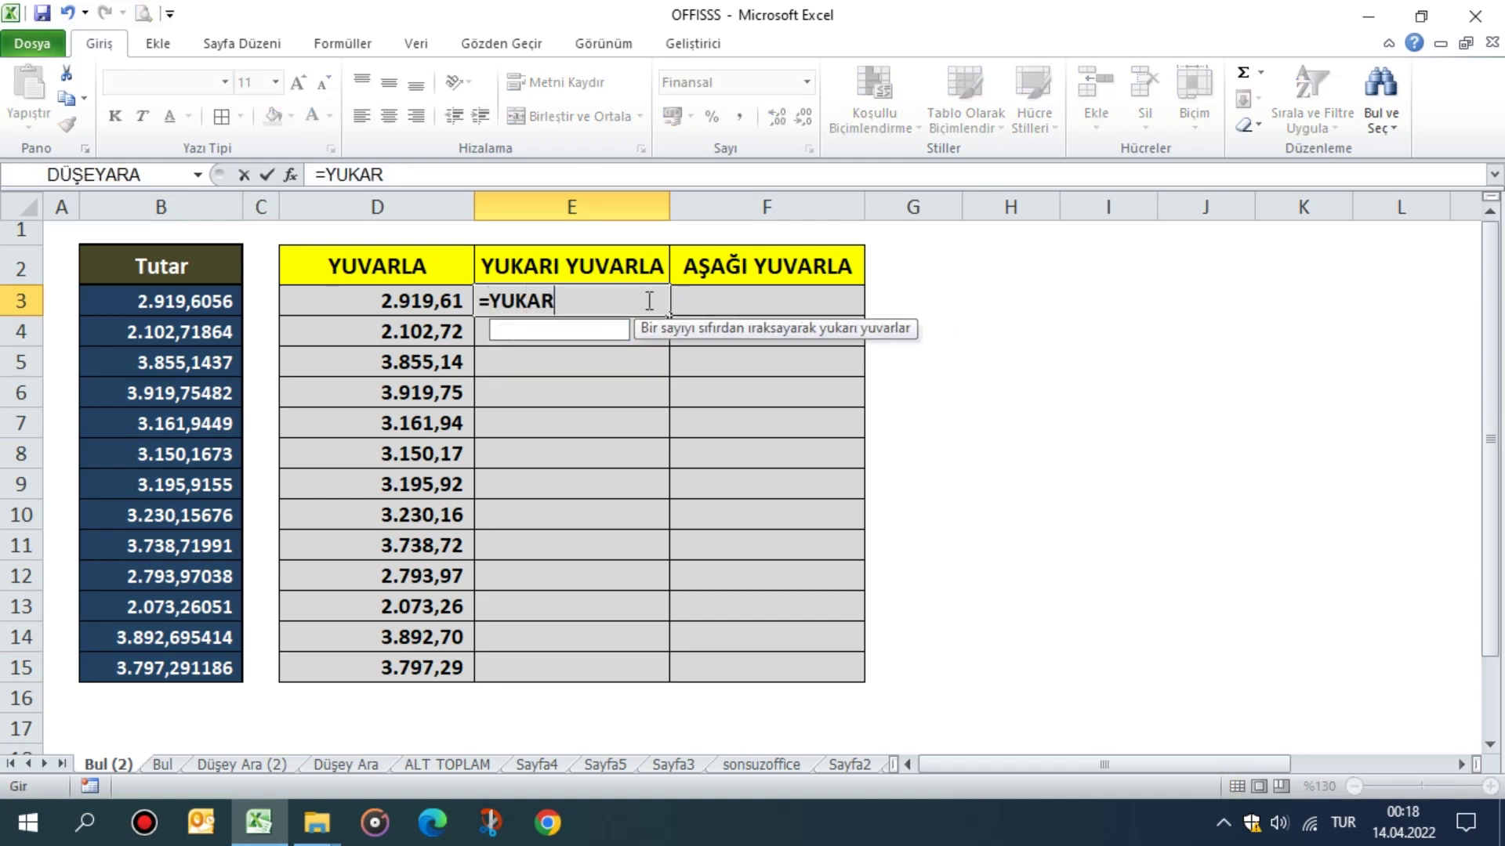
pyautogui.write('I')
pyautogui.press('Tab')
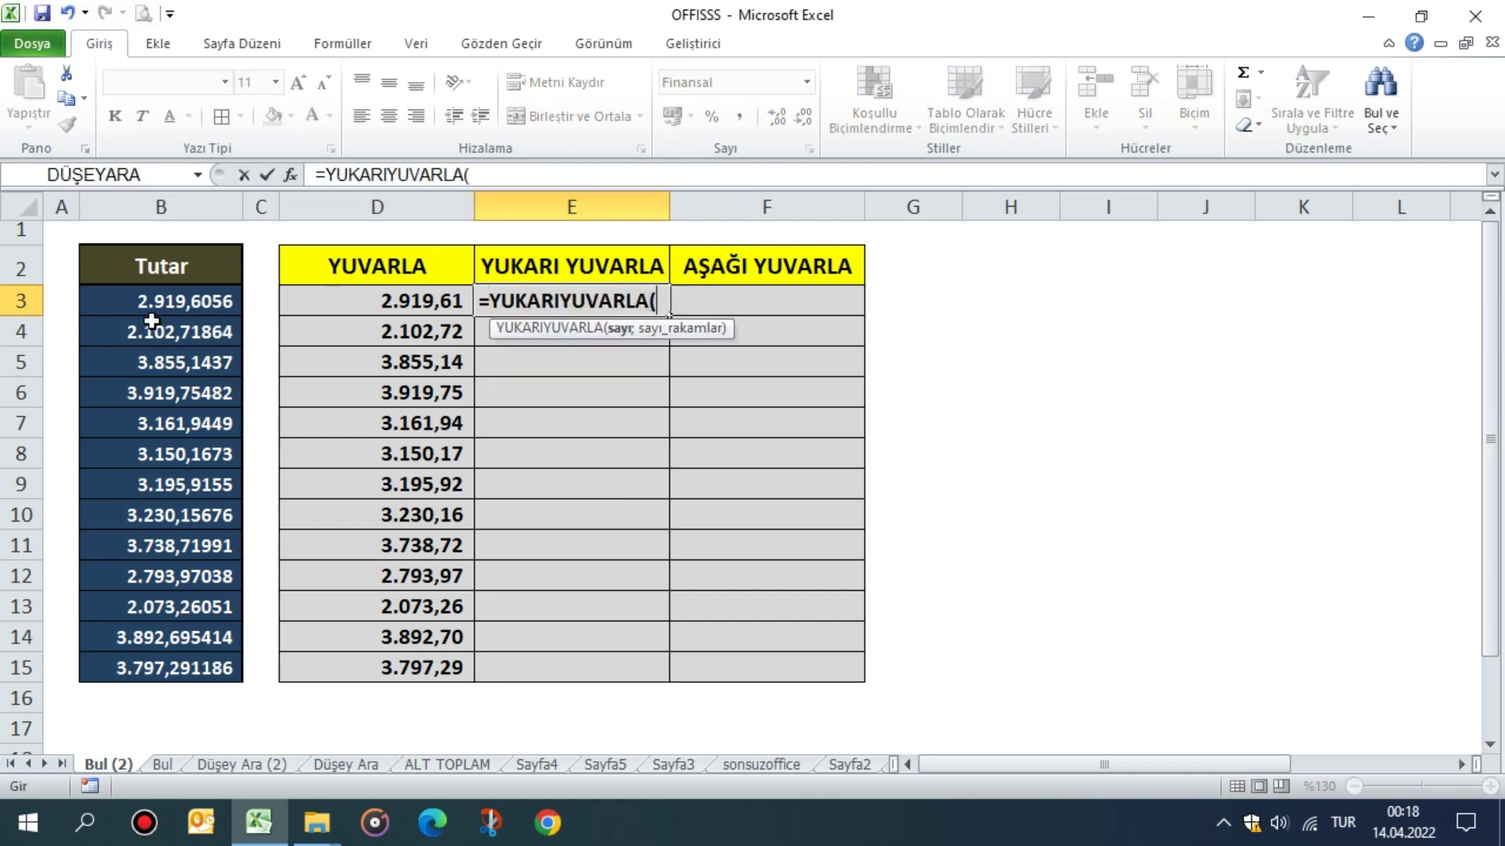
pyautogui.click(151, 301)
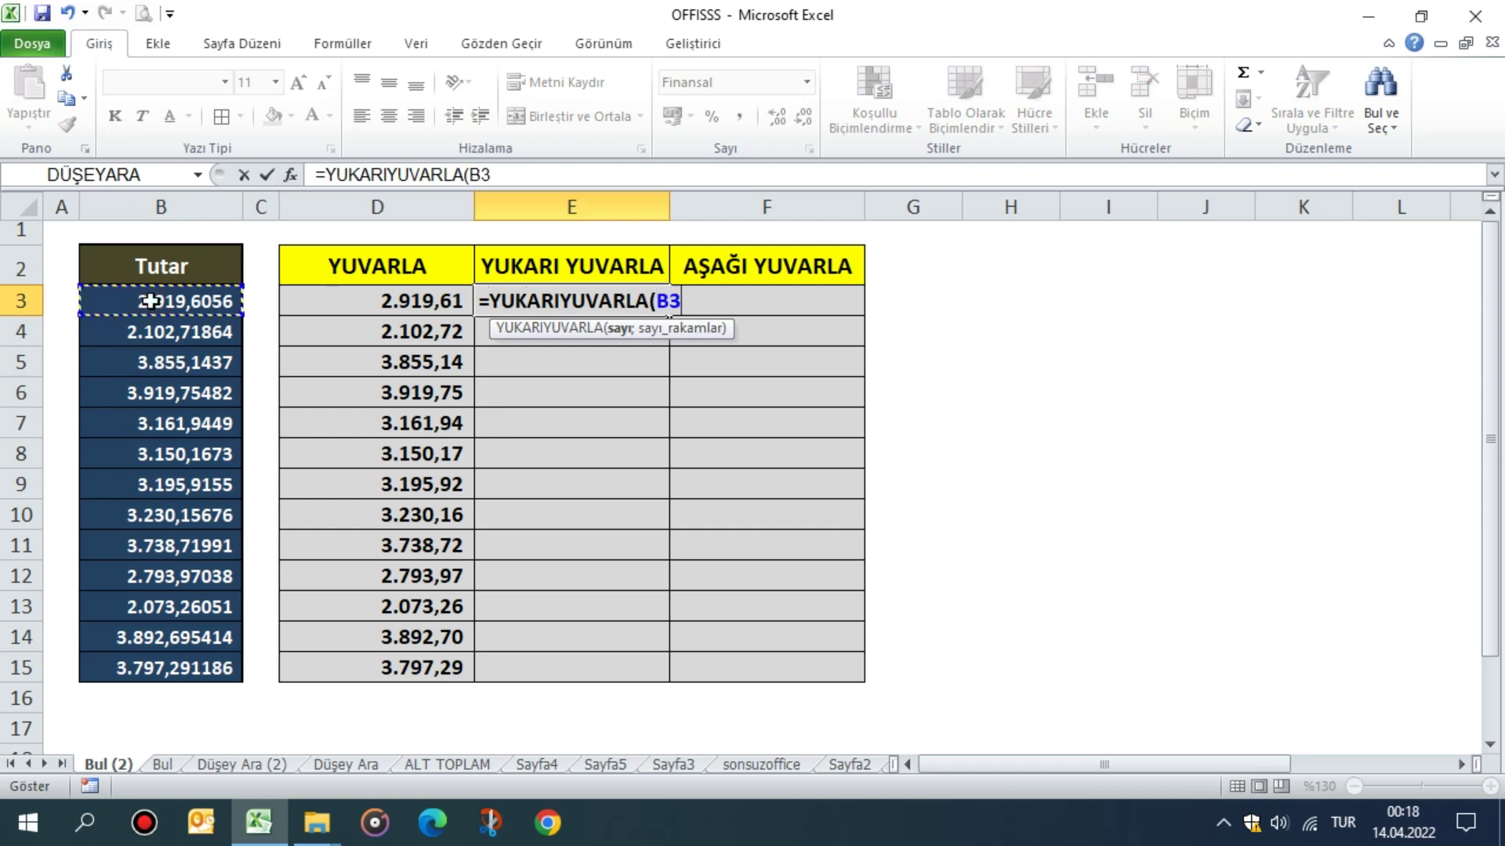
pyautogui.write(';')
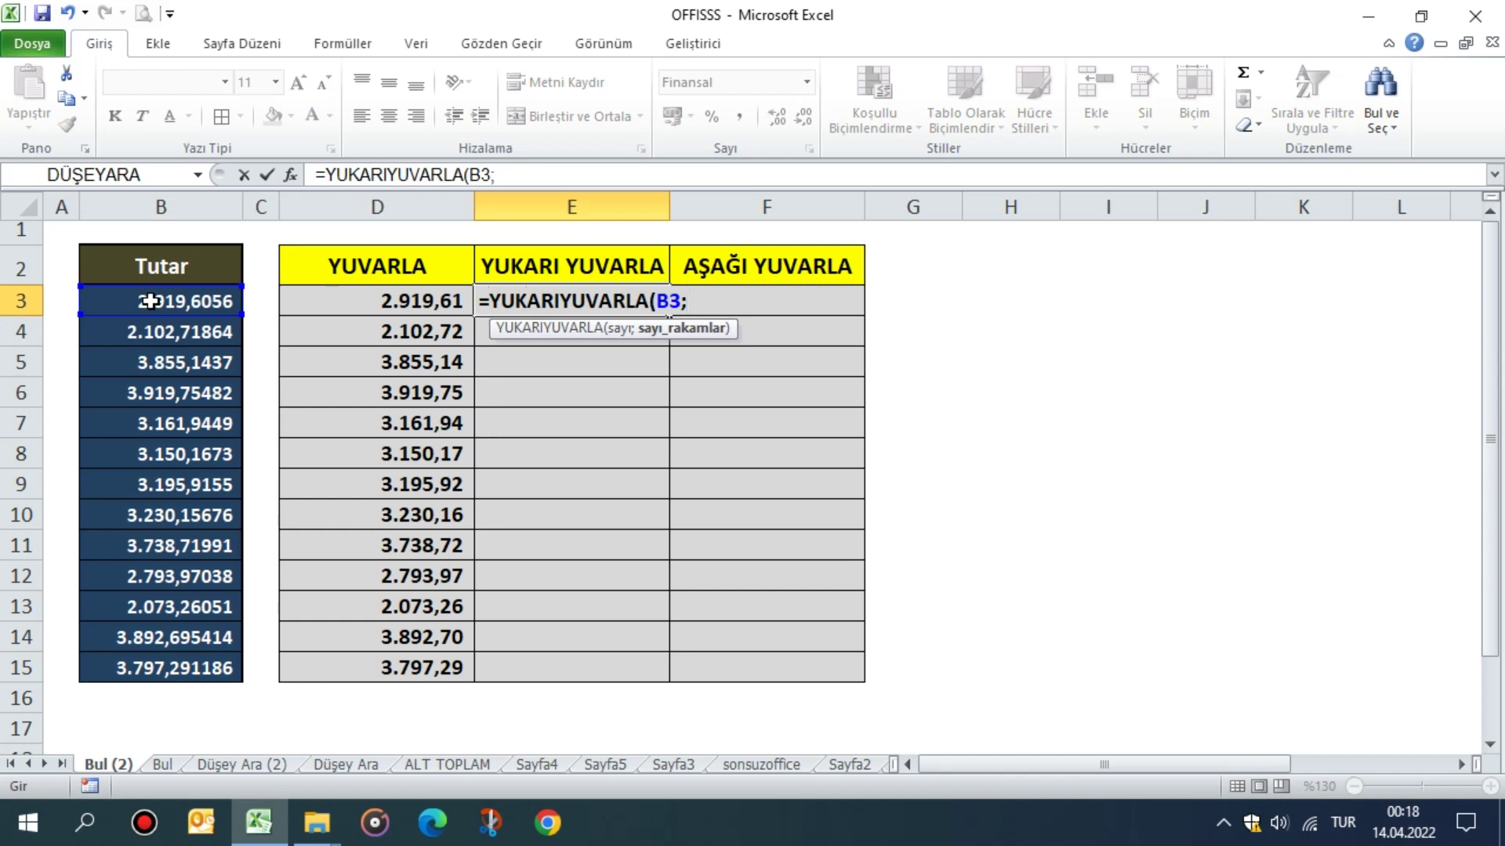
pyautogui.write('2')
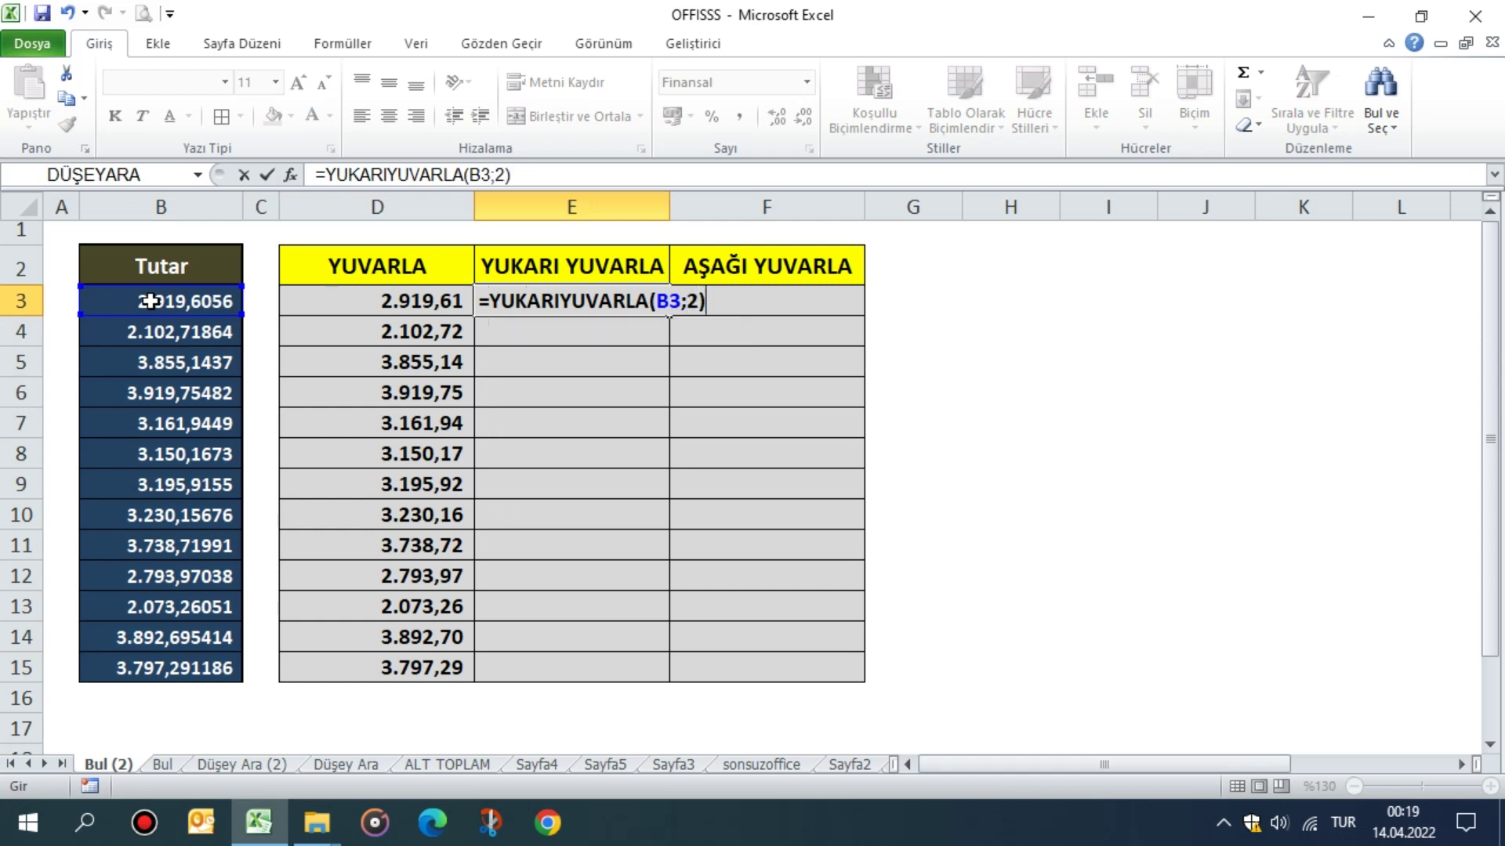
pyautogui.press('Return')
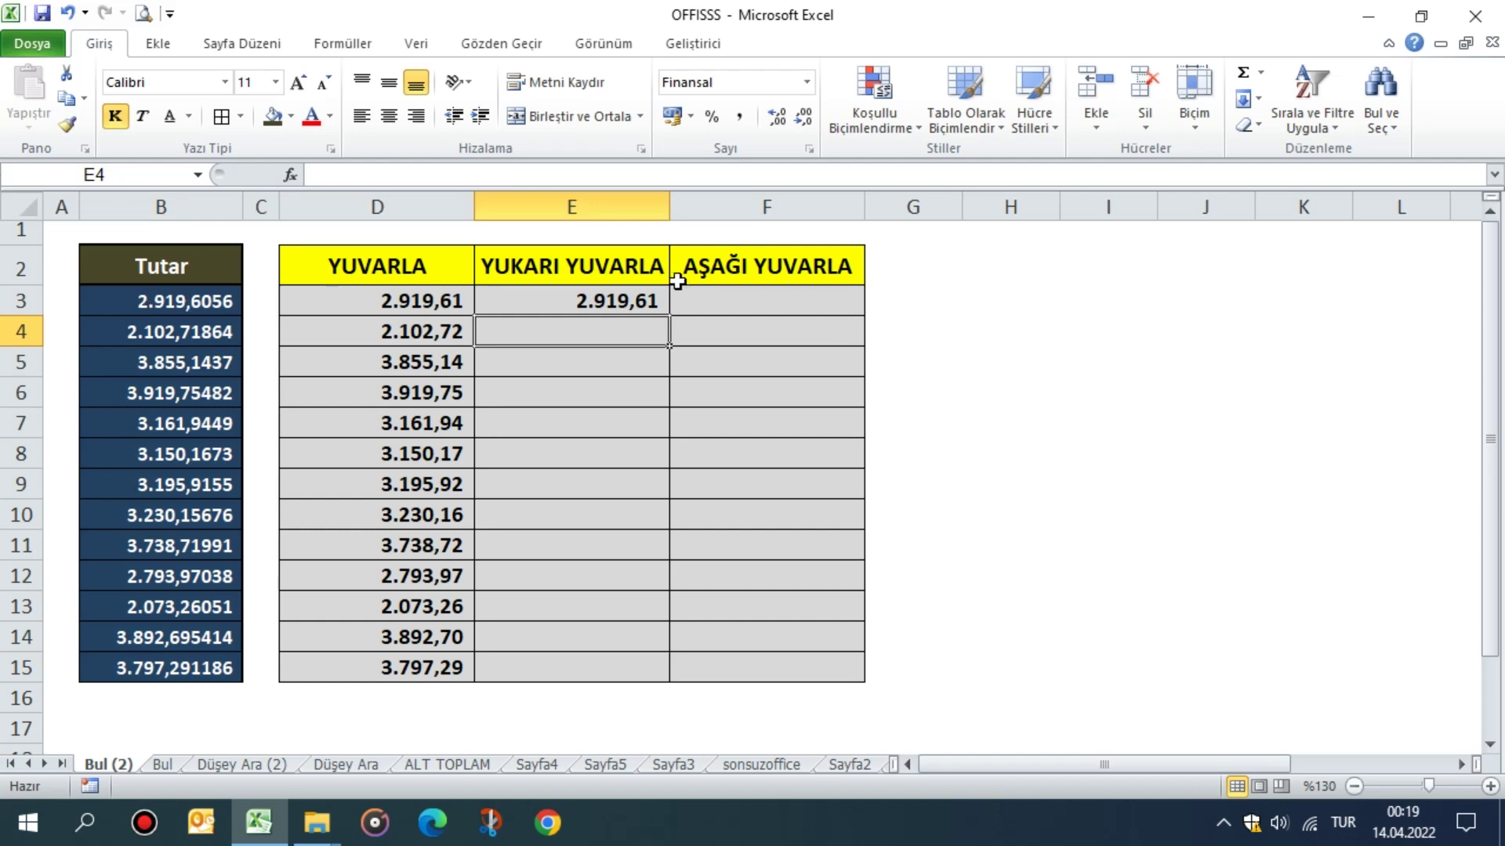
pyautogui.click(655, 299)
pyautogui.moveTo(669, 316); pyautogui.dragTo(644, 678)
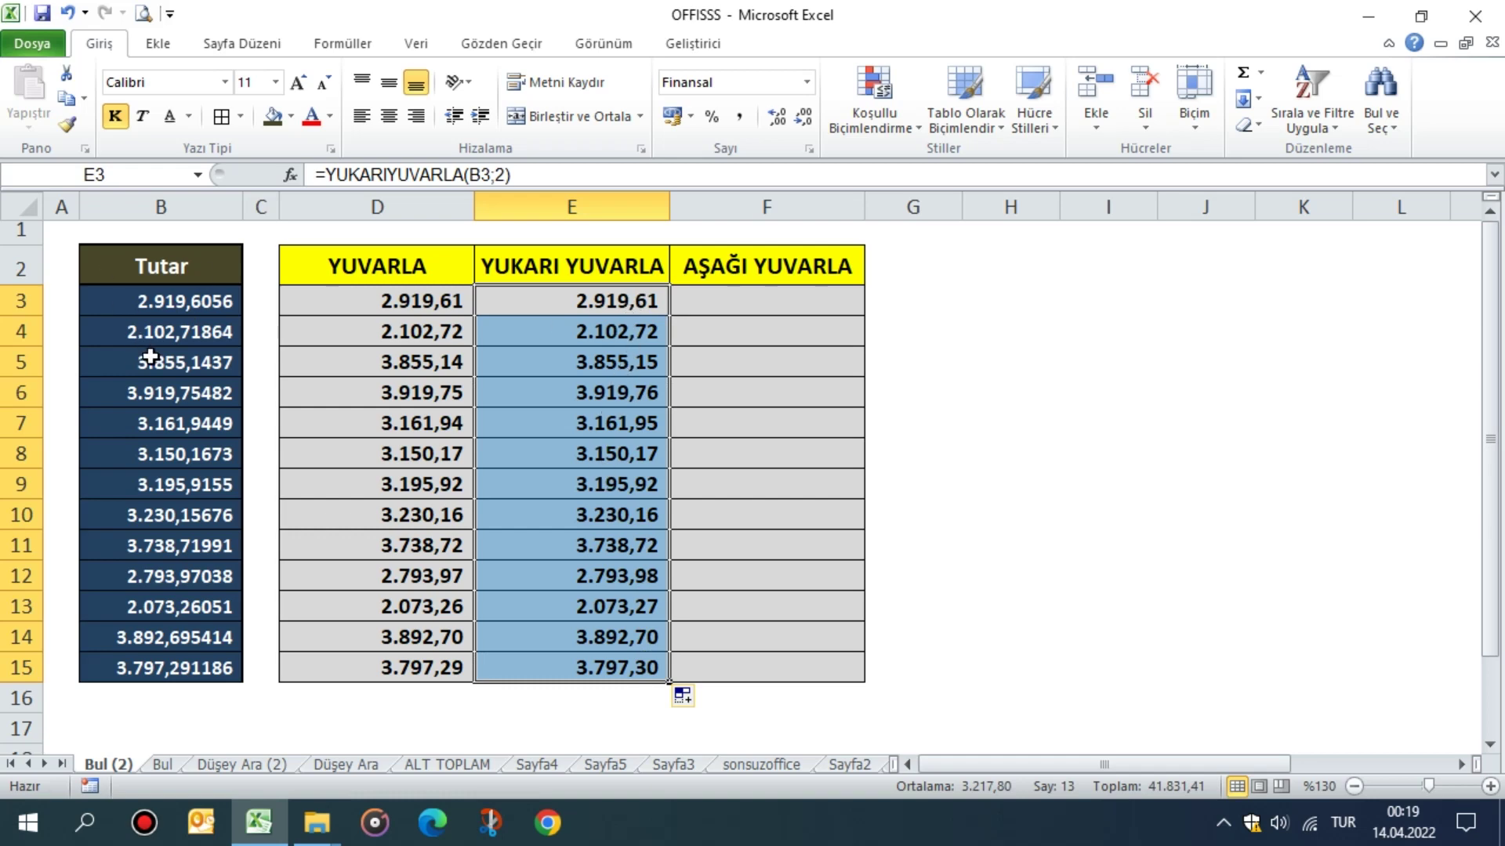
pyautogui.click(205, 365)
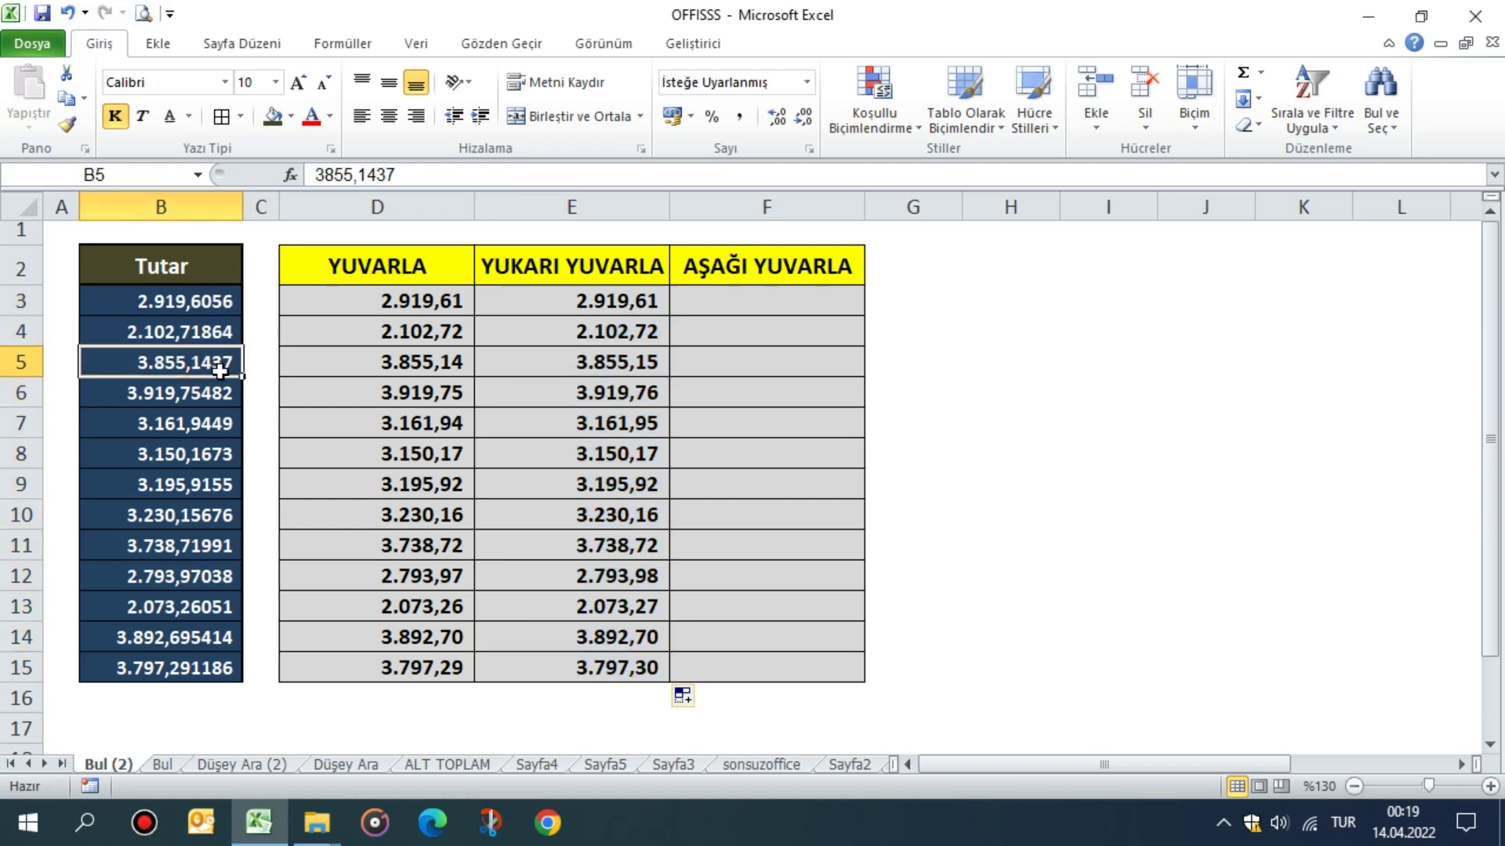
pyautogui.click(554, 363)
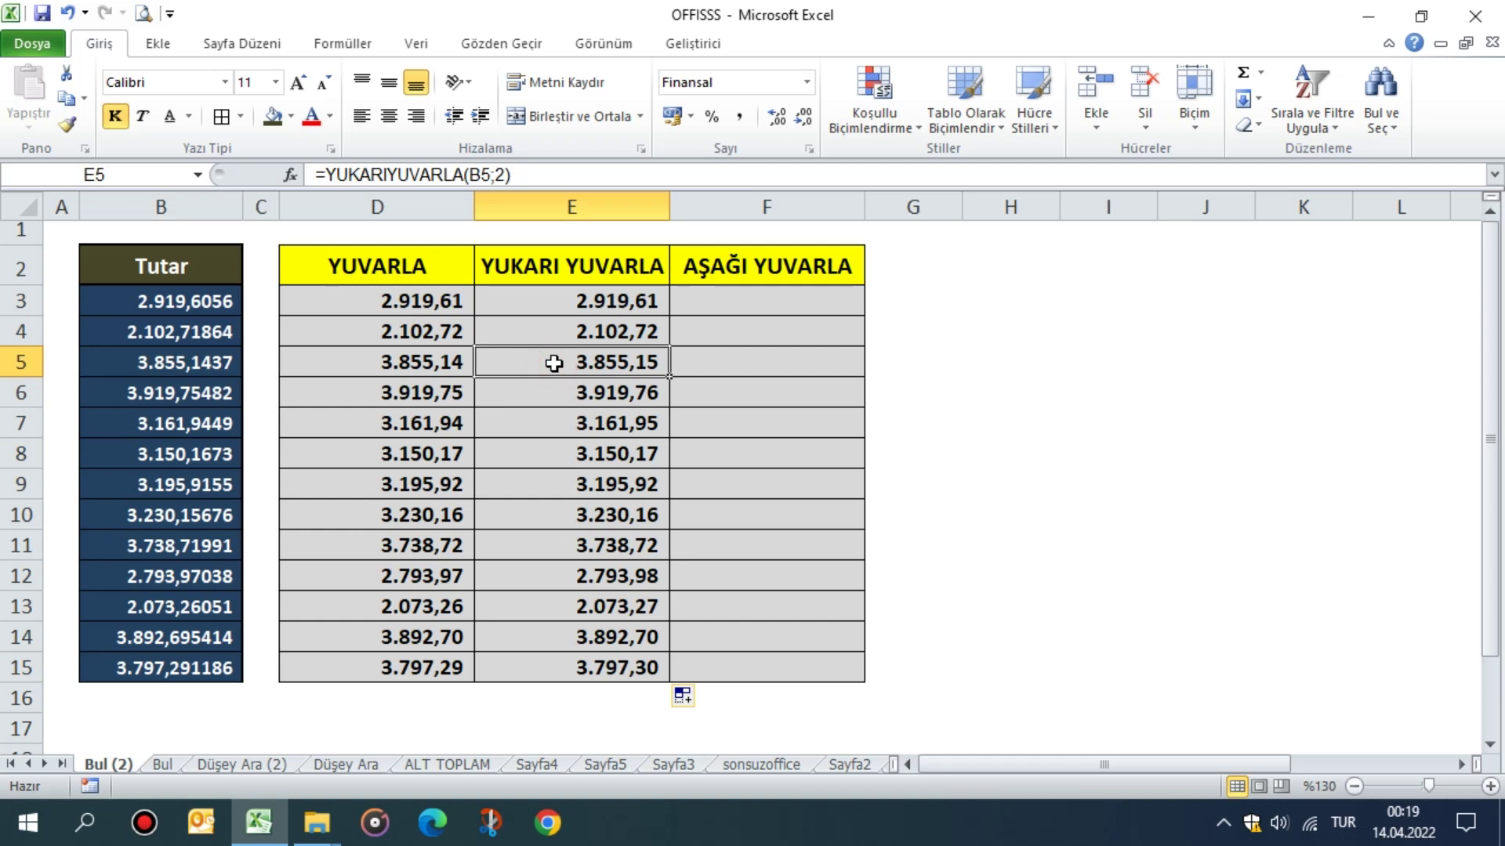
pyautogui.click(210, 337)
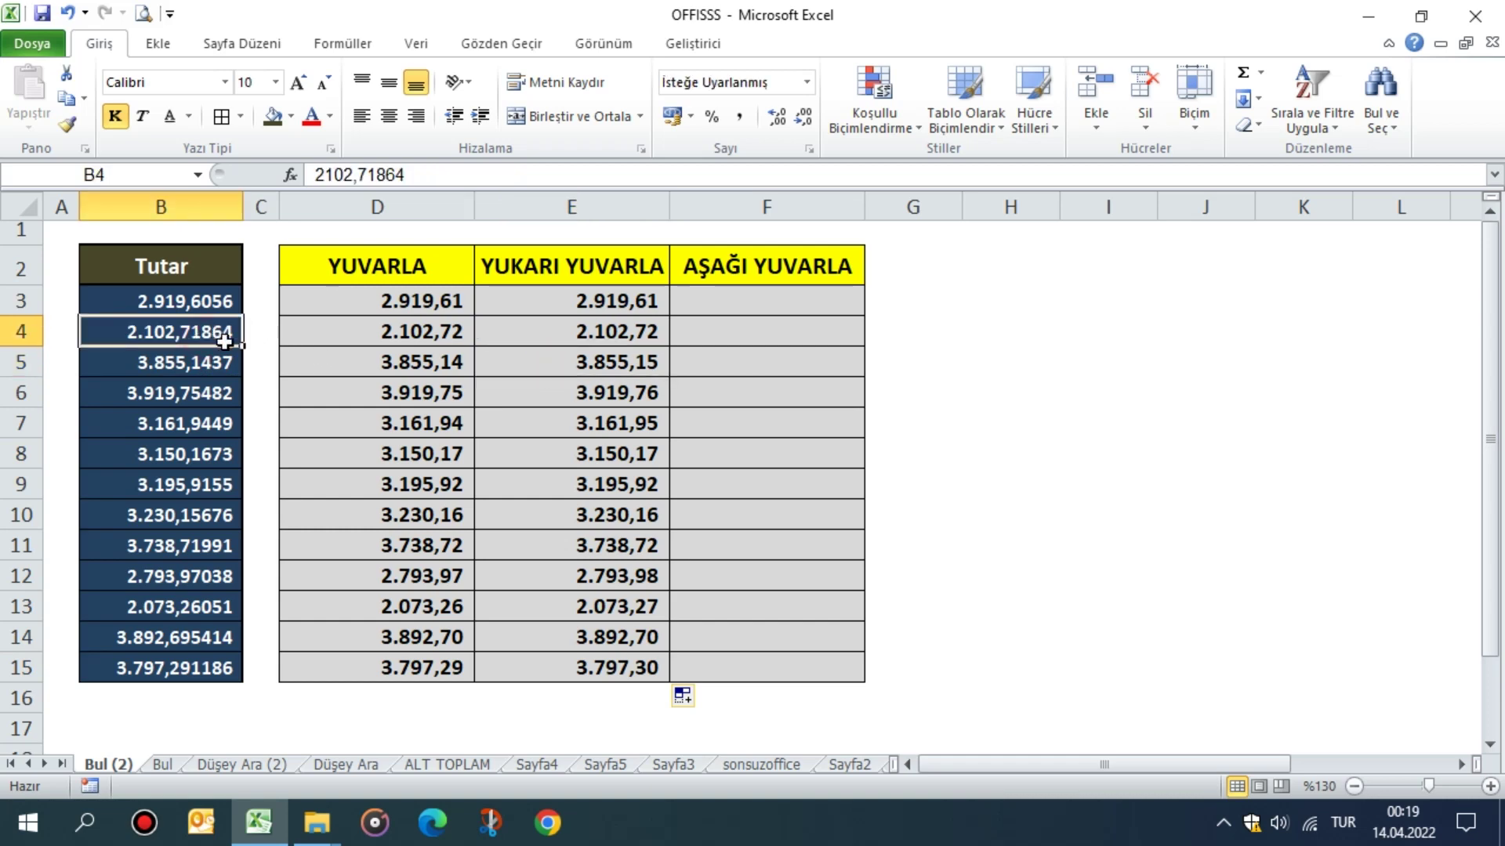
pyautogui.click(640, 336)
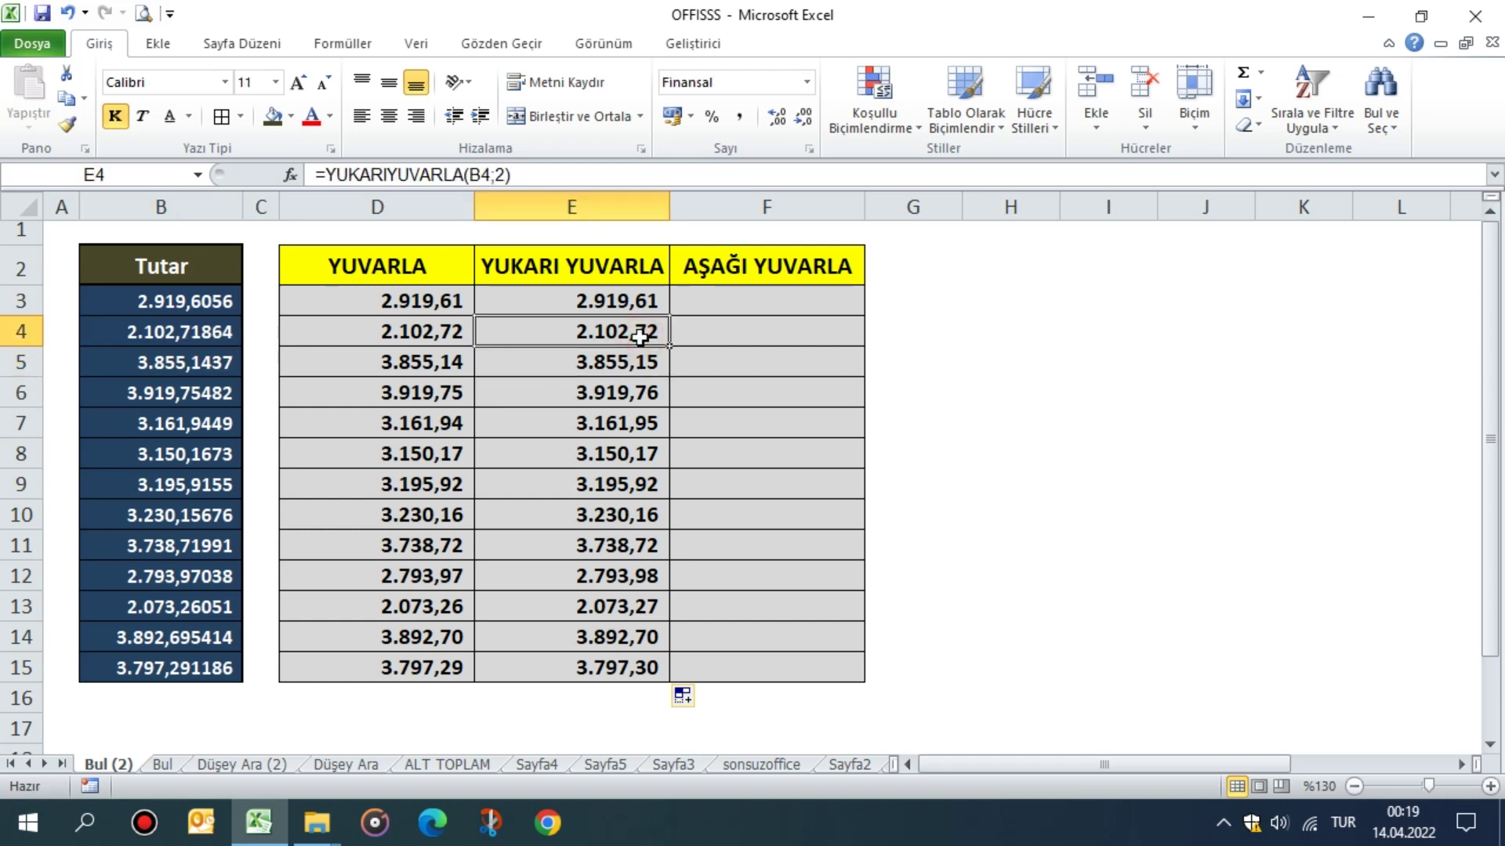
pyautogui.click(212, 427)
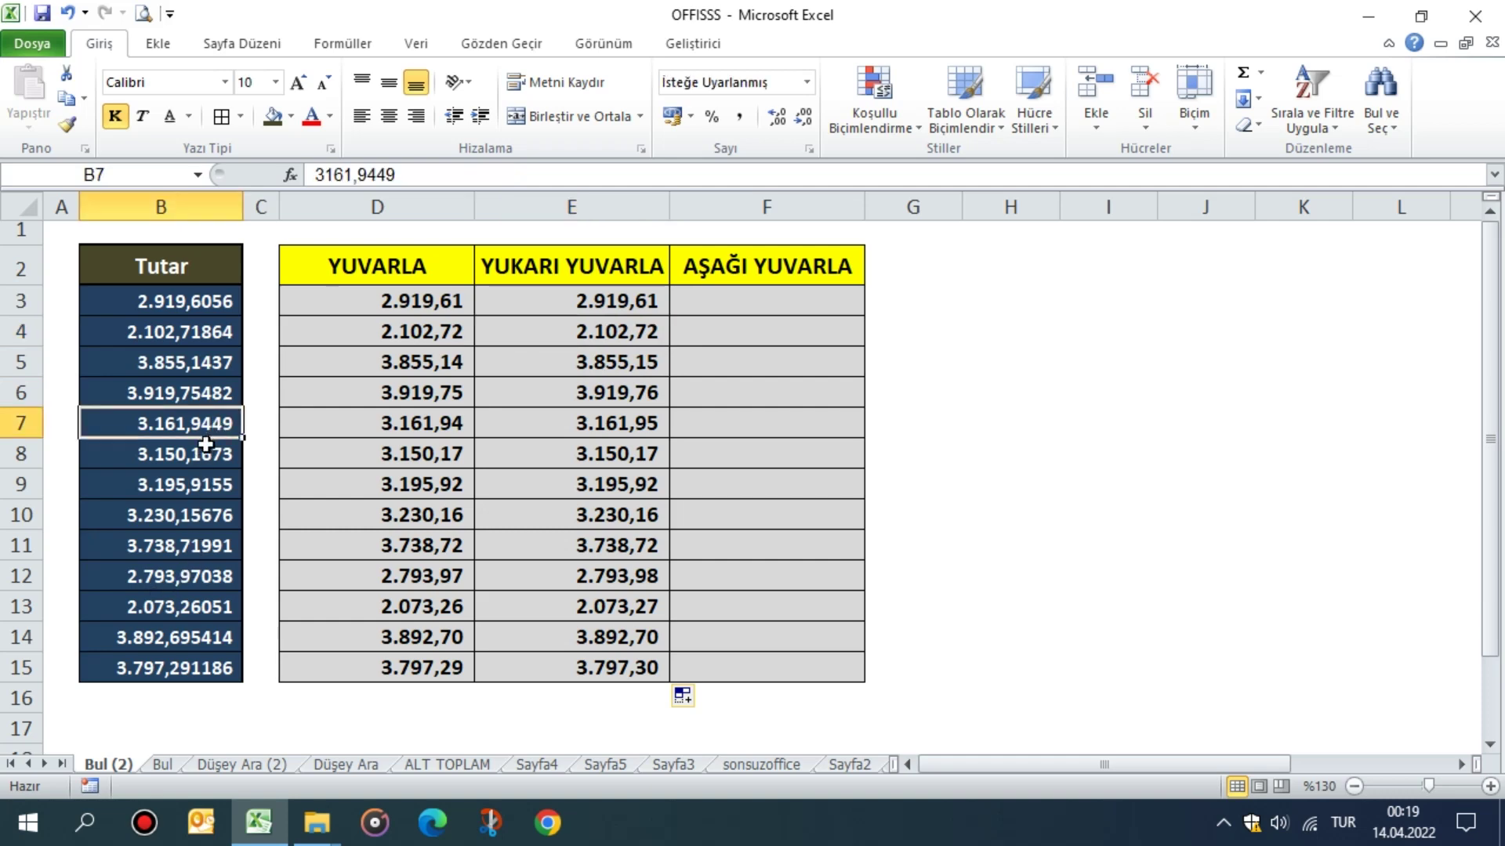
pyautogui.click(655, 427)
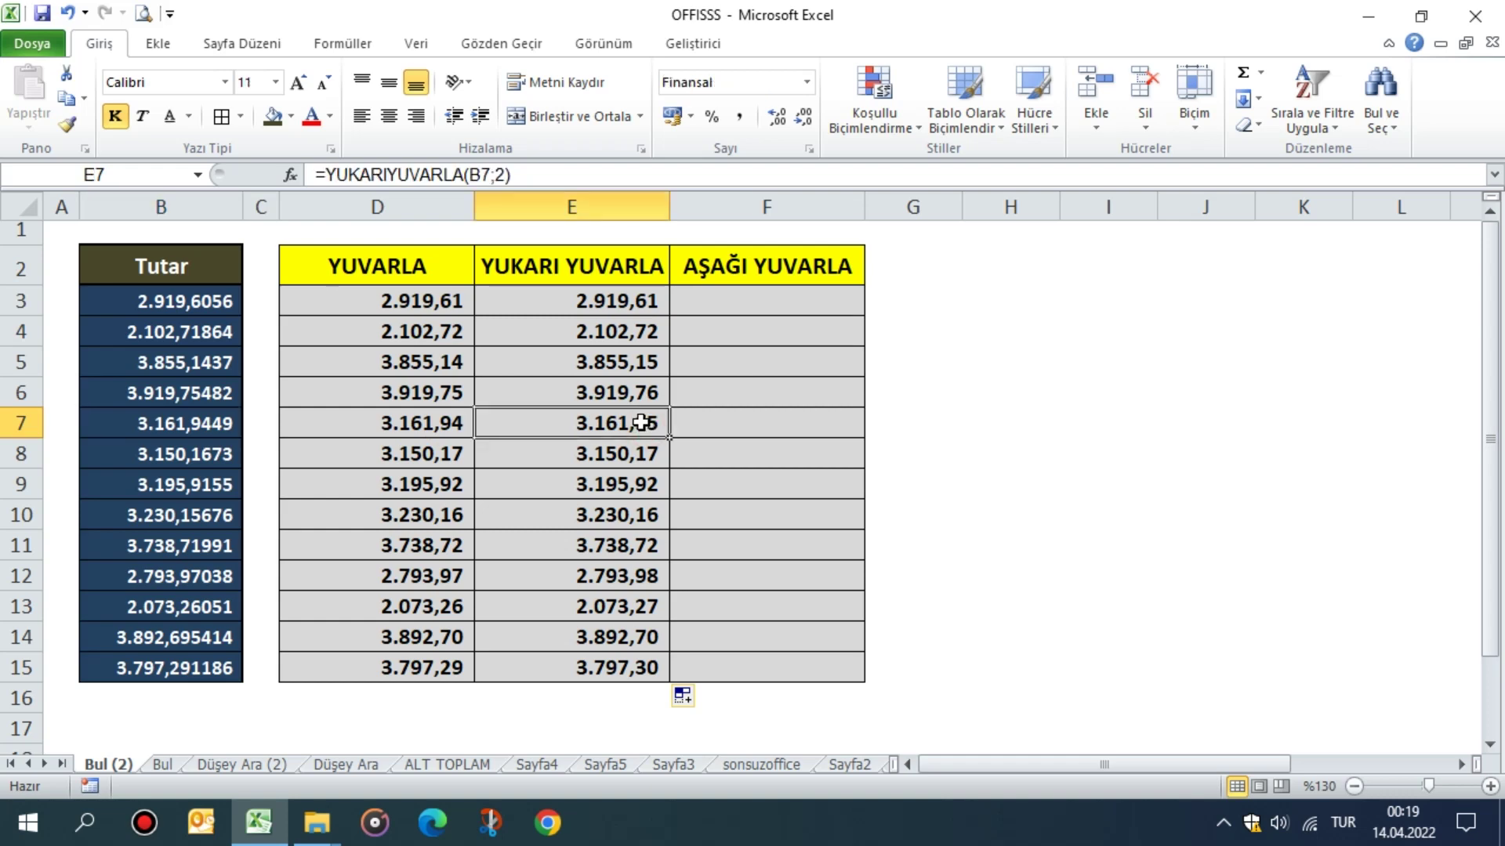
pyautogui.click(582, 271)
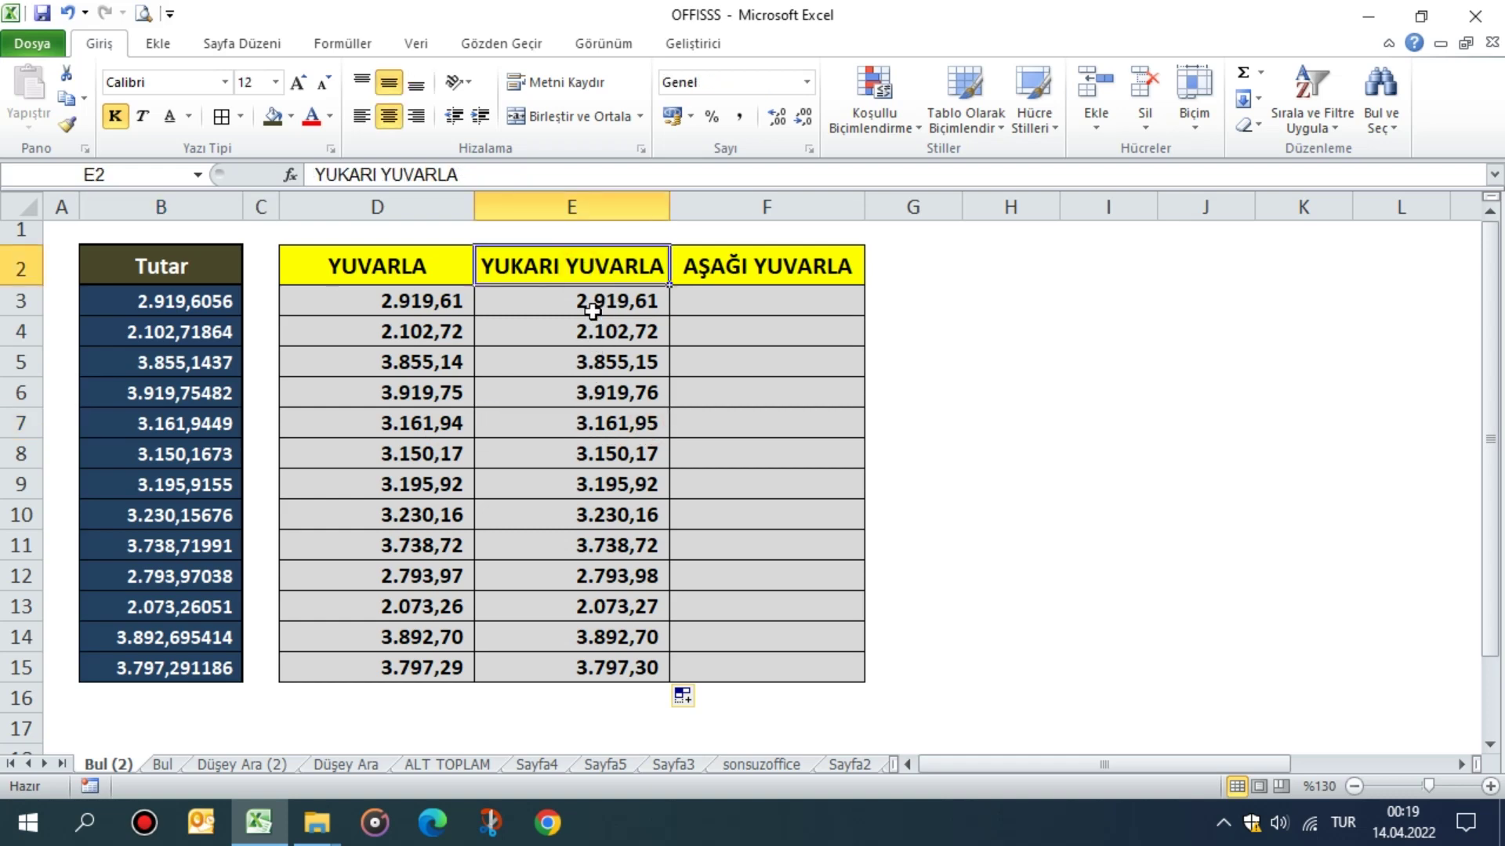
pyautogui.moveTo(589, 305); pyautogui.dragTo(559, 673)
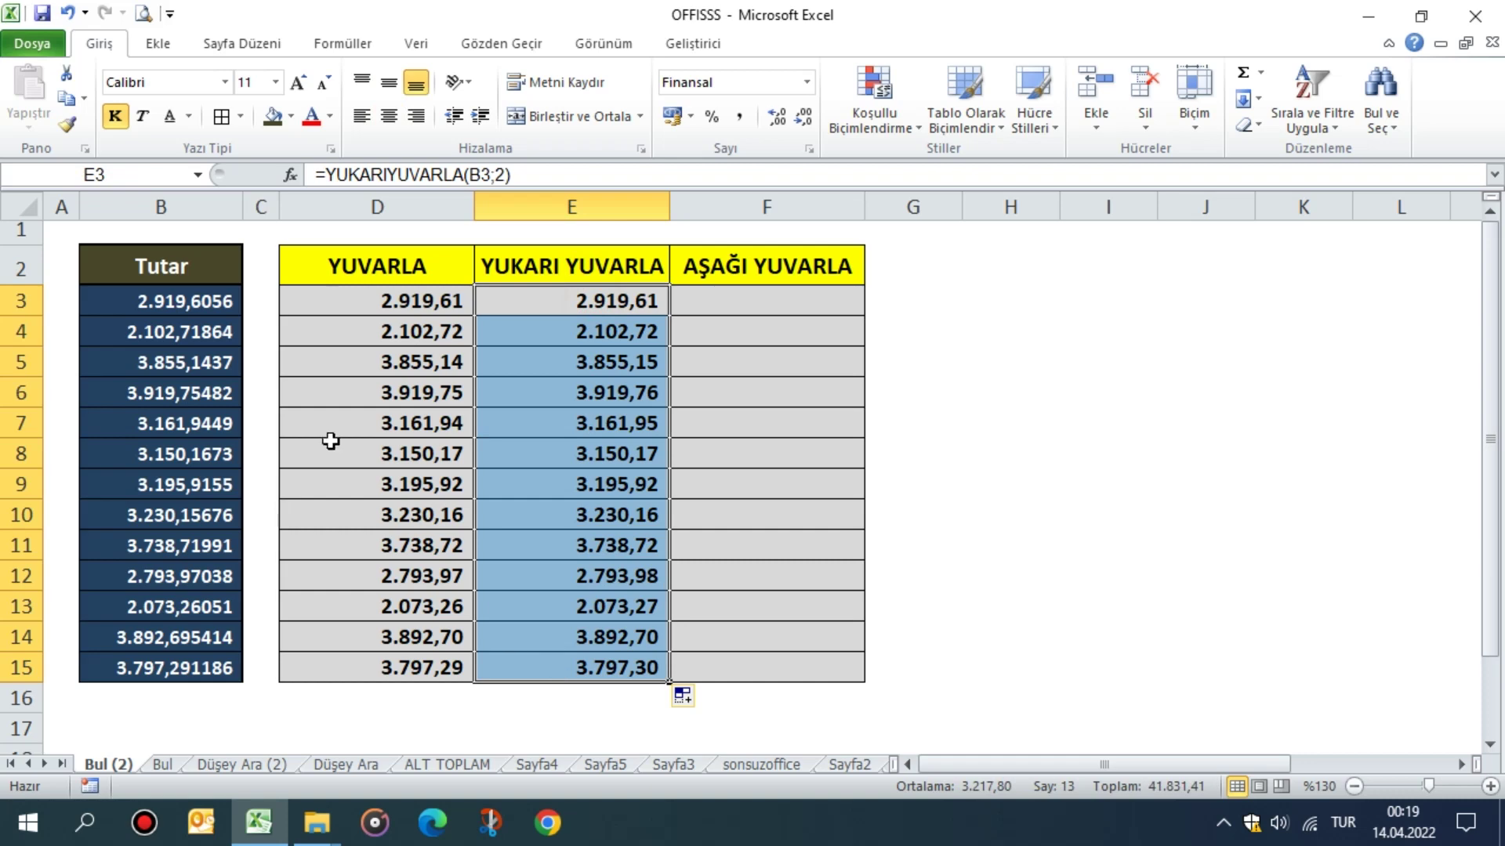
# Enter =AŞAĞIYUVARLA(B3;2) in F3 and fill it down to F15
pyautogui.click(640, 298)
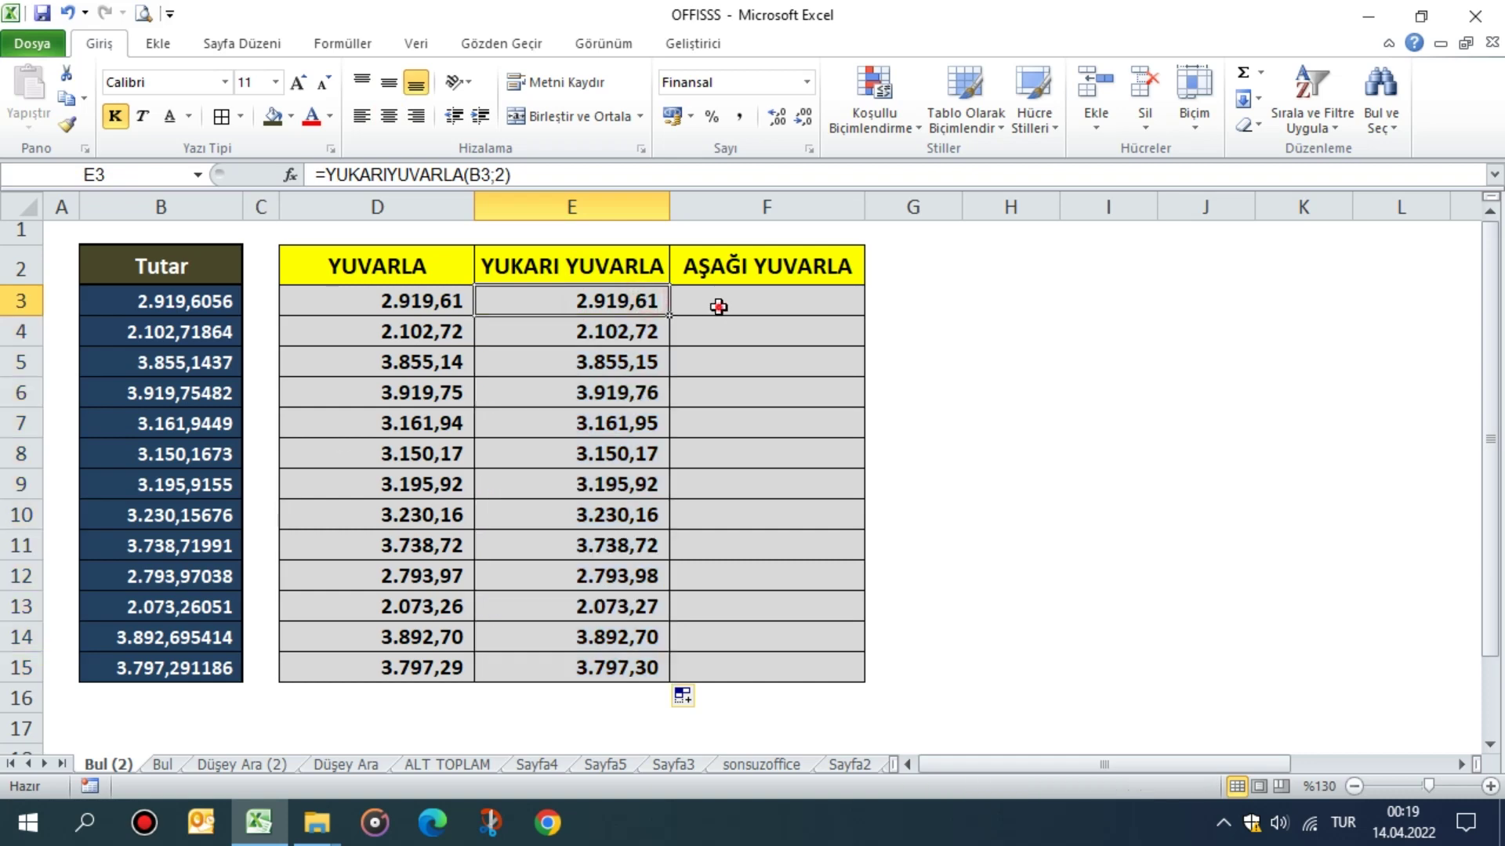
pyautogui.click(719, 307)
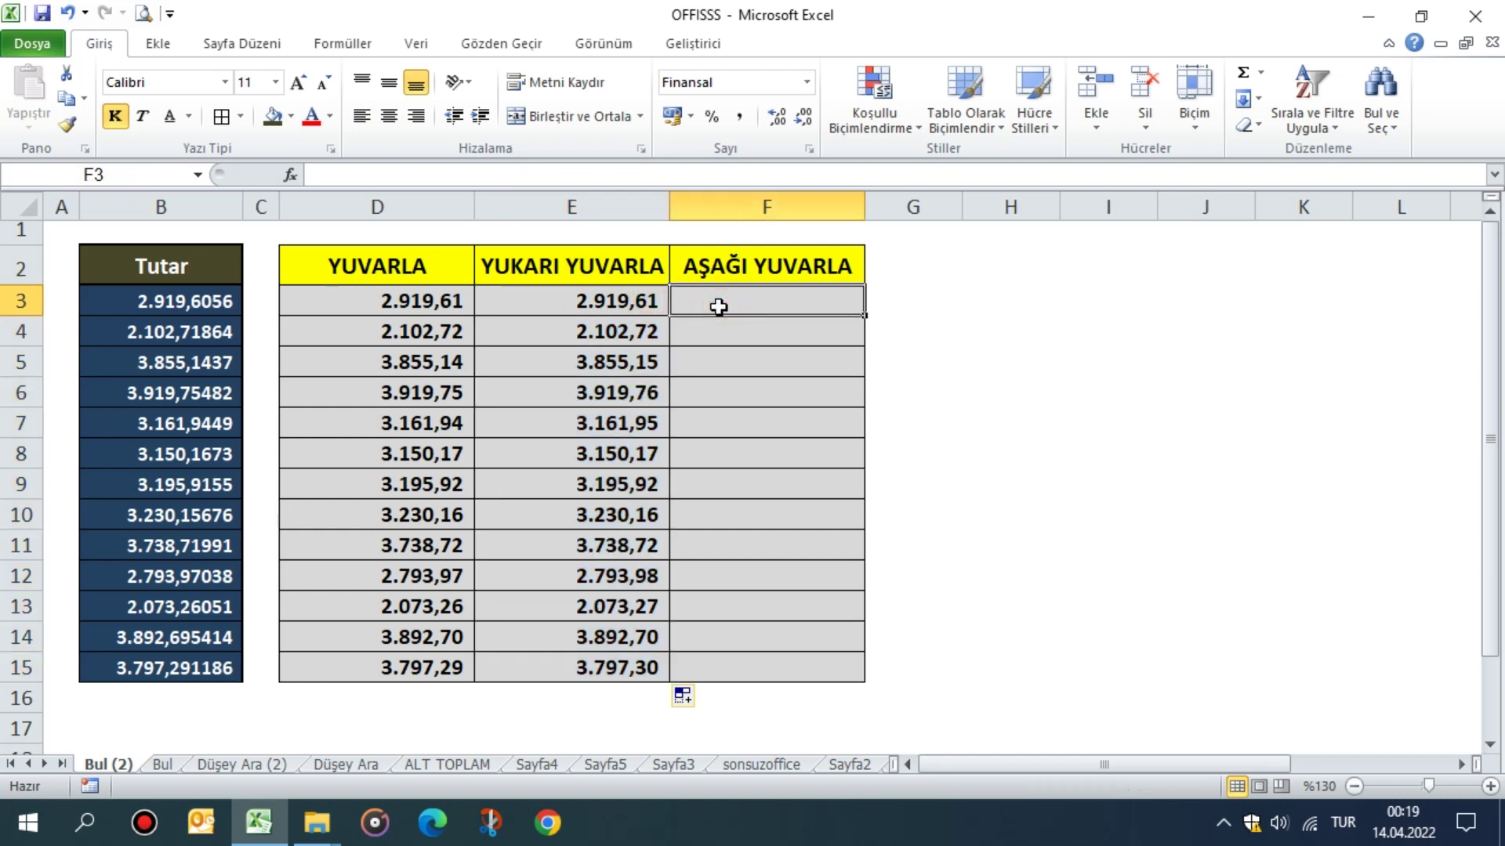
pyautogui.write('=')
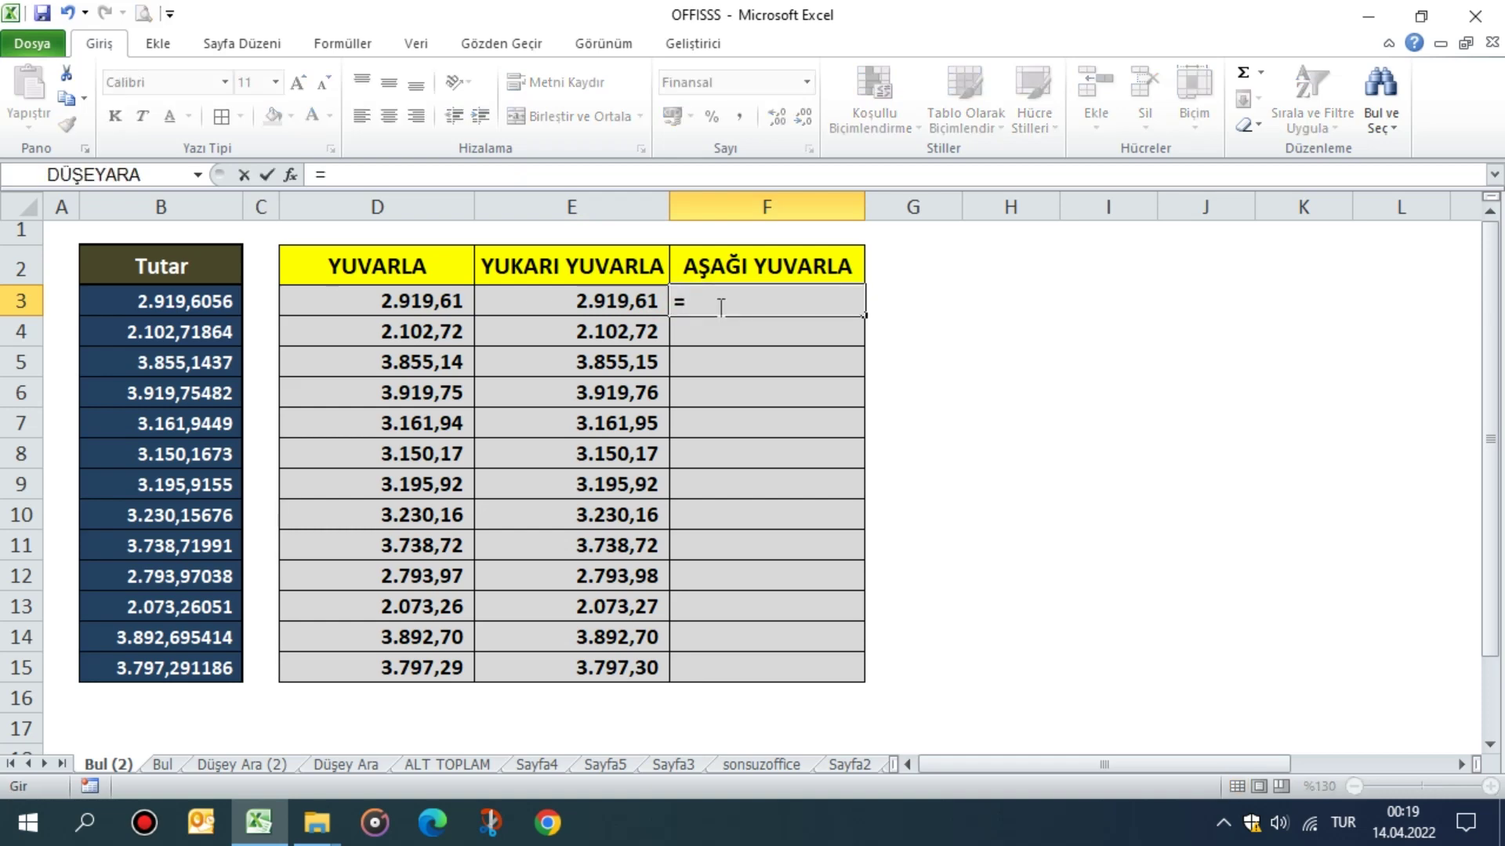
pyautogui.write('AŞA')
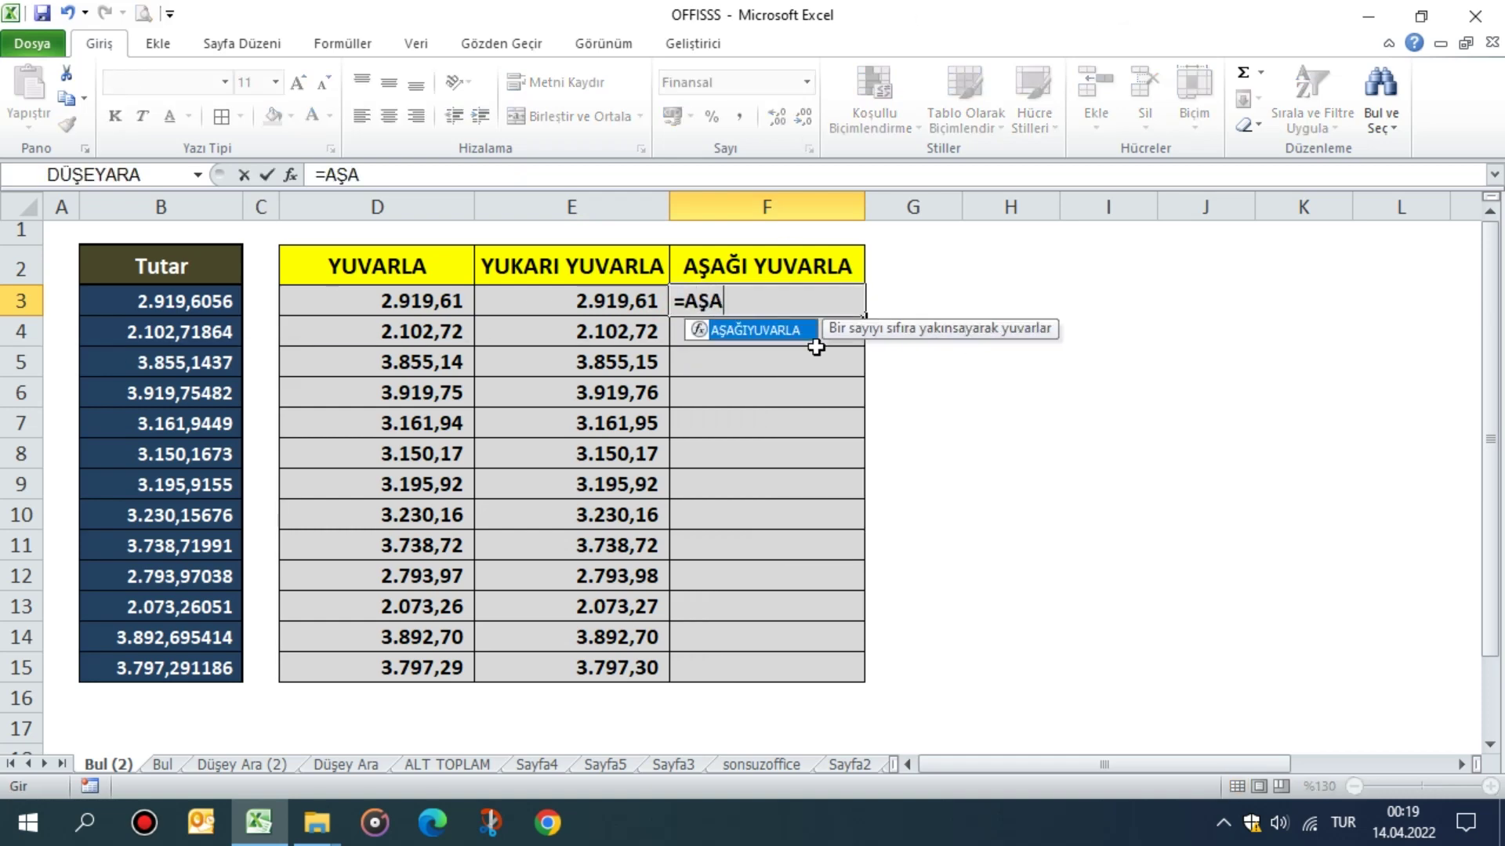
pyautogui.doubleClick(784, 329)
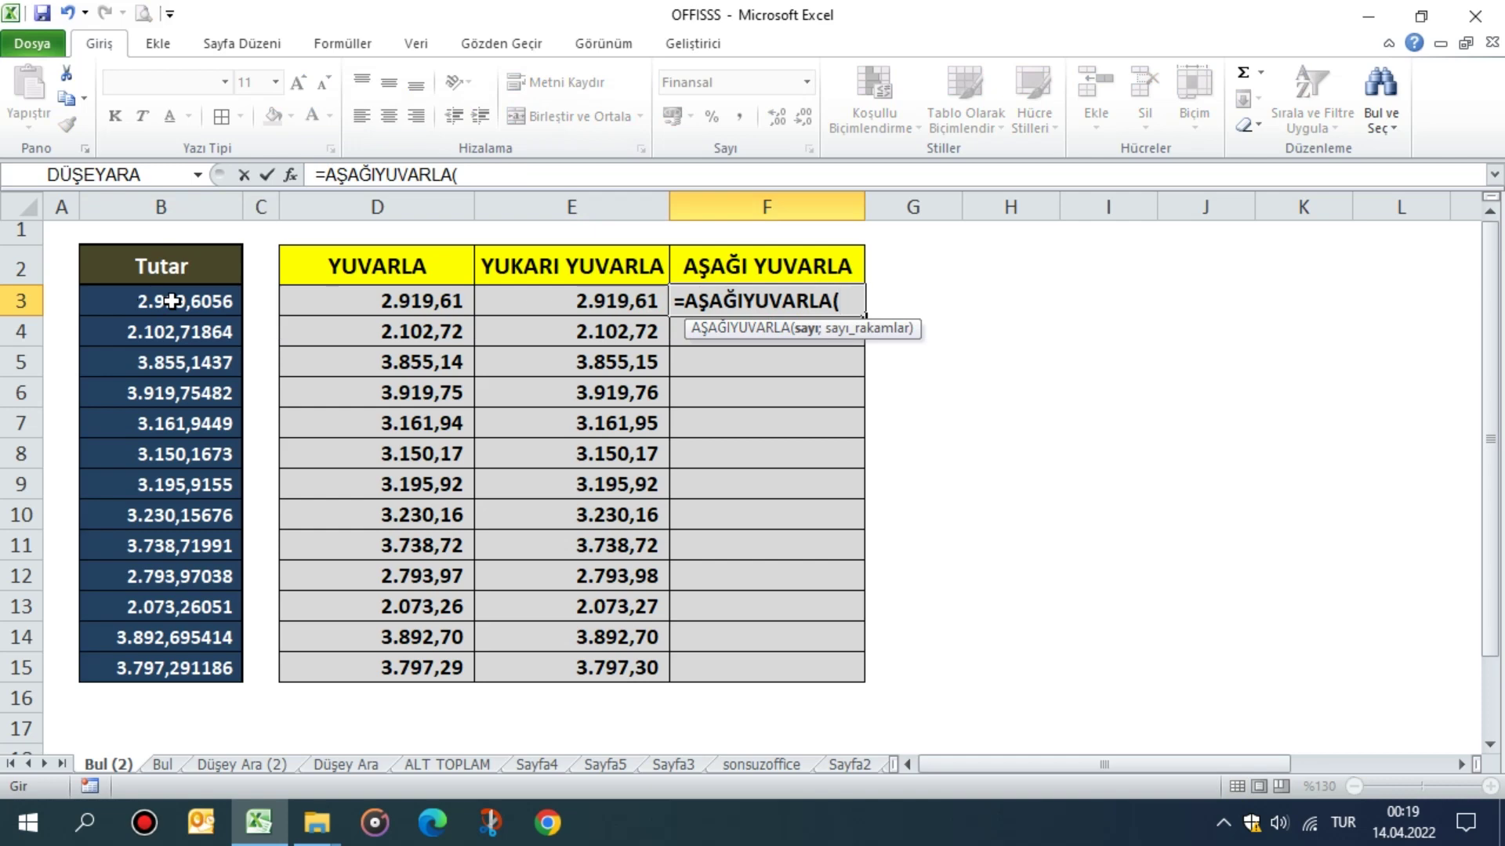
pyautogui.click(171, 300)
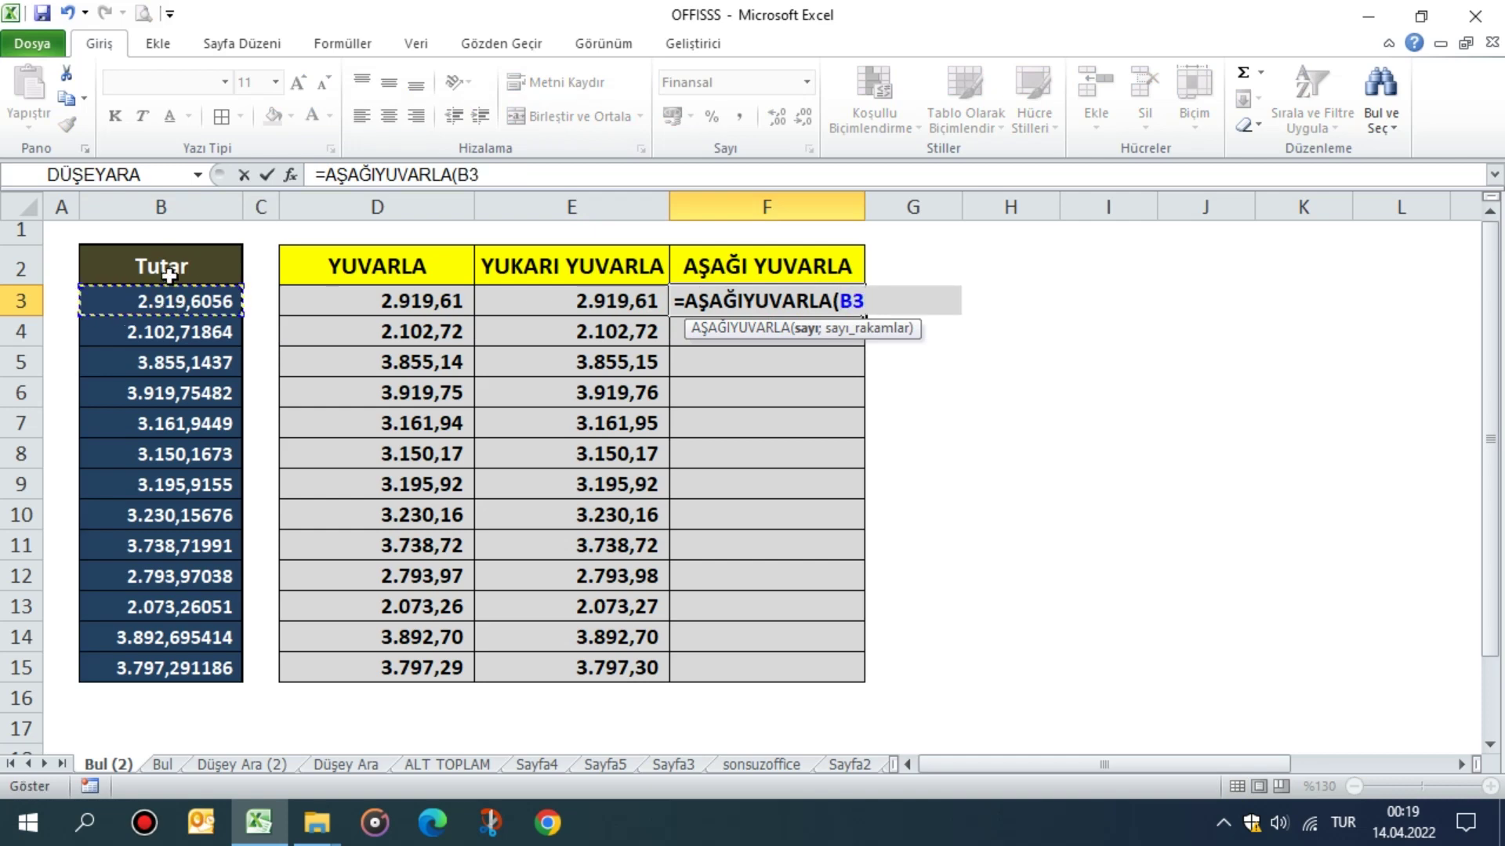
pyautogui.write(';2')
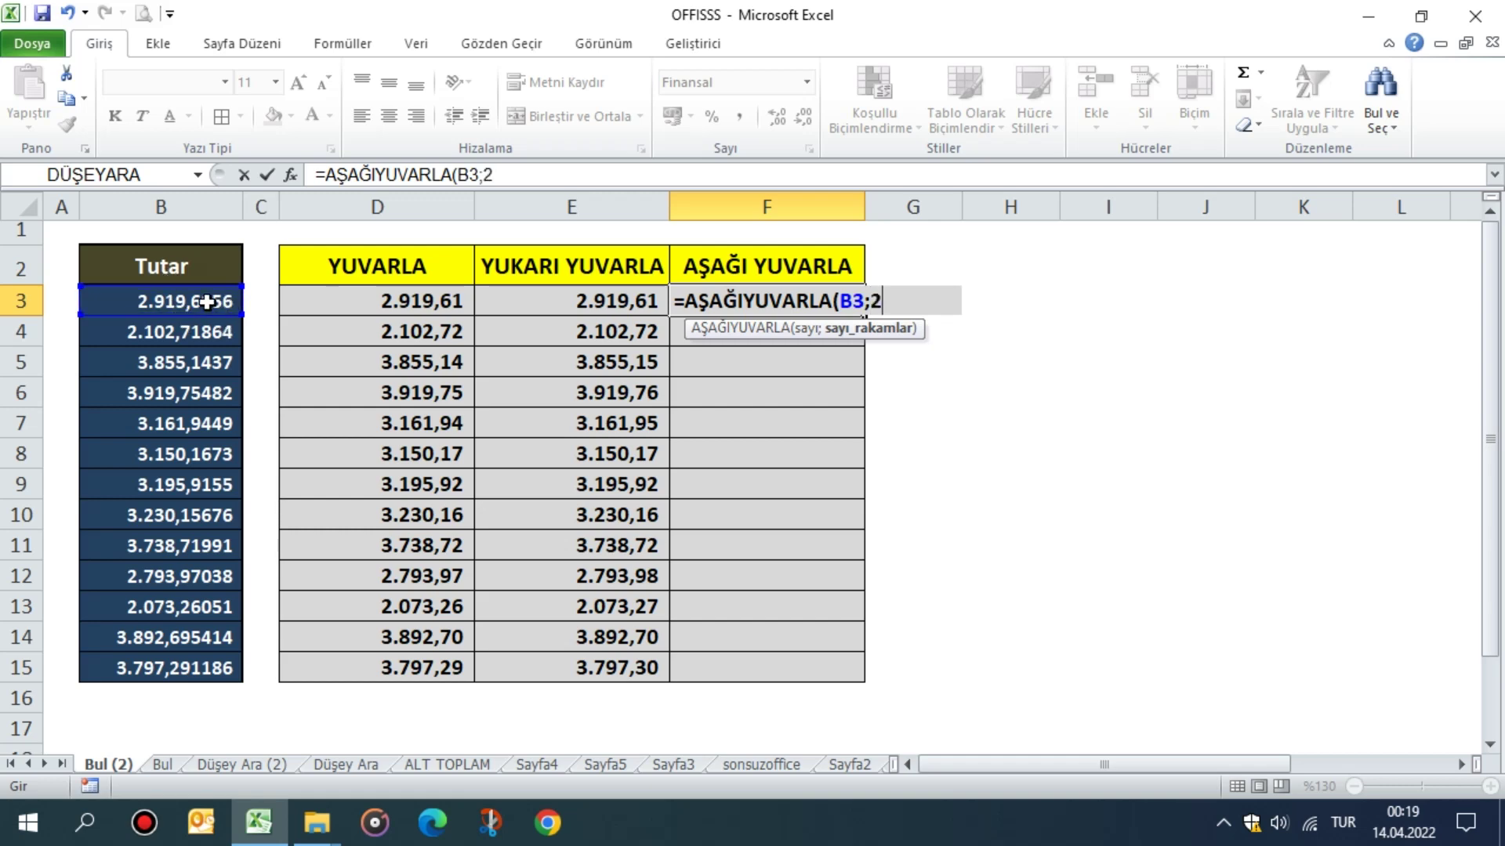
pyautogui.press('Return')
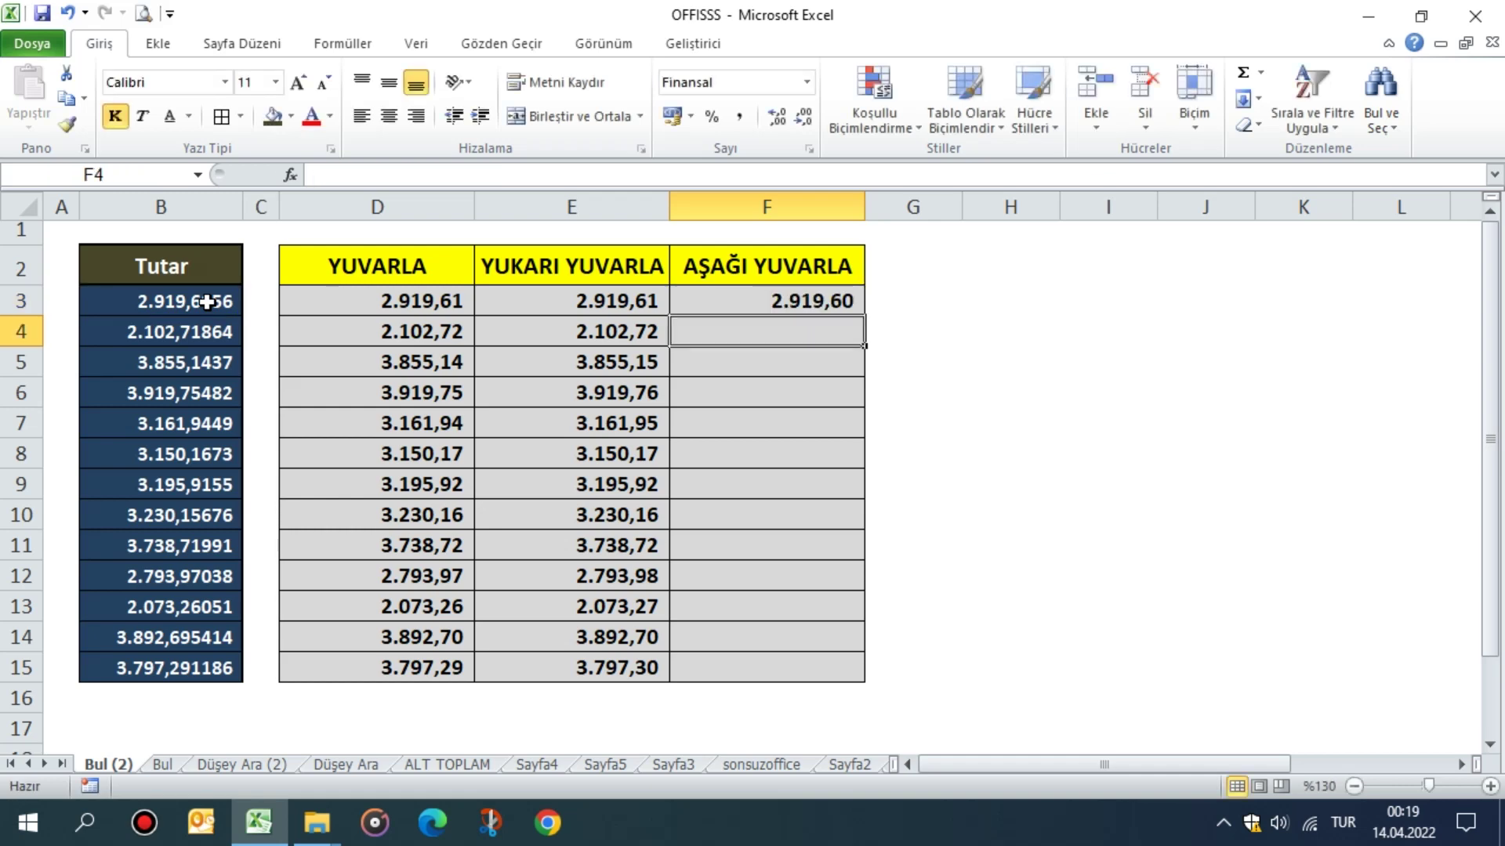
pyautogui.click(808, 302)
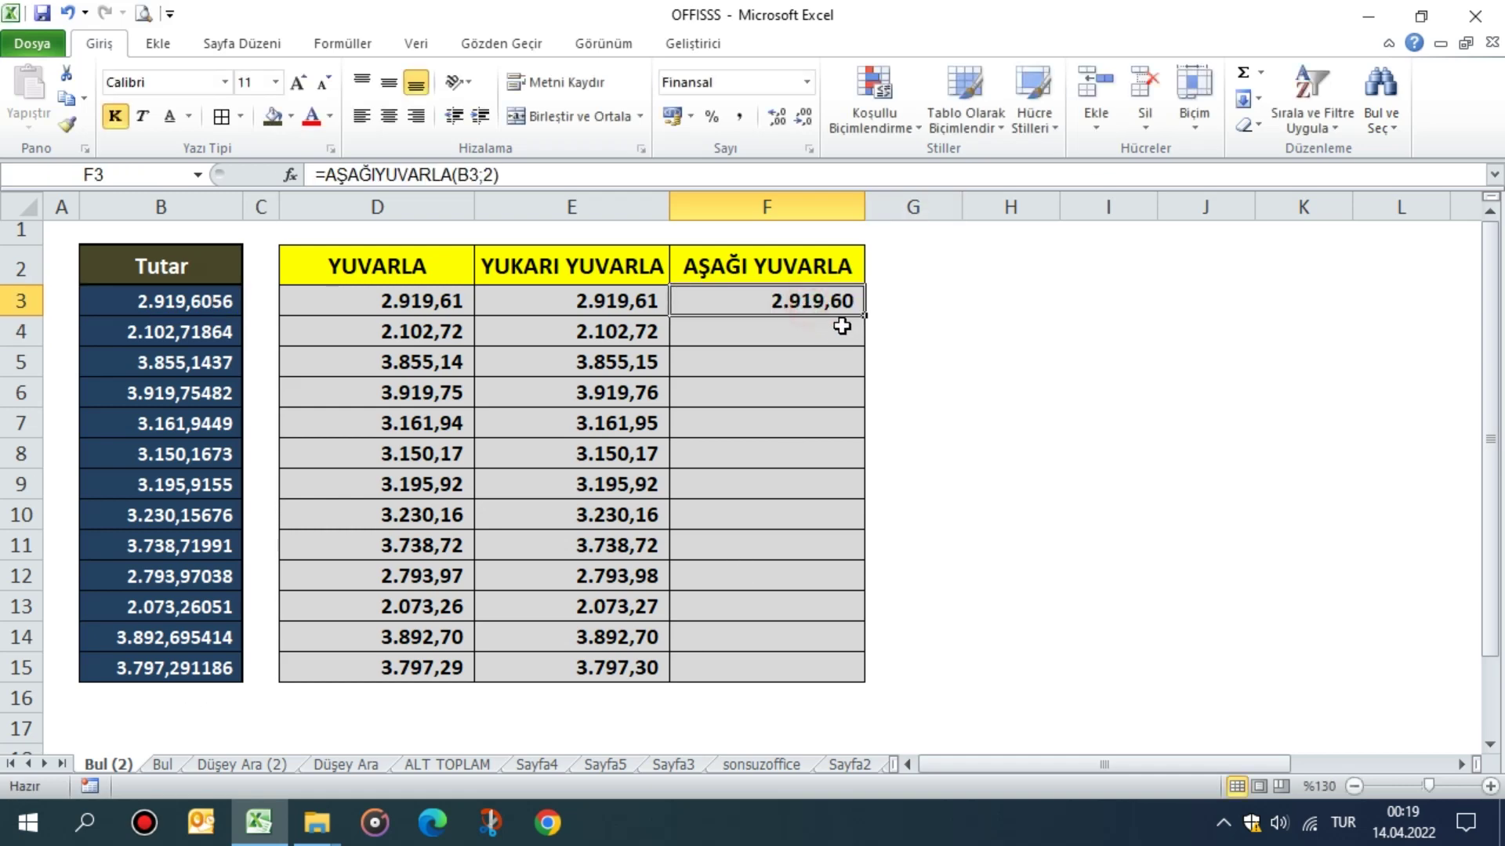
pyautogui.doubleClick(862, 312)
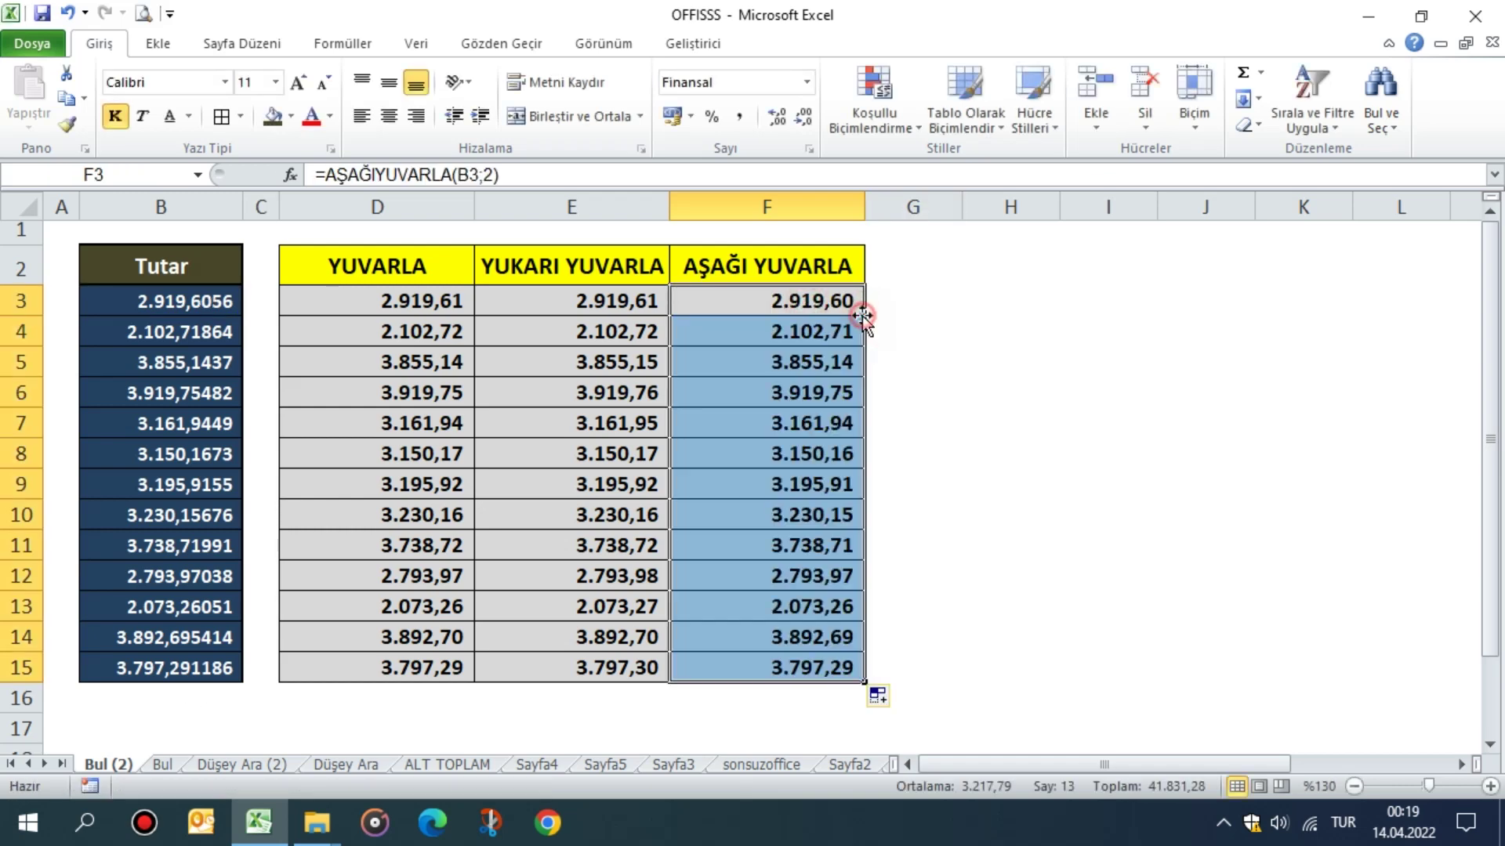
pyautogui.click(779, 662)
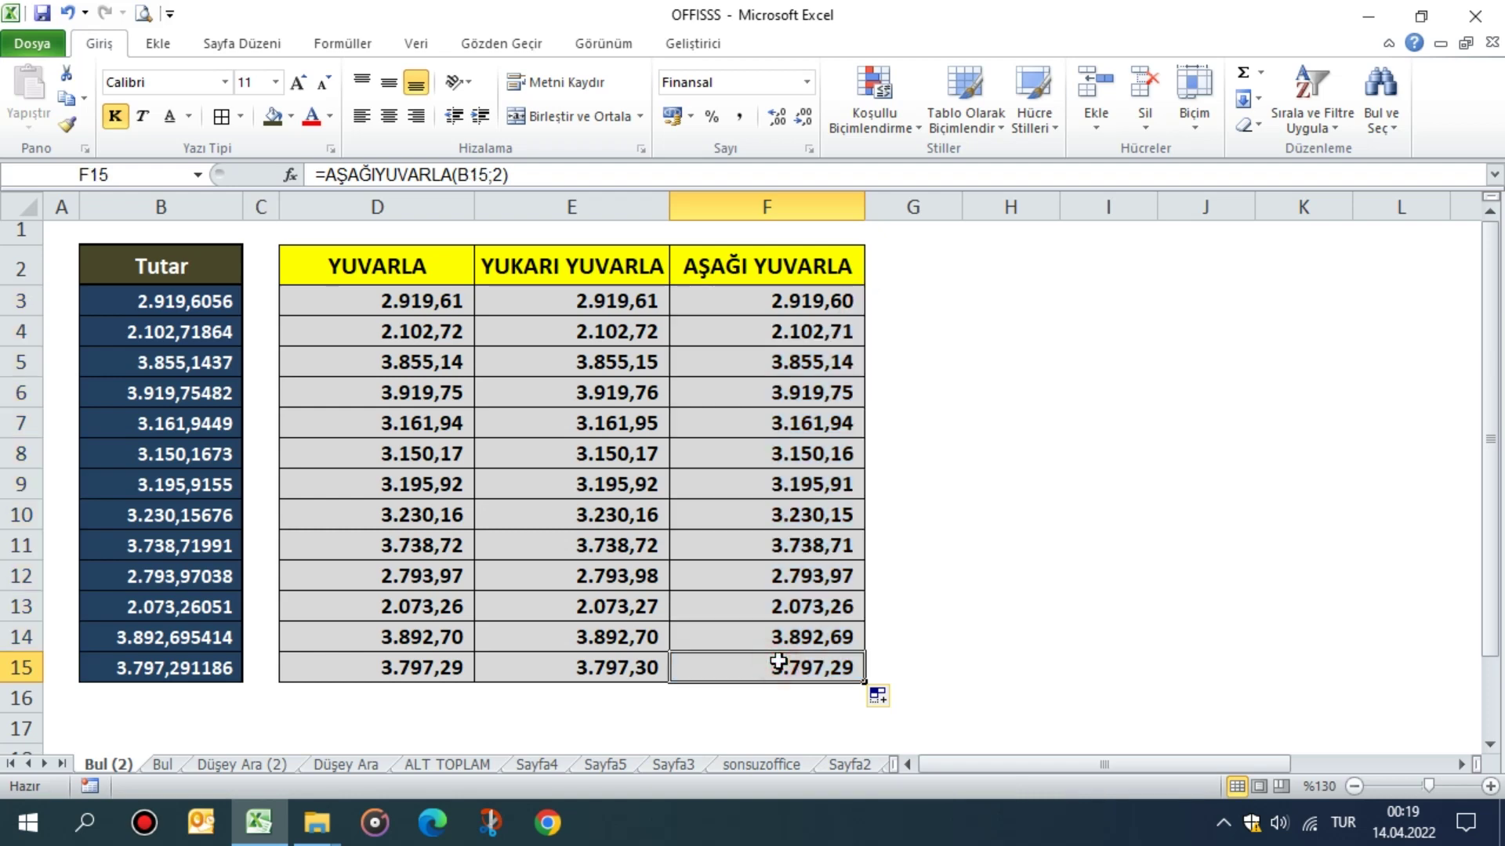
pyautogui.click(191, 608)
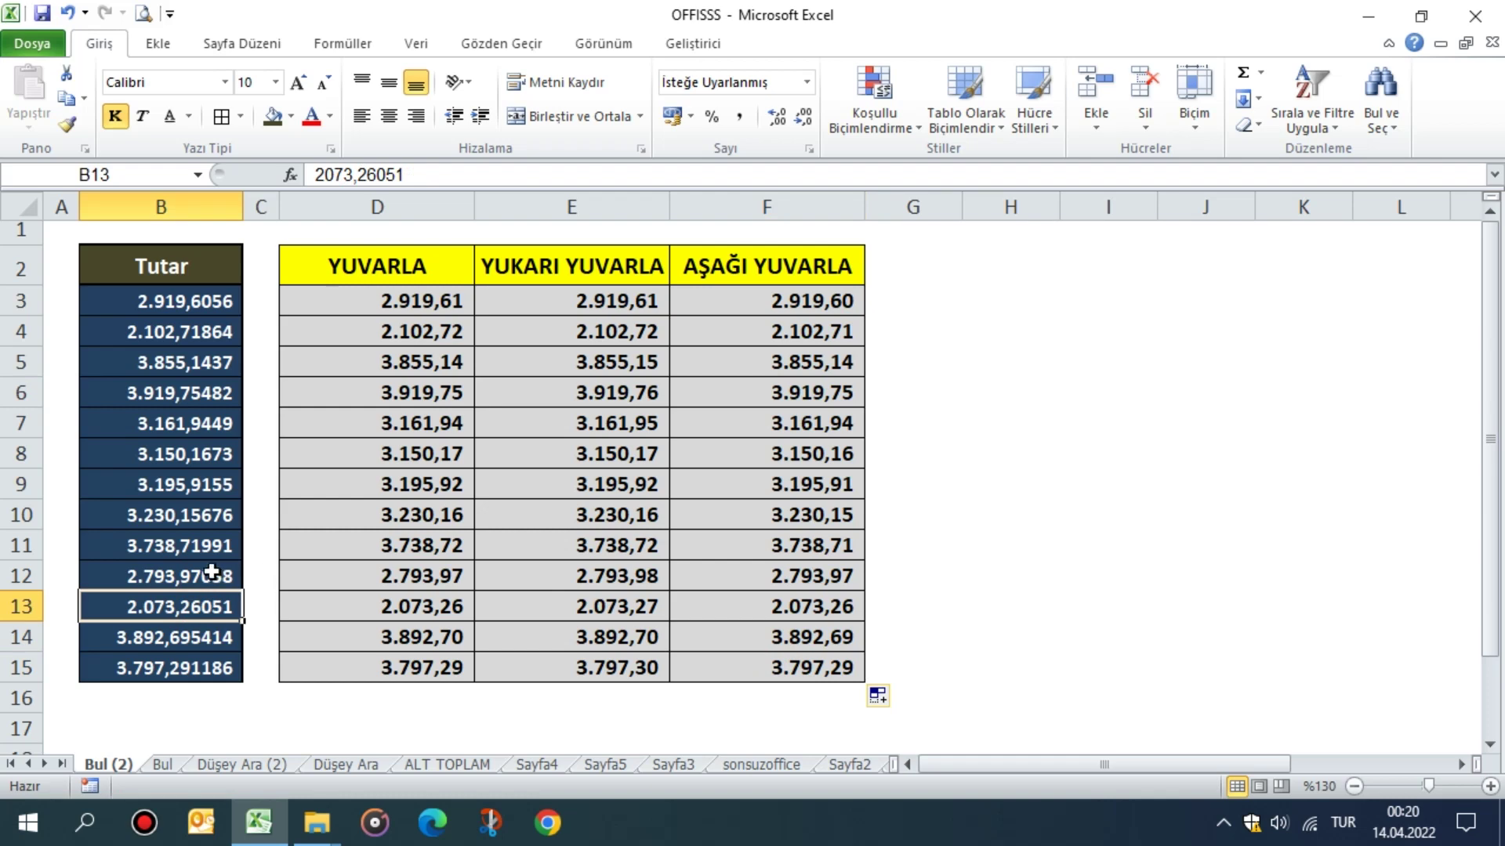
pyautogui.click(210, 548)
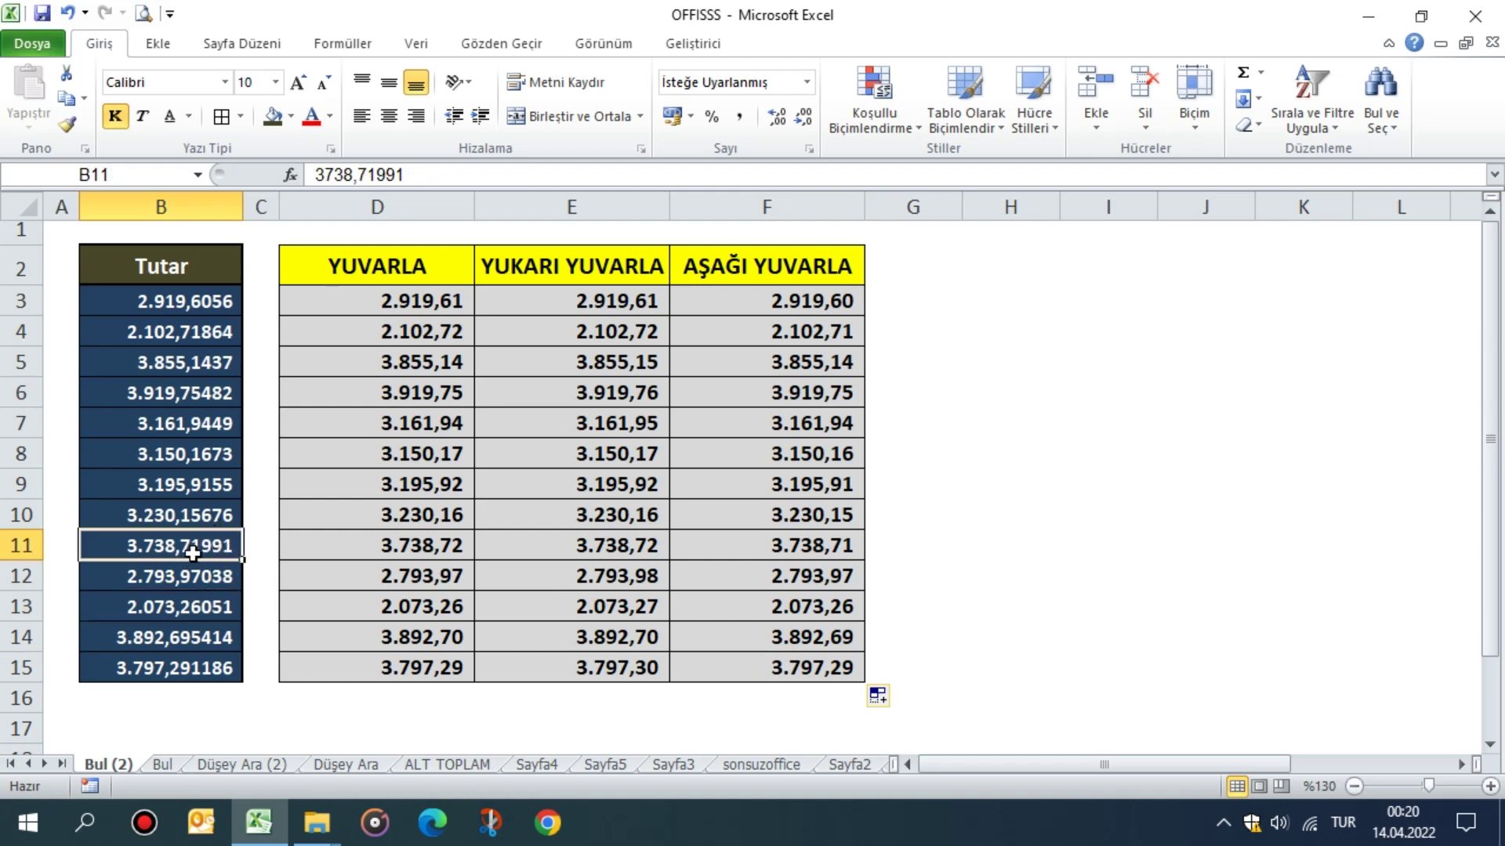
pyautogui.click(807, 549)
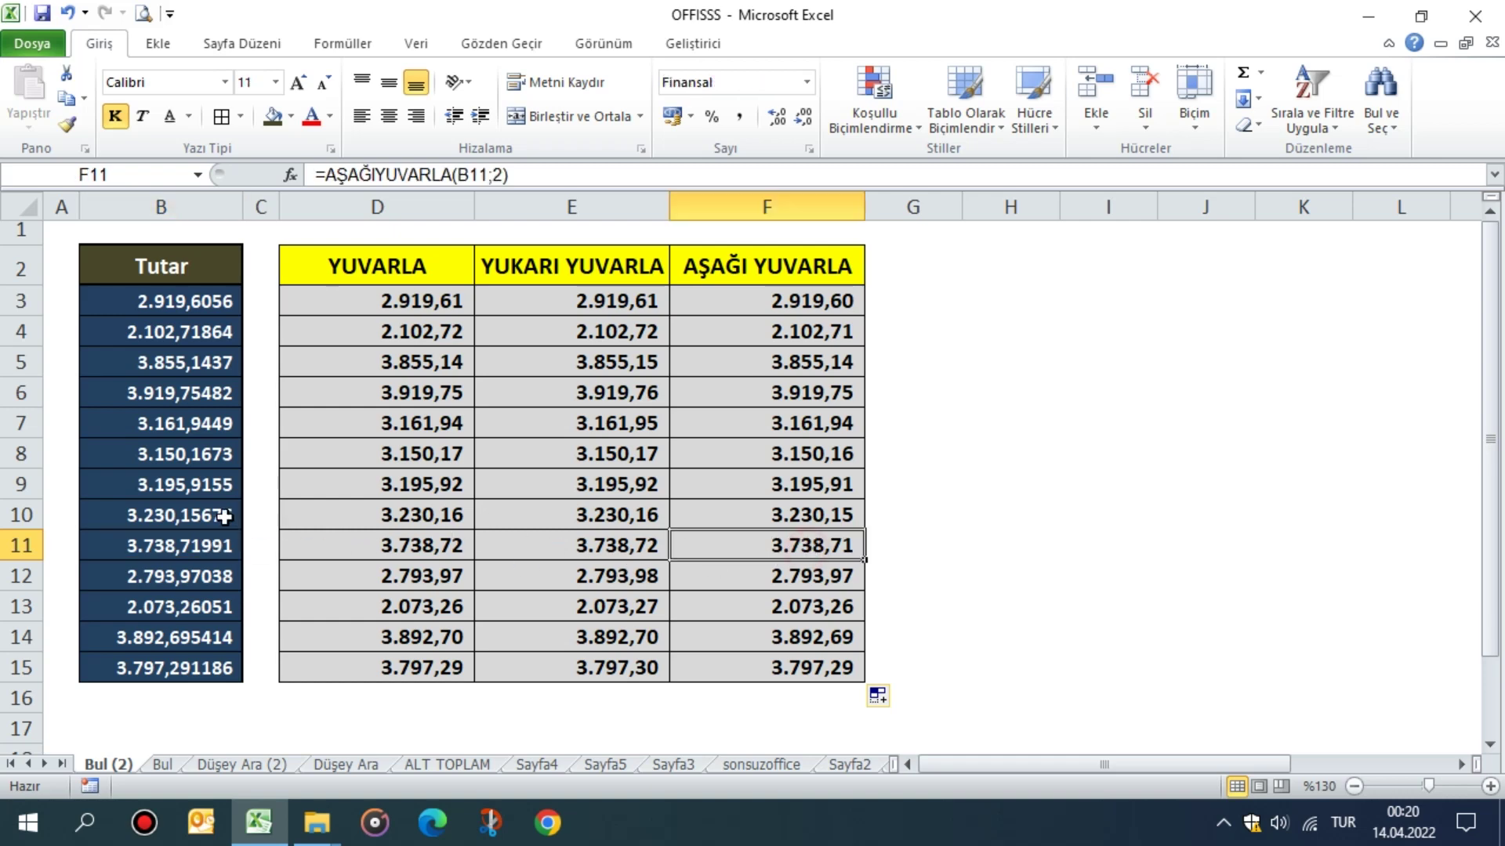
pyautogui.click(191, 514)
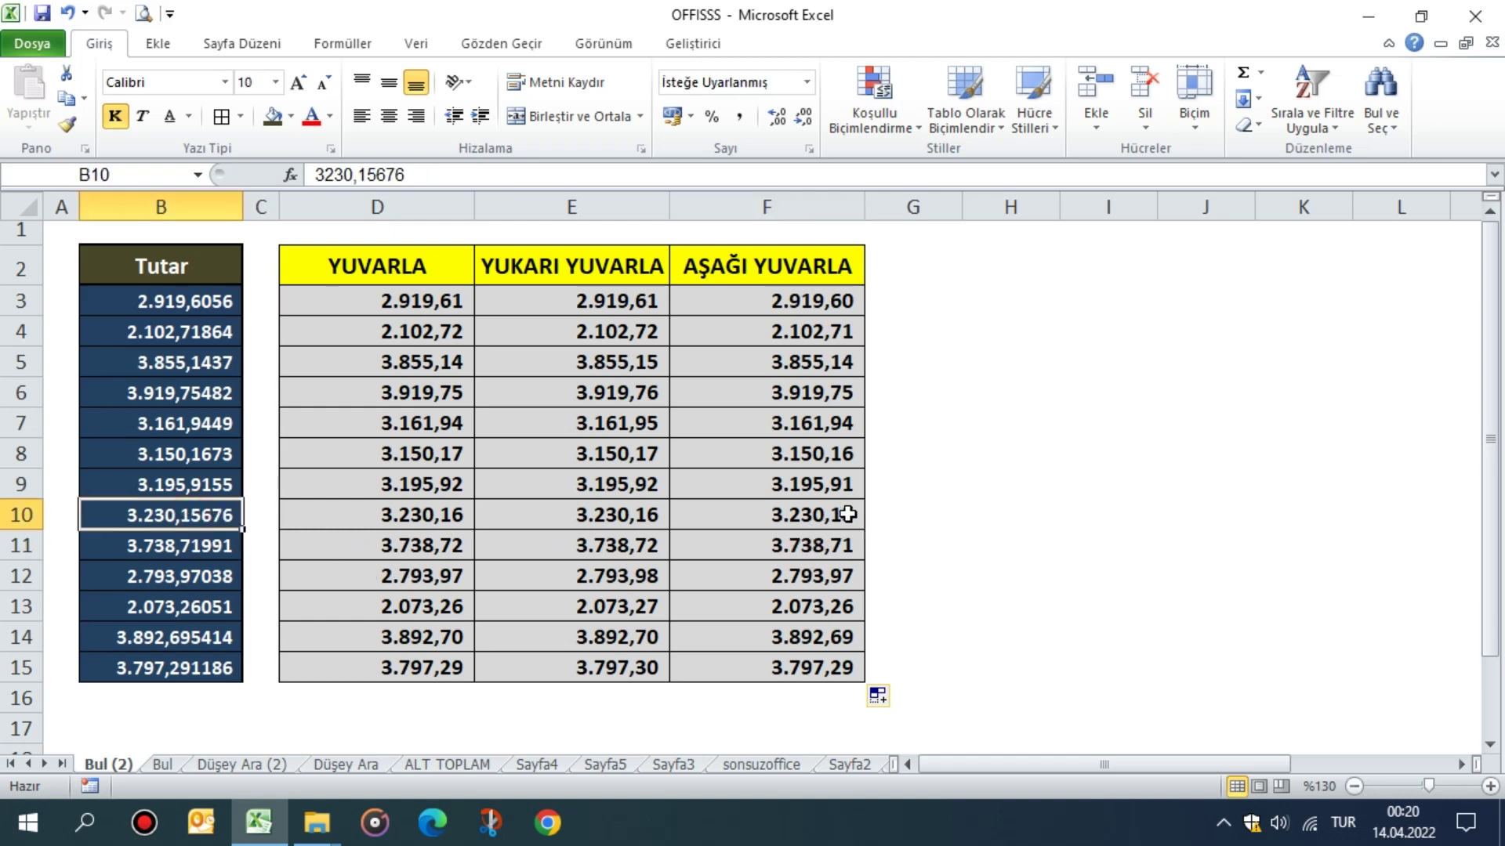
pyautogui.doubleClick(198, 515)
pyautogui.moveTo(197, 515); pyautogui.dragTo(258, 515)
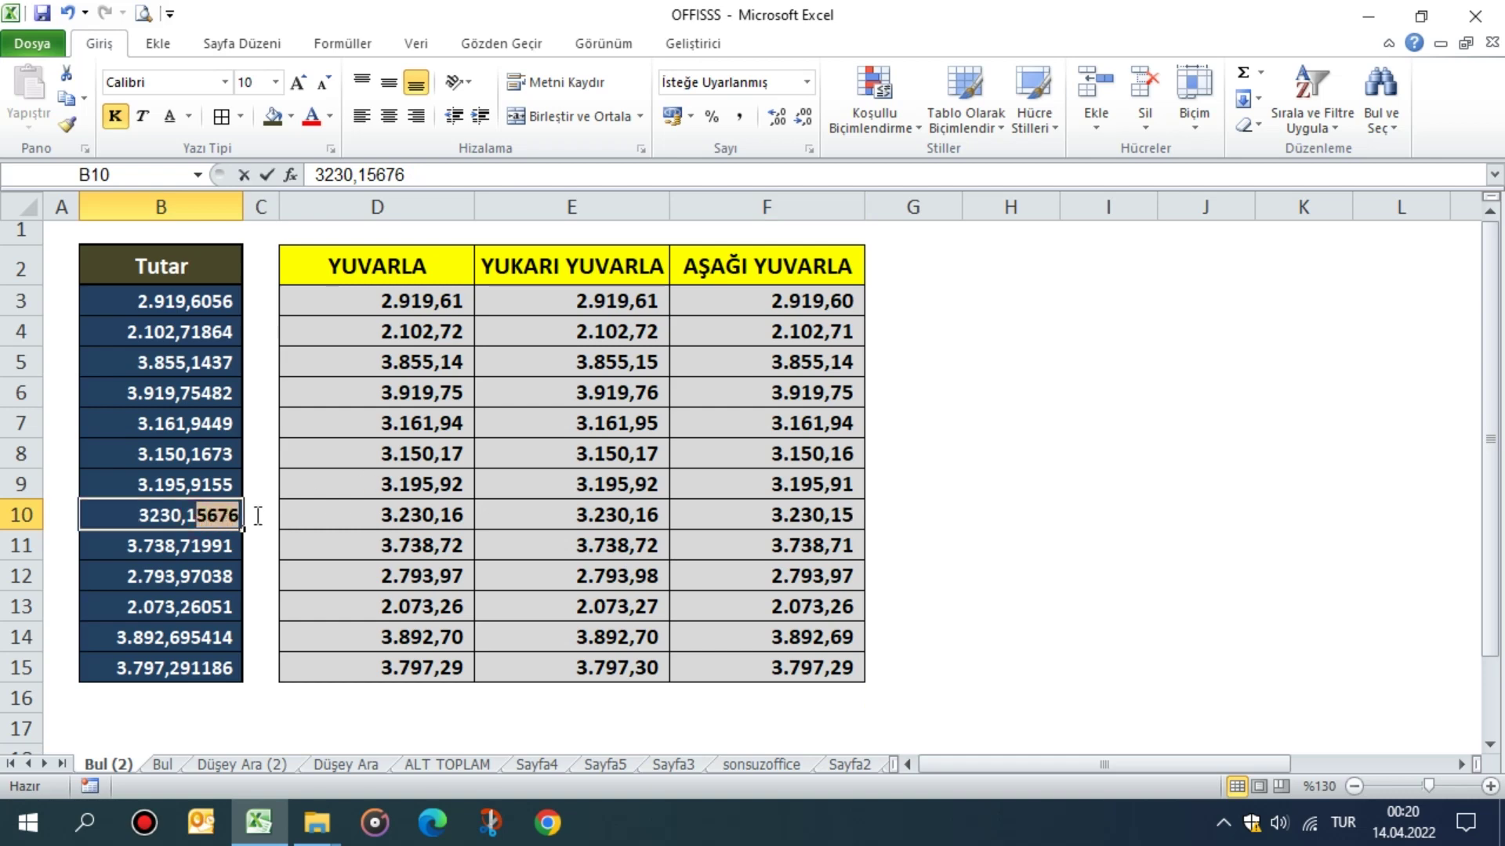
pyautogui.click(816, 513)
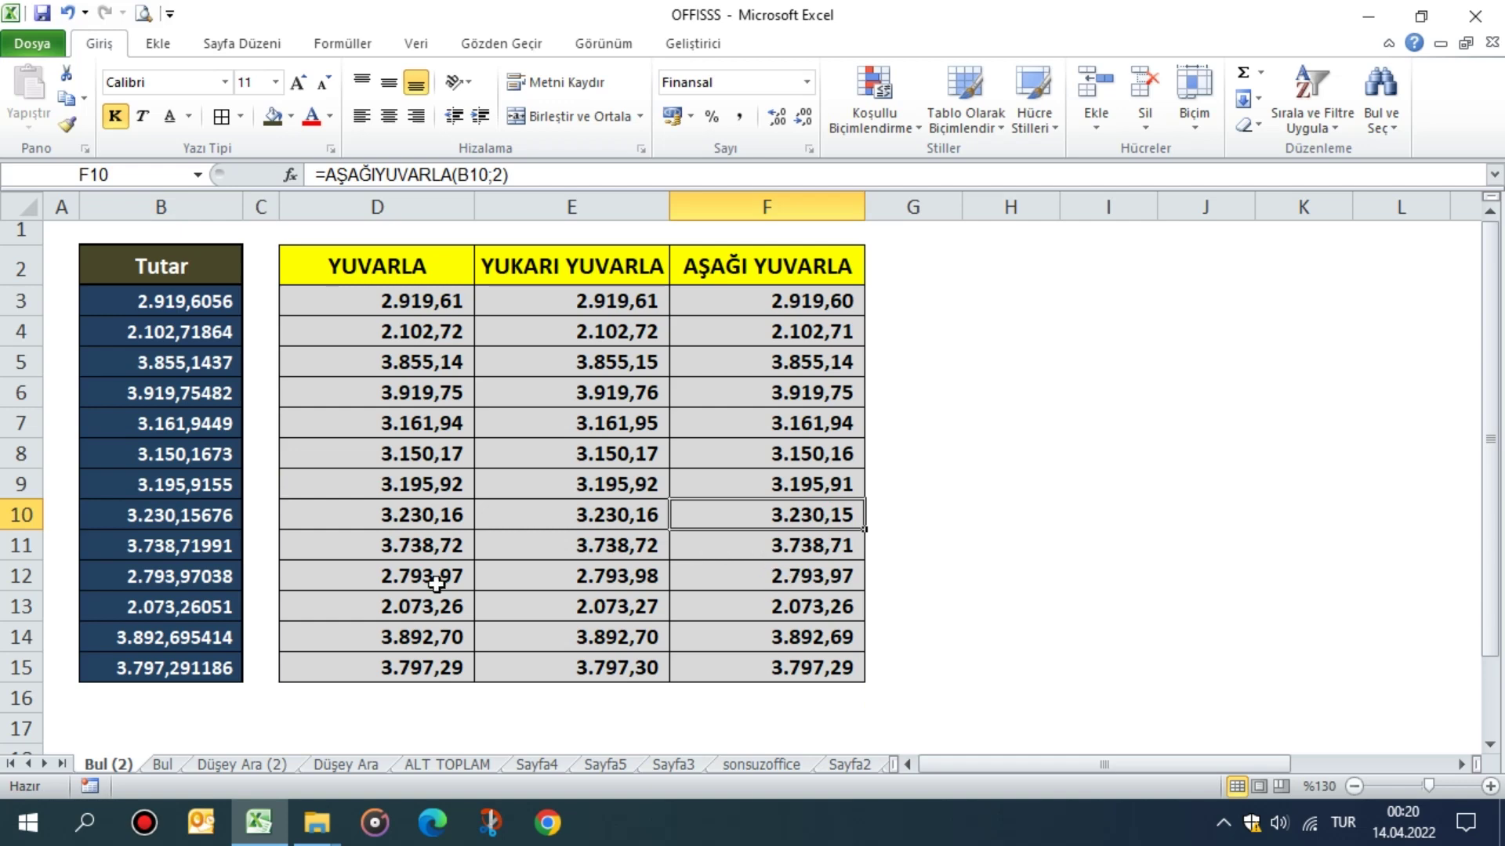
pyautogui.click(405, 297)
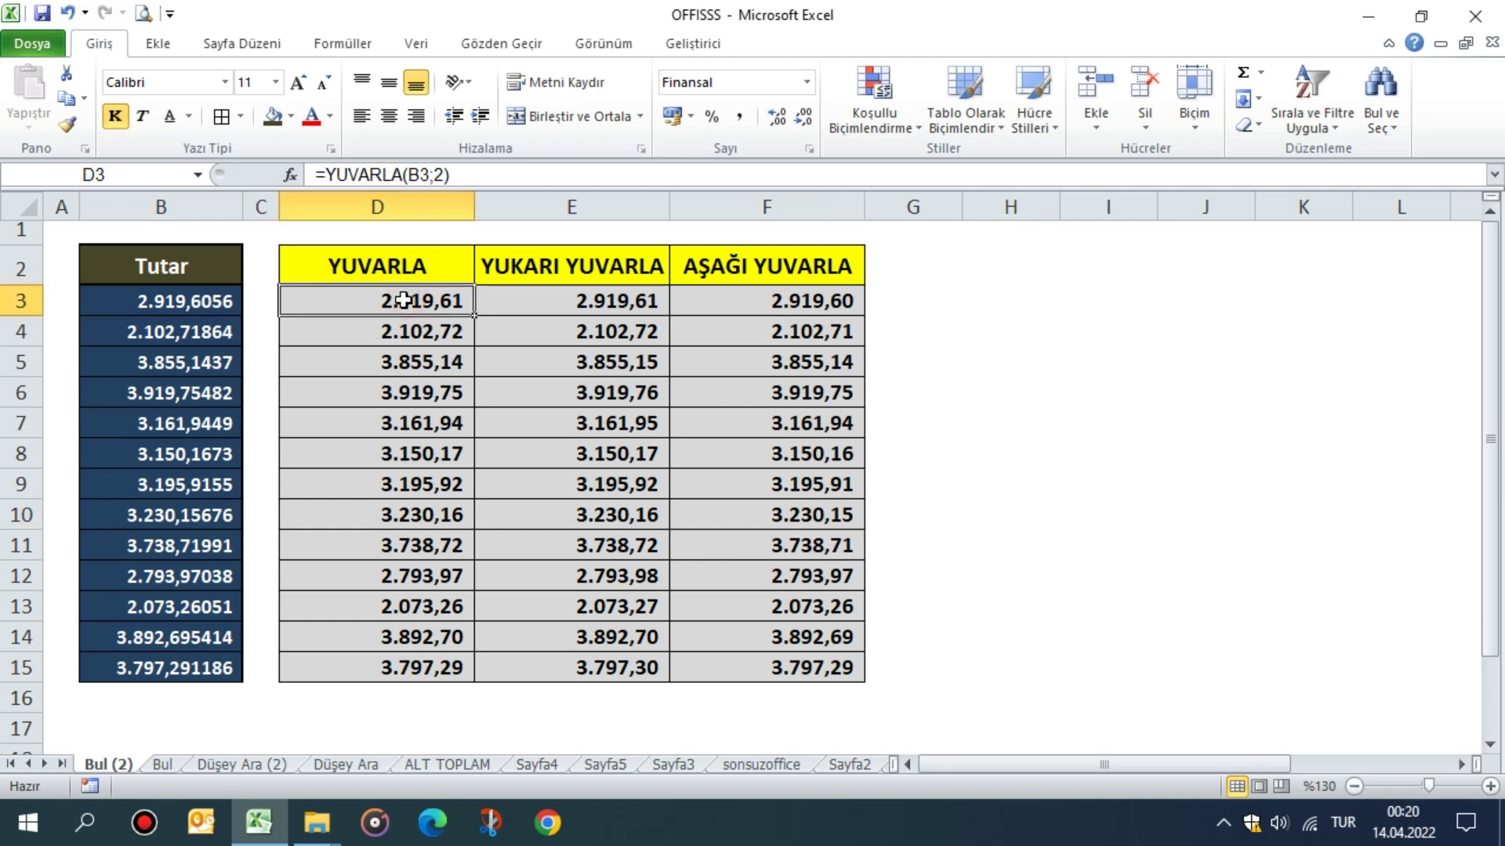
# Change D3 to =YUVARLA(B3;3) and show three decimals in D3:D15
pyautogui.press('F2')
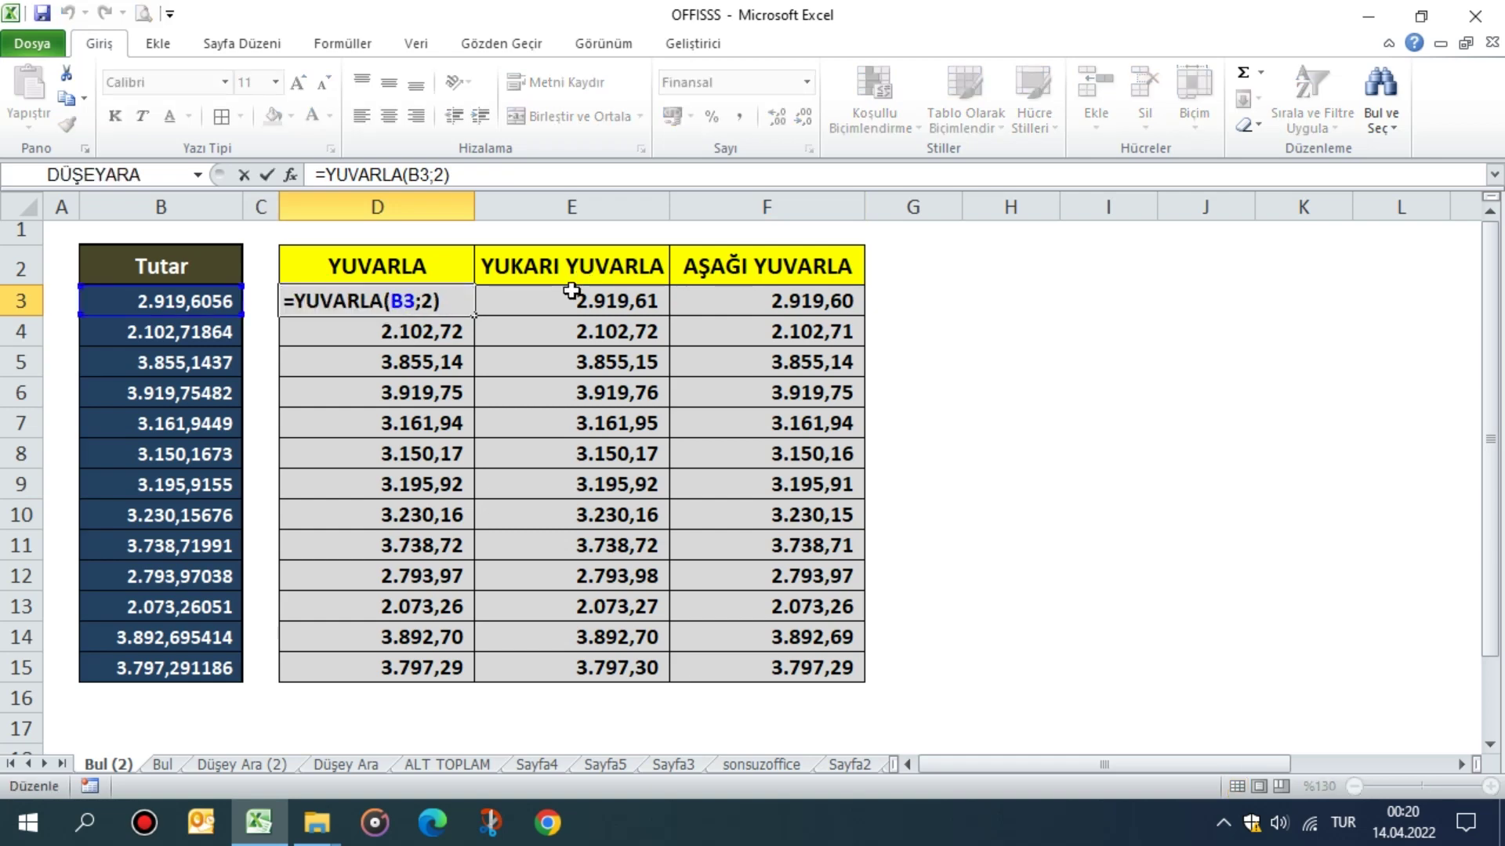
pyautogui.press('BackSpace')
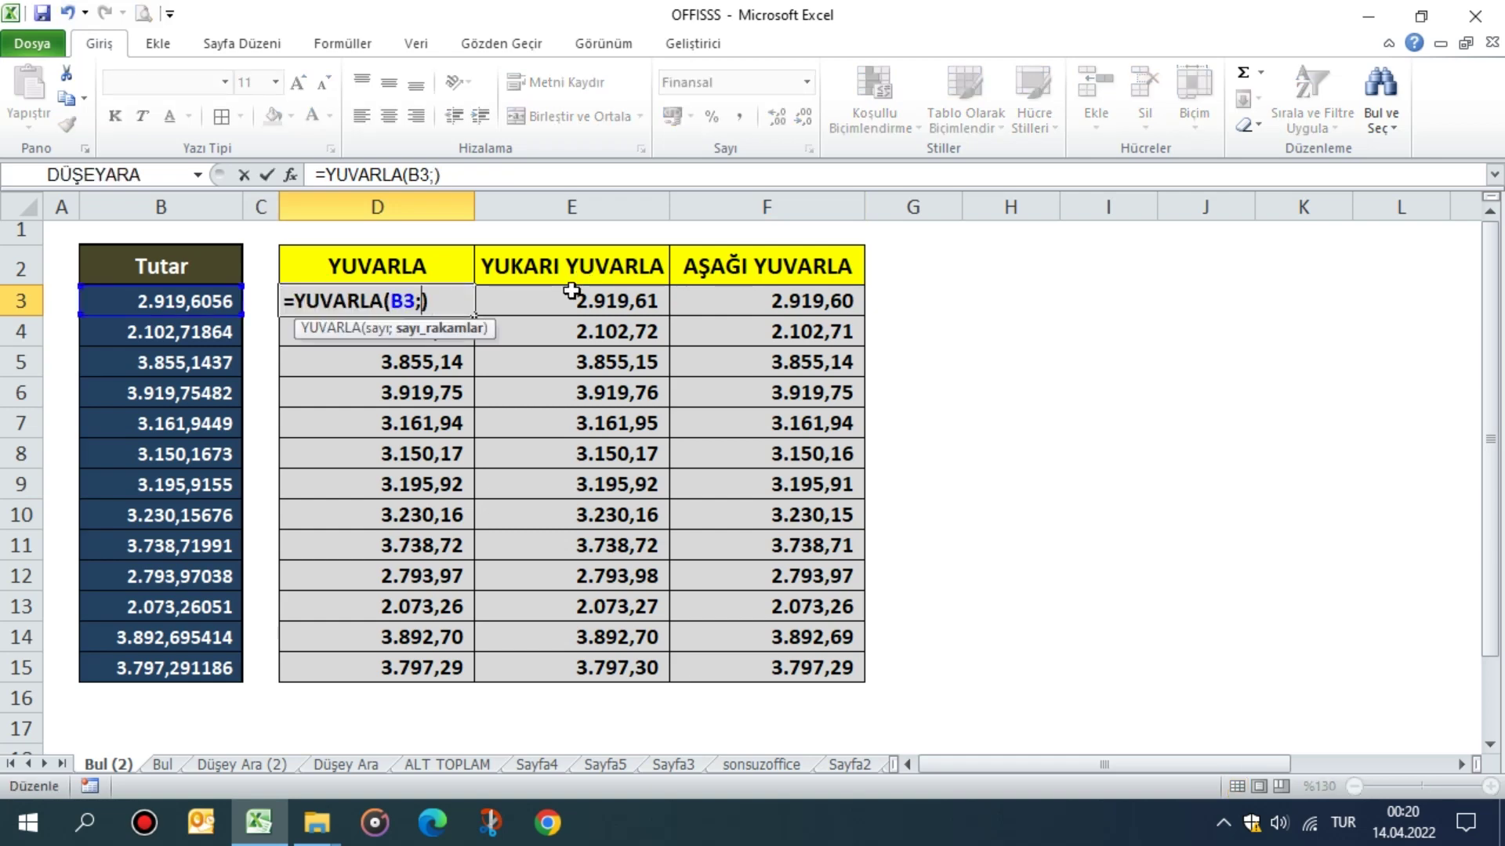
pyautogui.write('3')
pyautogui.press('Return')
pyautogui.press('Up')
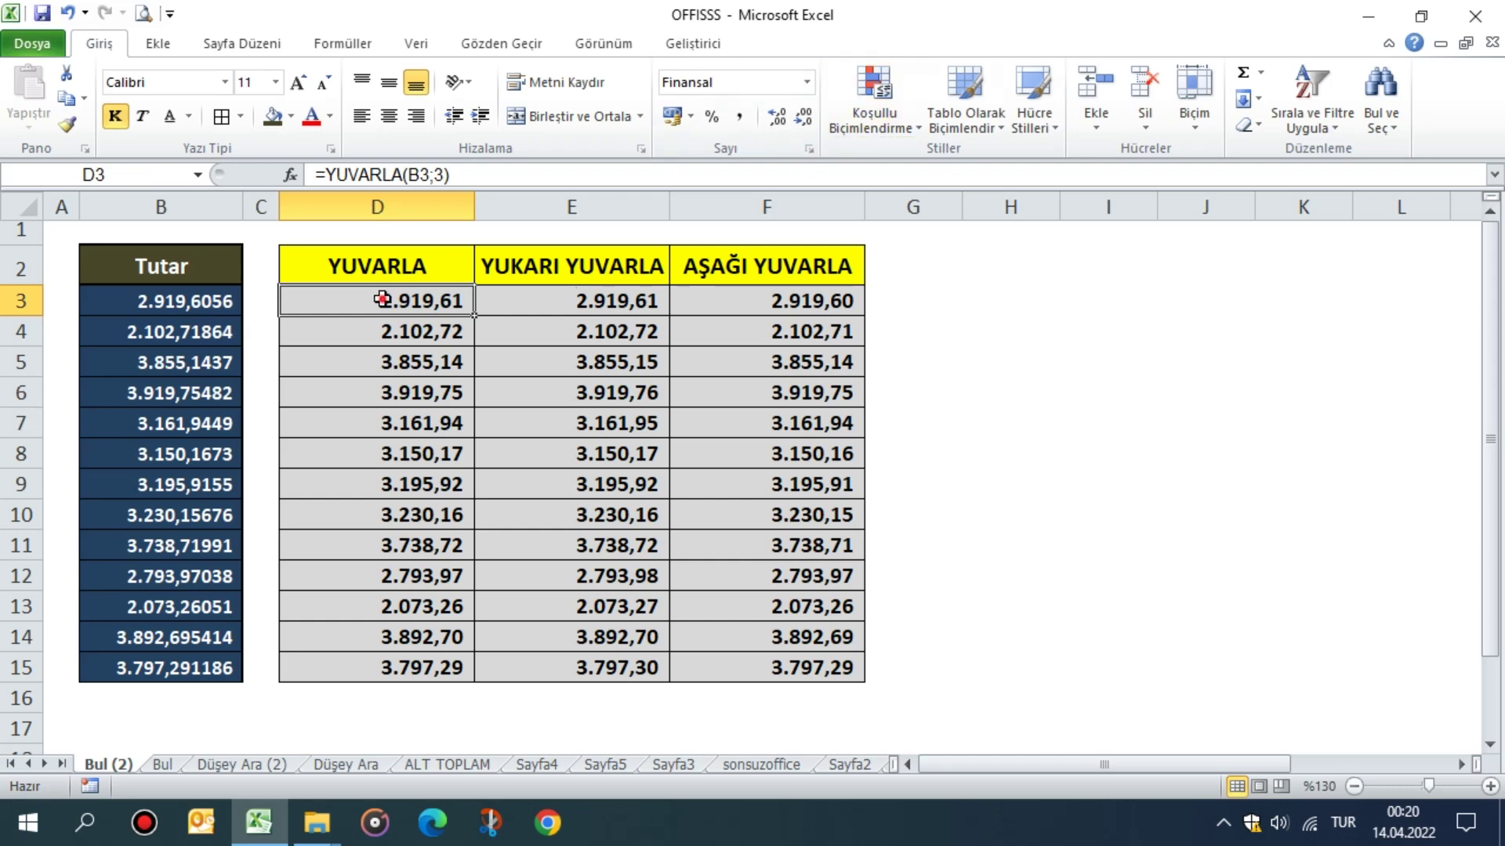
pyautogui.moveTo(382, 299); pyautogui.dragTo(392, 666)
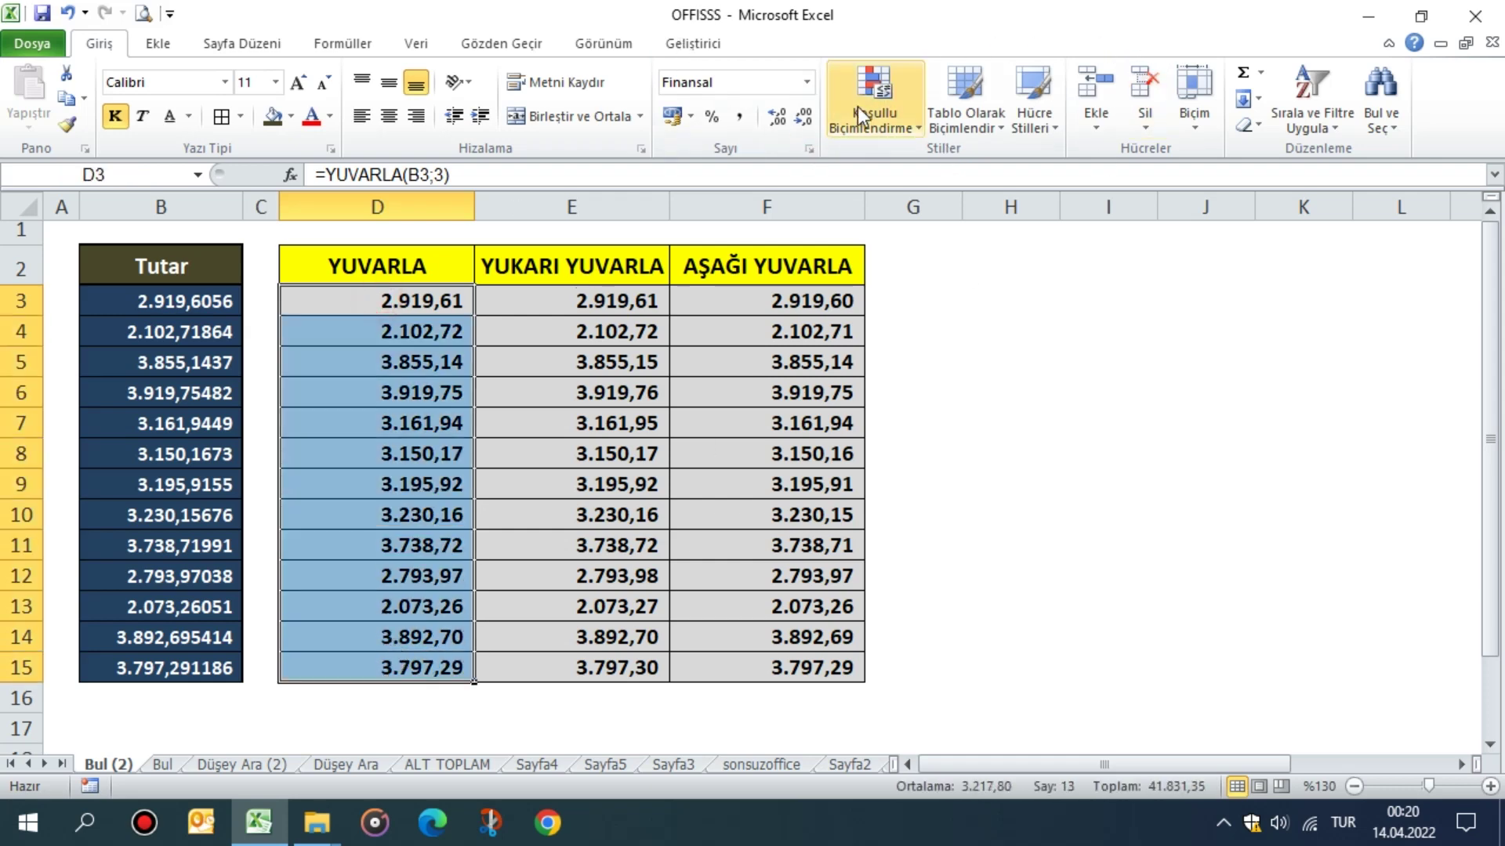
pyautogui.click(785, 118)
# Copy the 3-decimal YUVARLA formula from D3 down through D15
pyautogui.click(420, 298)
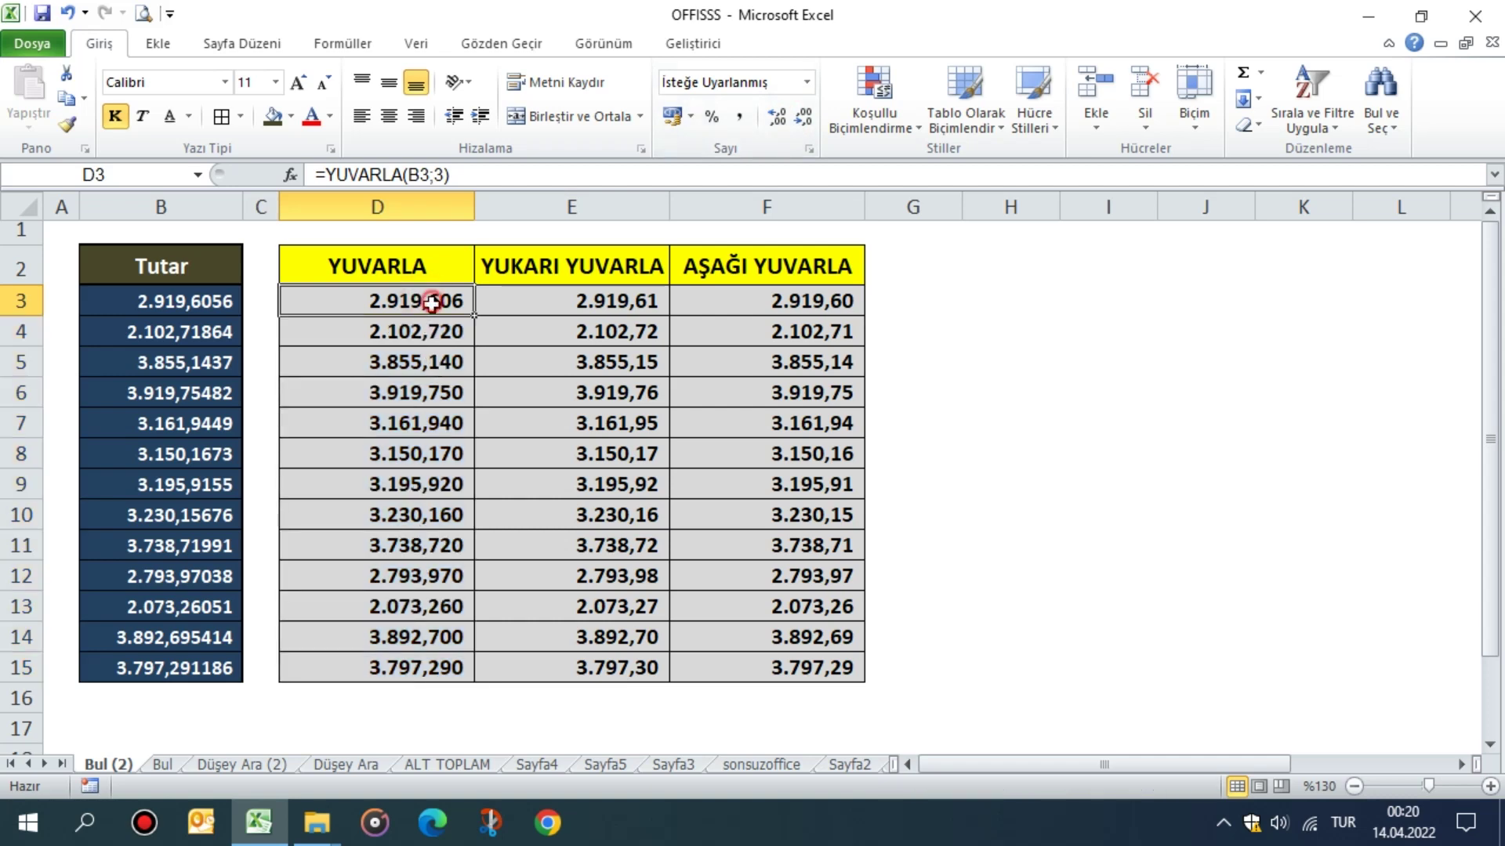
pyautogui.moveTo(432, 303); pyautogui.dragTo(427, 666)
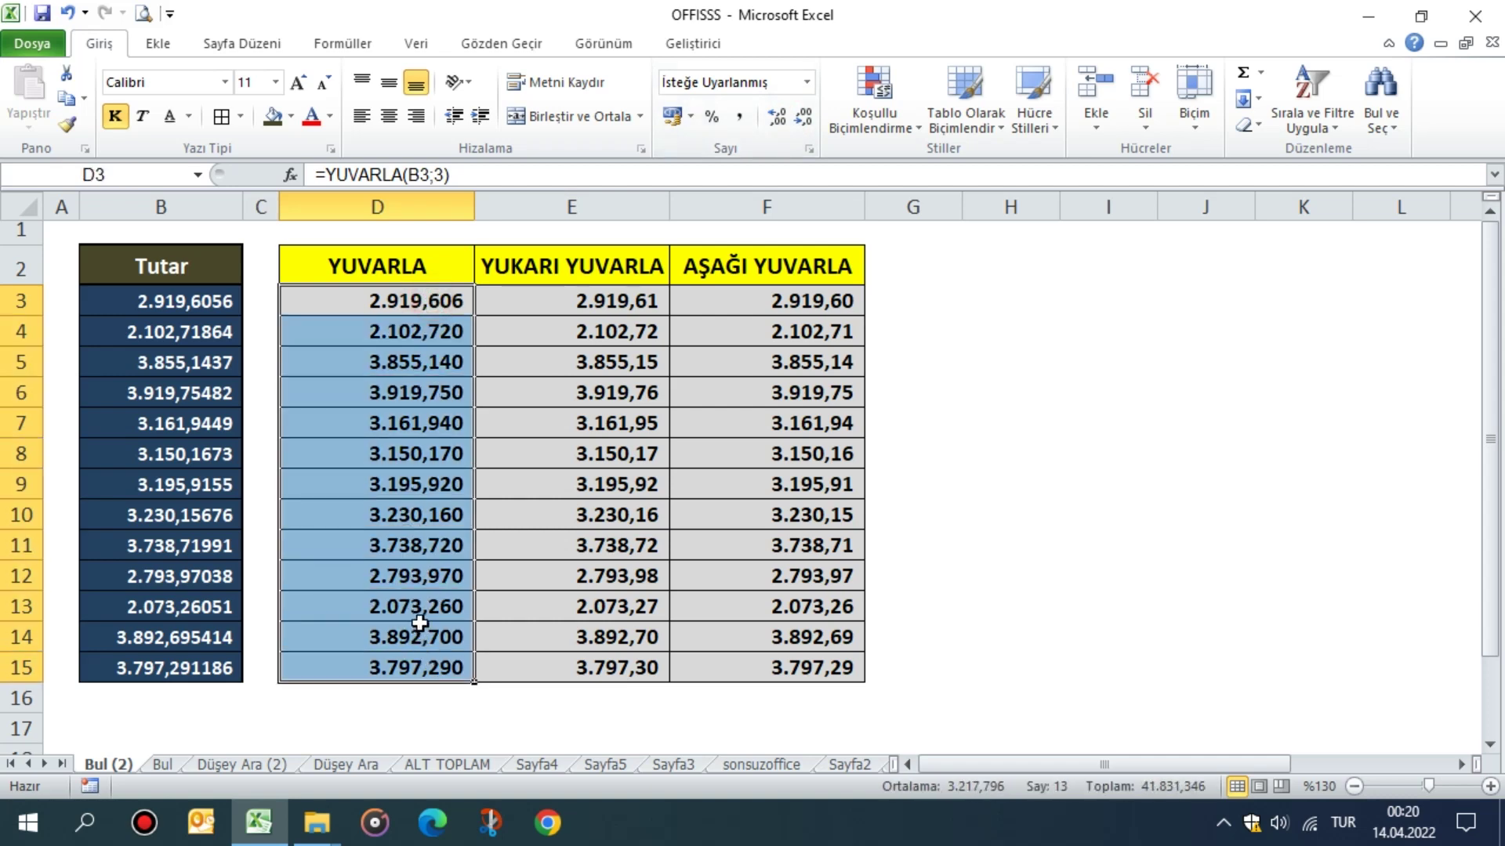
pyautogui.click(388, 309)
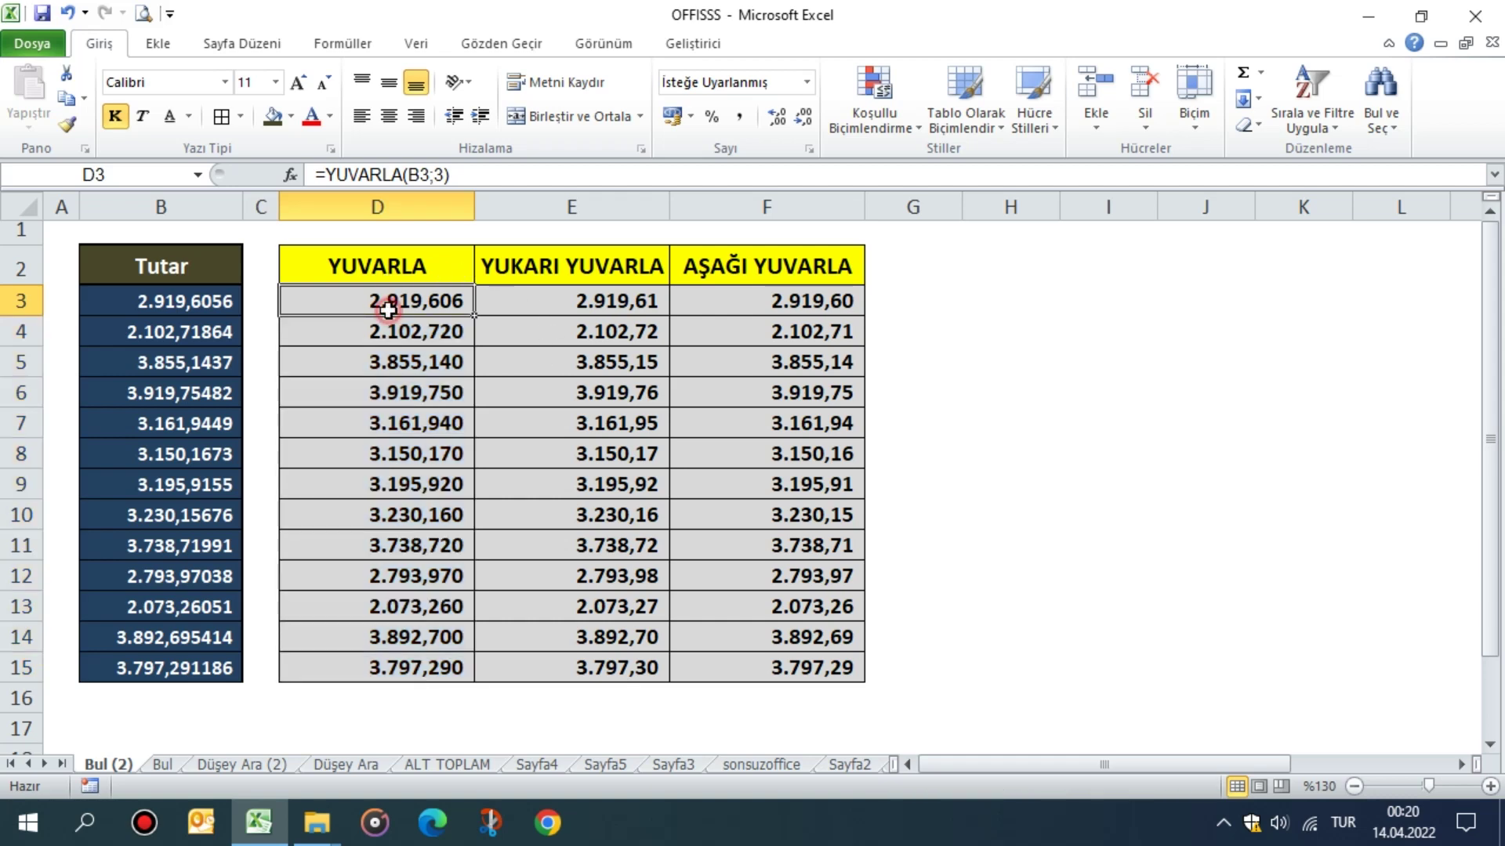
pyautogui.doubleClick(475, 314)
pyautogui.click(444, 299)
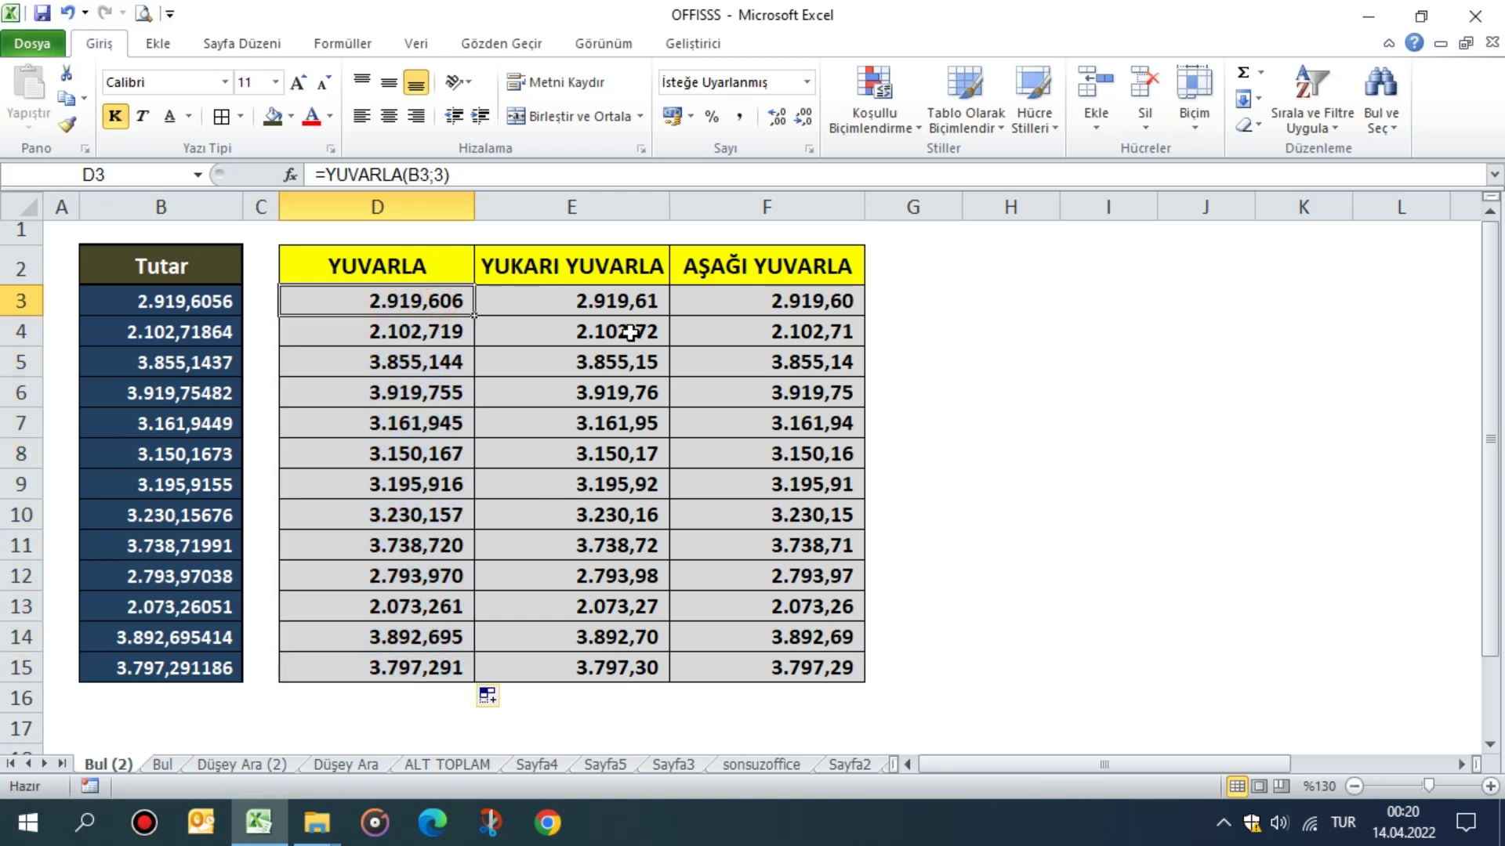
pyautogui.click(616, 305)
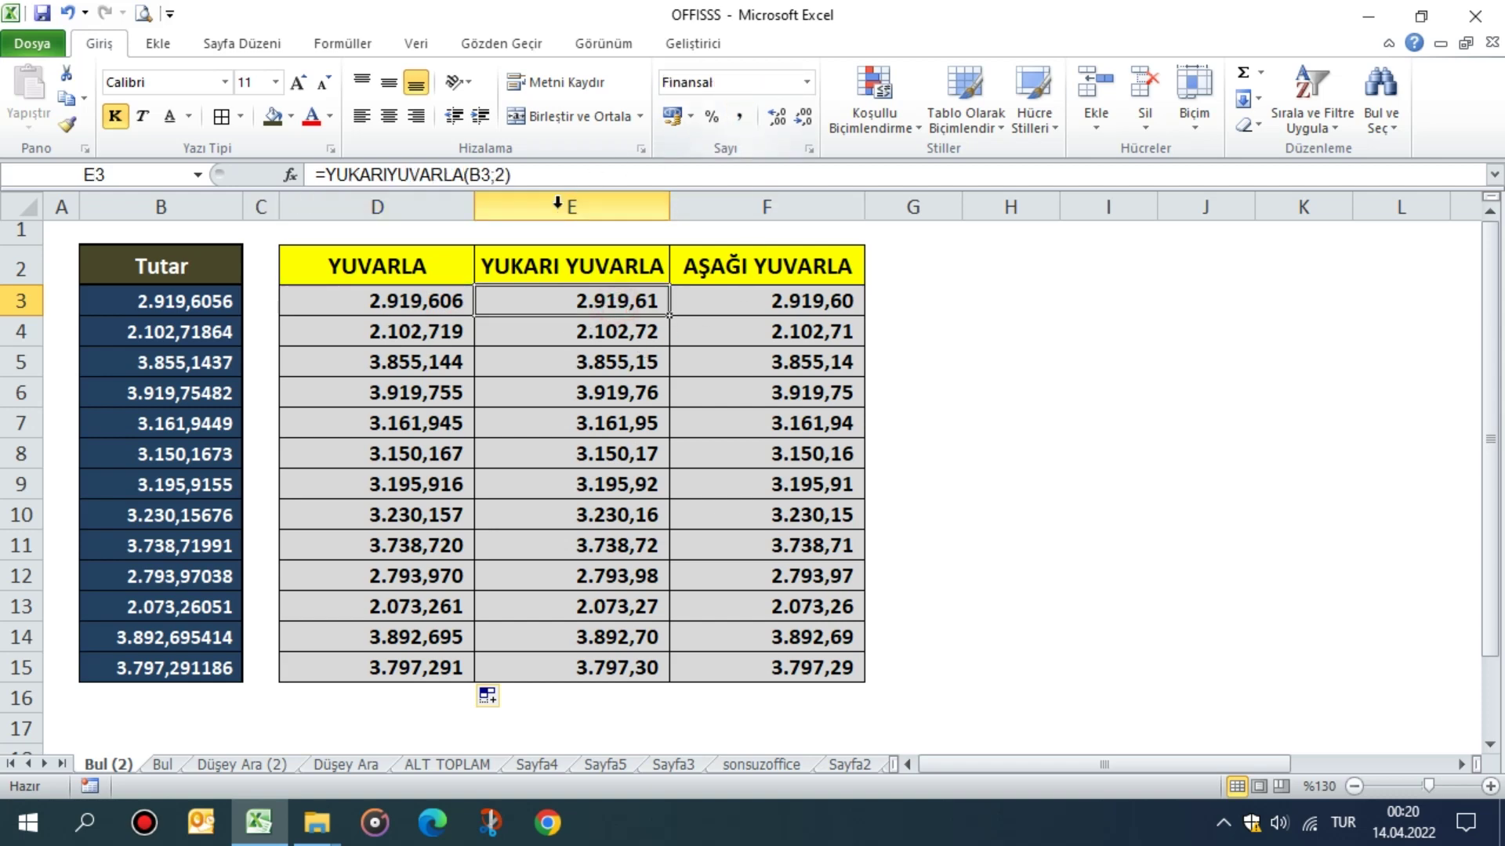
# Change E3 to =YUKARIYUVARLA(B3;1) and fill it down through E15
pyautogui.press('F2')
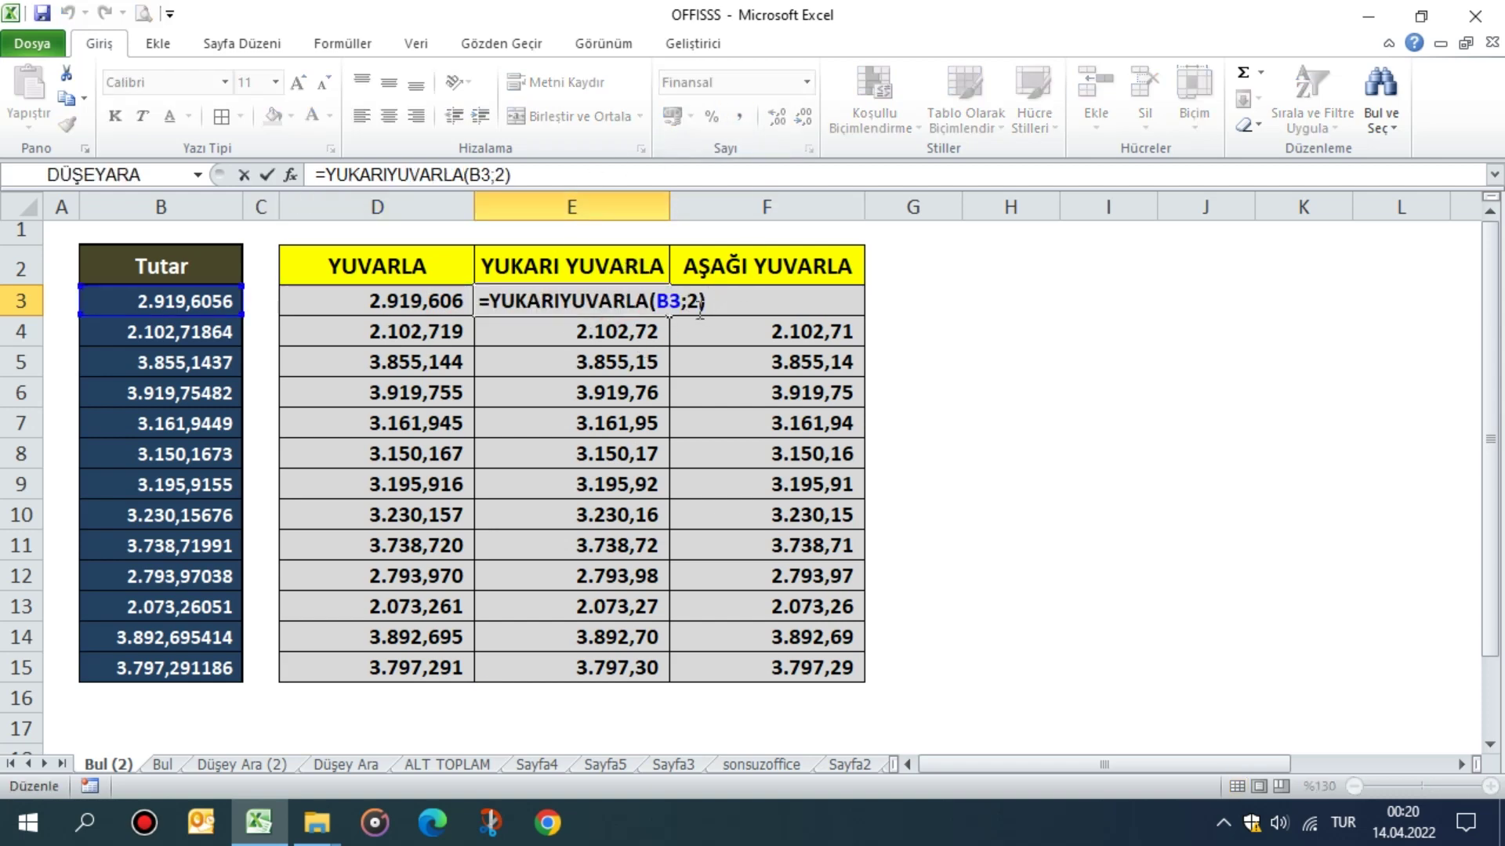
pyautogui.click(699, 304)
pyautogui.press('BackSpace')
pyautogui.write('1')
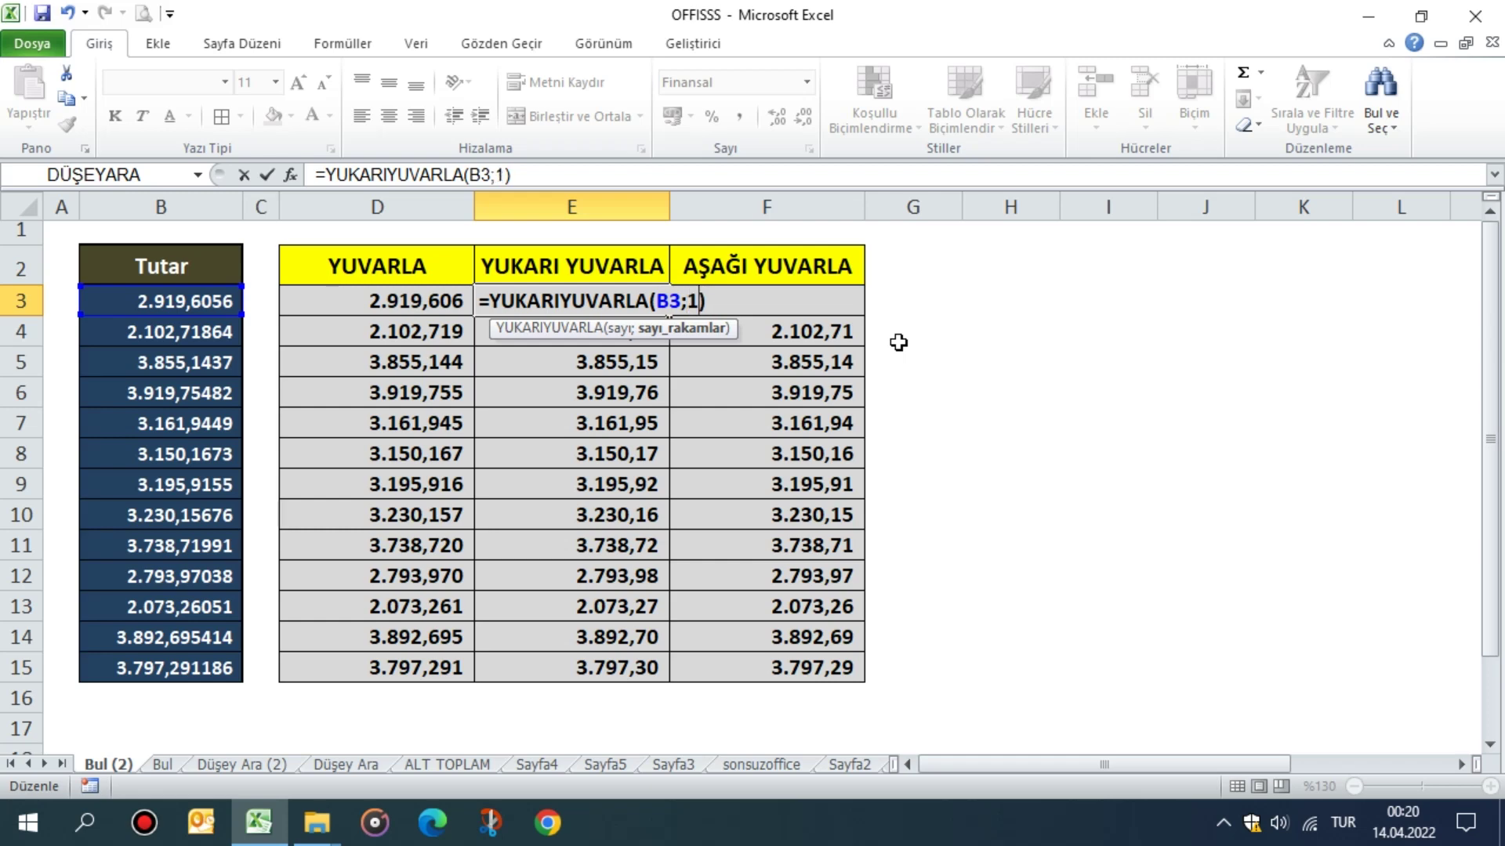
pyautogui.press('Return')
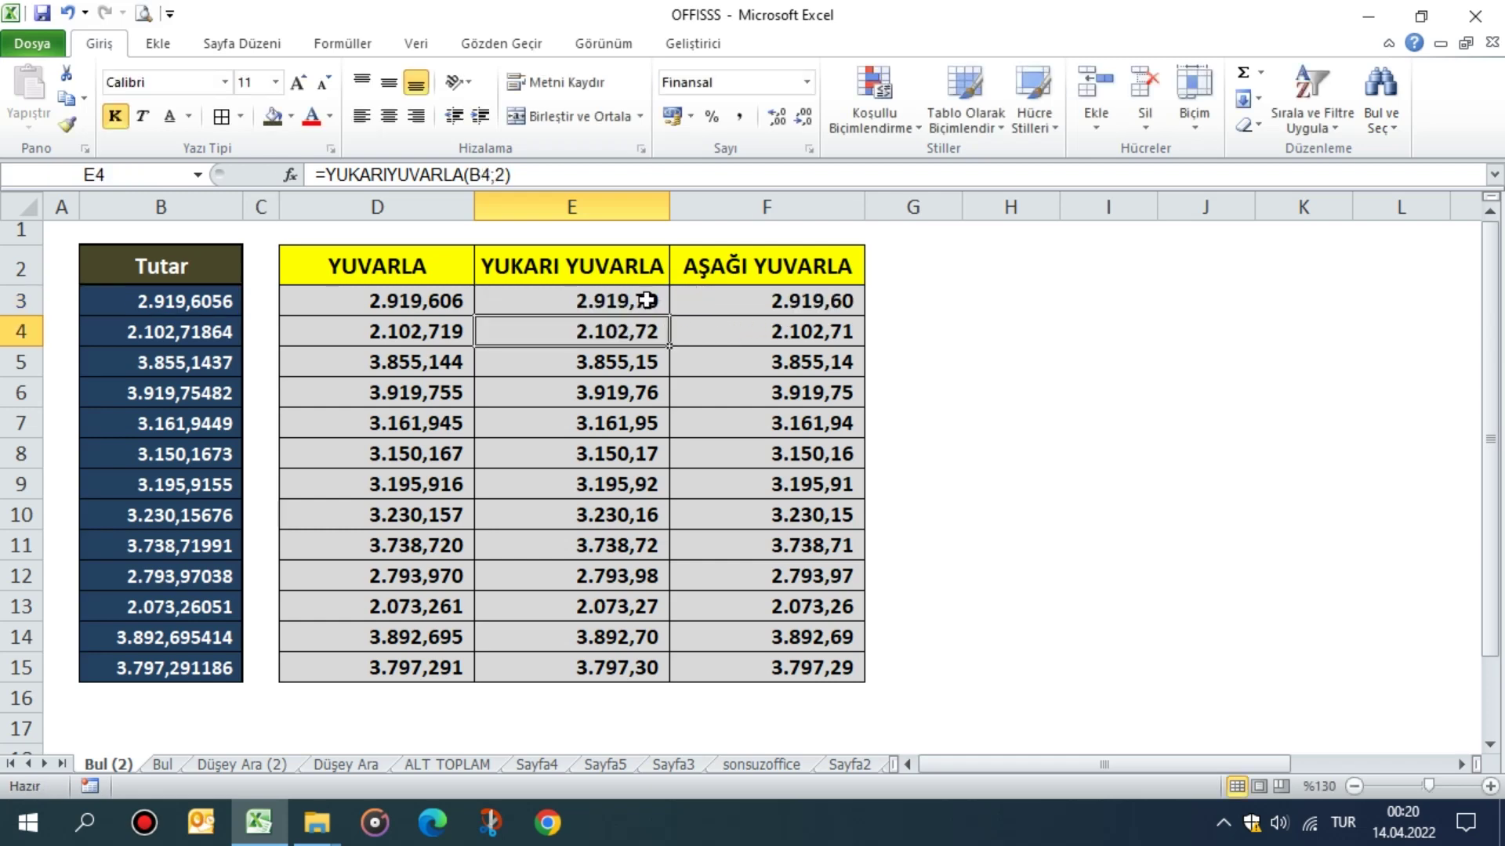
pyautogui.click(641, 305)
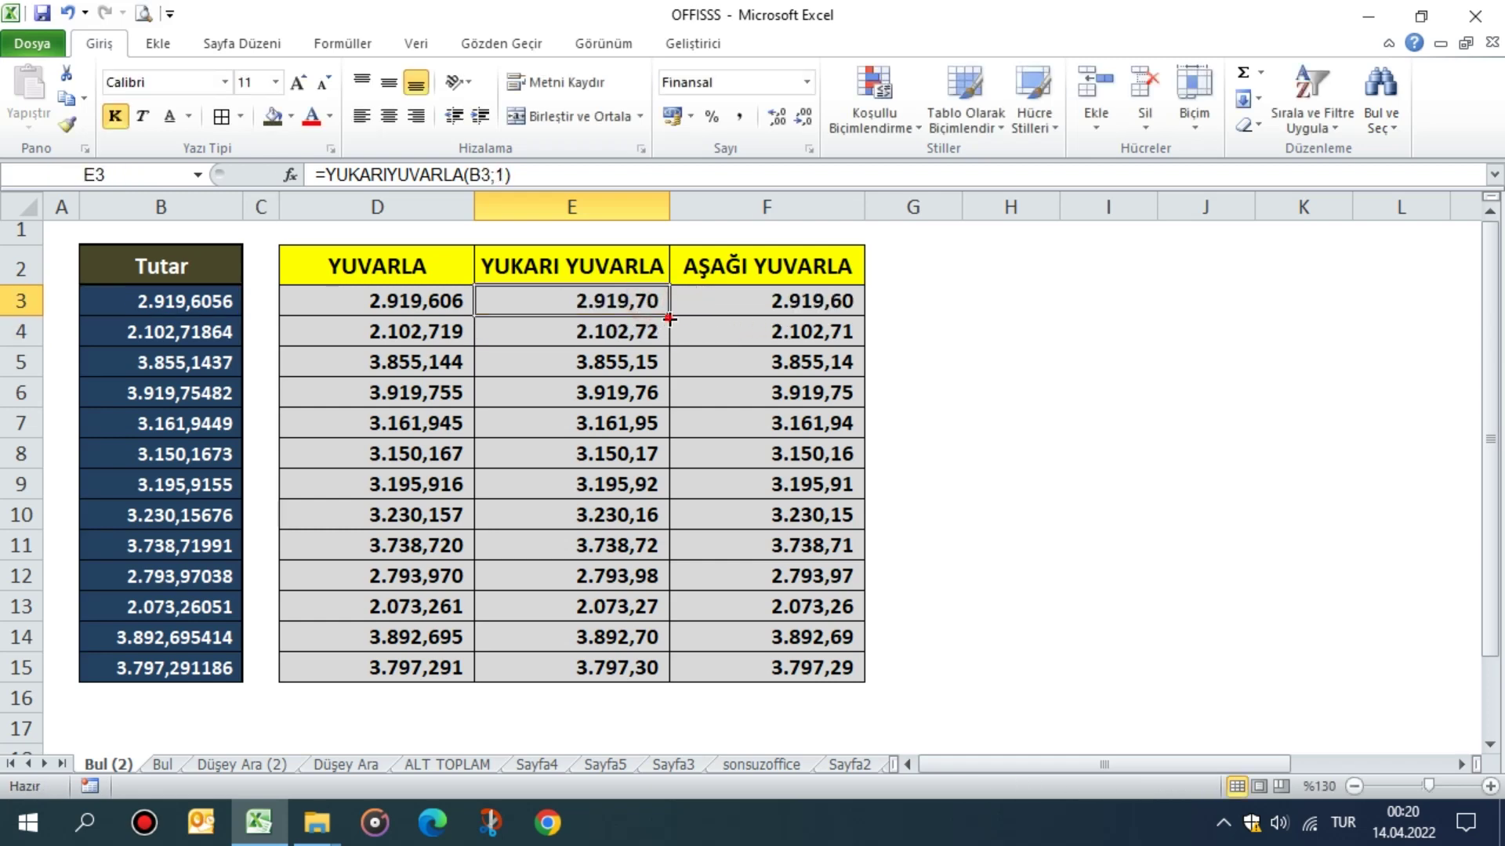
pyautogui.doubleClick(669, 315)
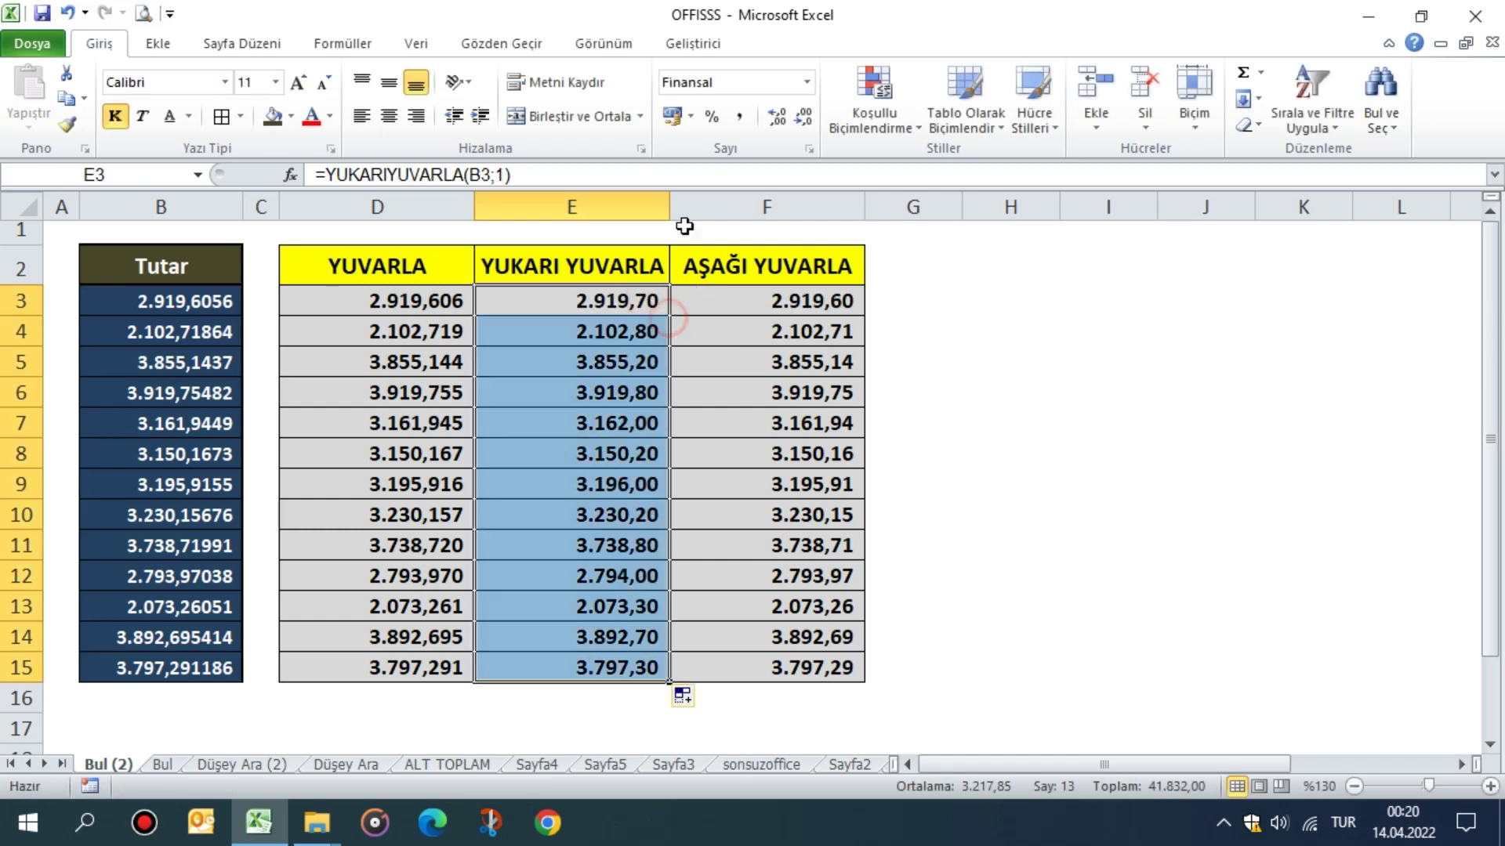
# Reduce the YUKARI YUVARLA column display to one decimal place
pyautogui.click(776, 118)
pyautogui.click(806, 118)
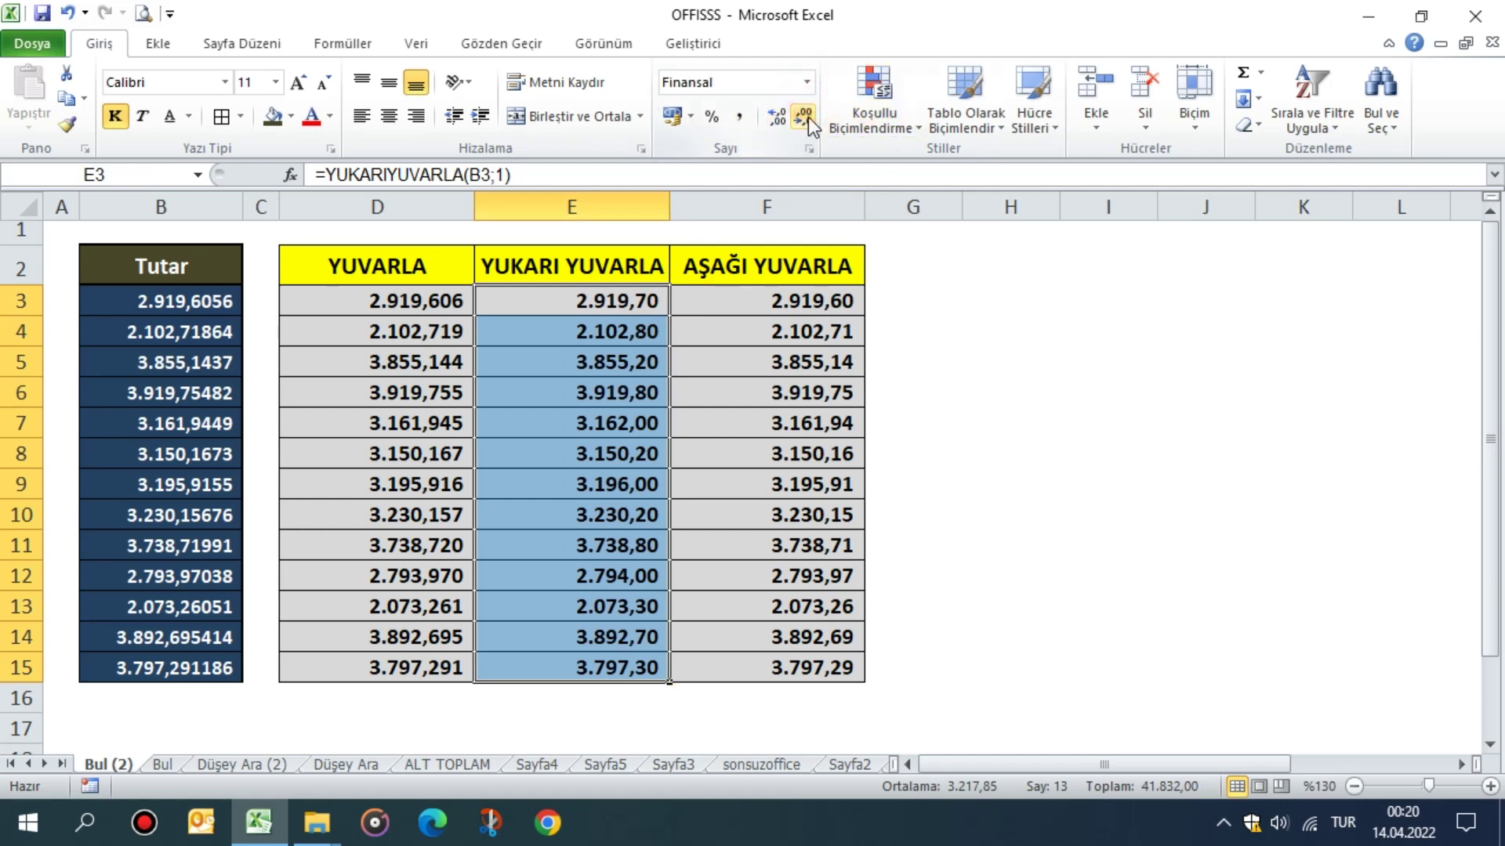
pyautogui.click(808, 116)
pyautogui.moveTo(619, 301); pyautogui.dragTo(609, 665)
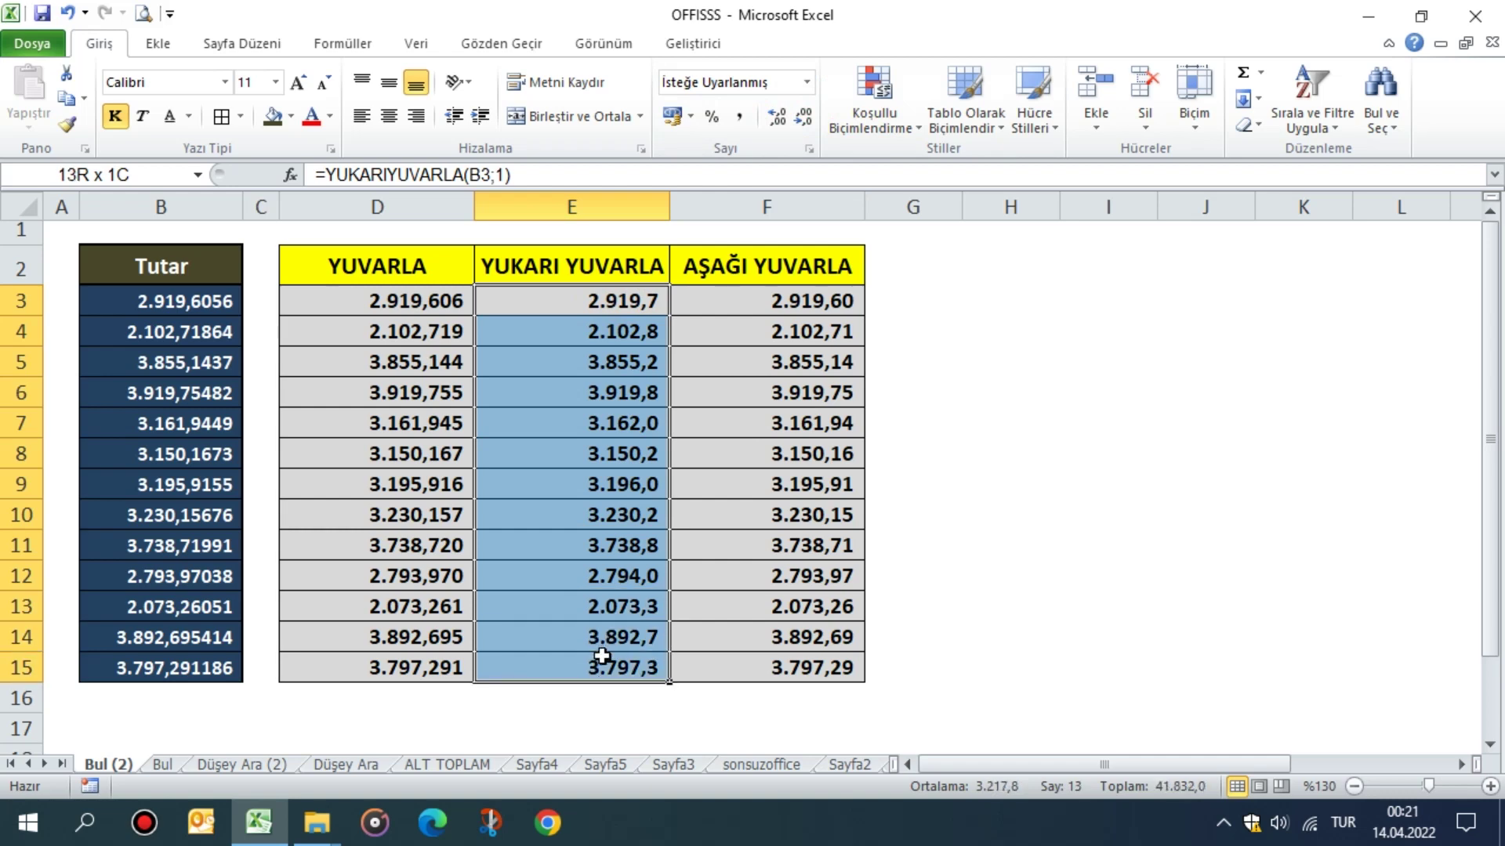
pyautogui.click(793, 296)
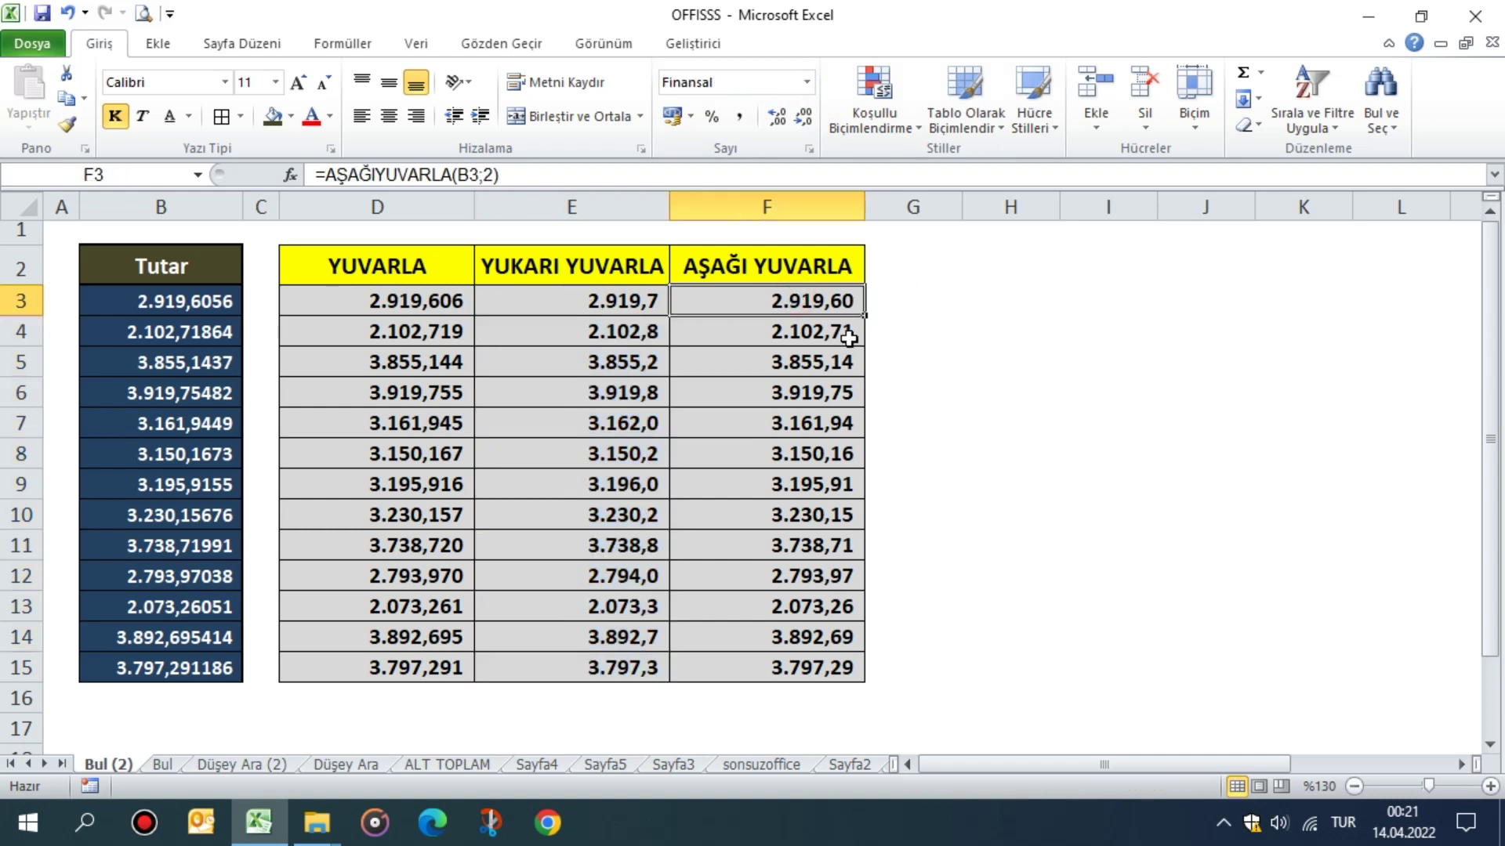
# Change F3 to =AŞAĞIYUVARLA(B3;0) and fill it down through F15
pyautogui.click(478, 174)
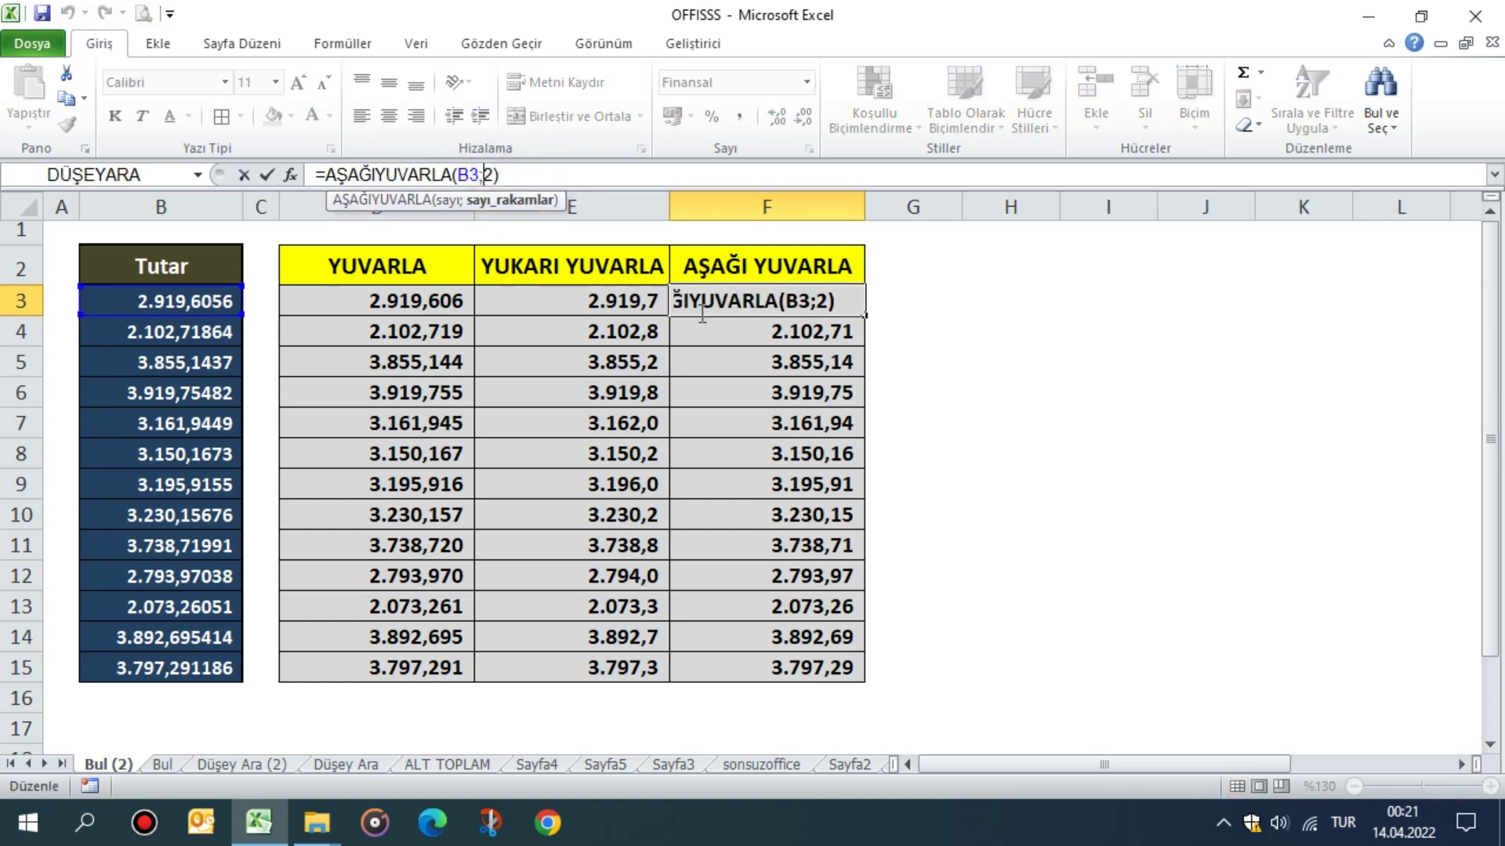
pyautogui.press('Delete')
pyautogui.write('0')
pyautogui.press('Return')
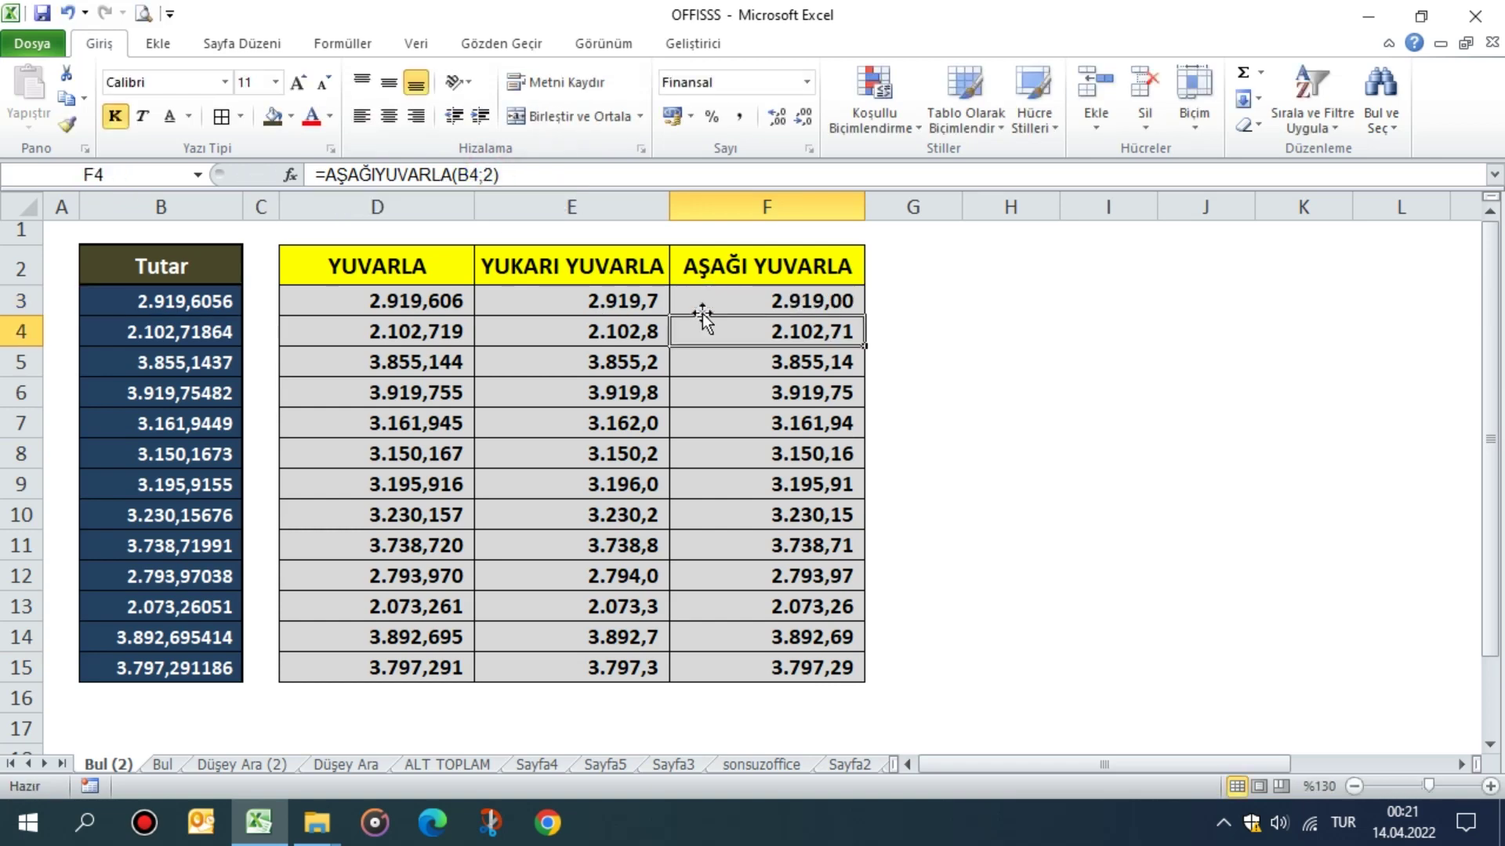
pyautogui.click(840, 301)
pyautogui.doubleClick(866, 321)
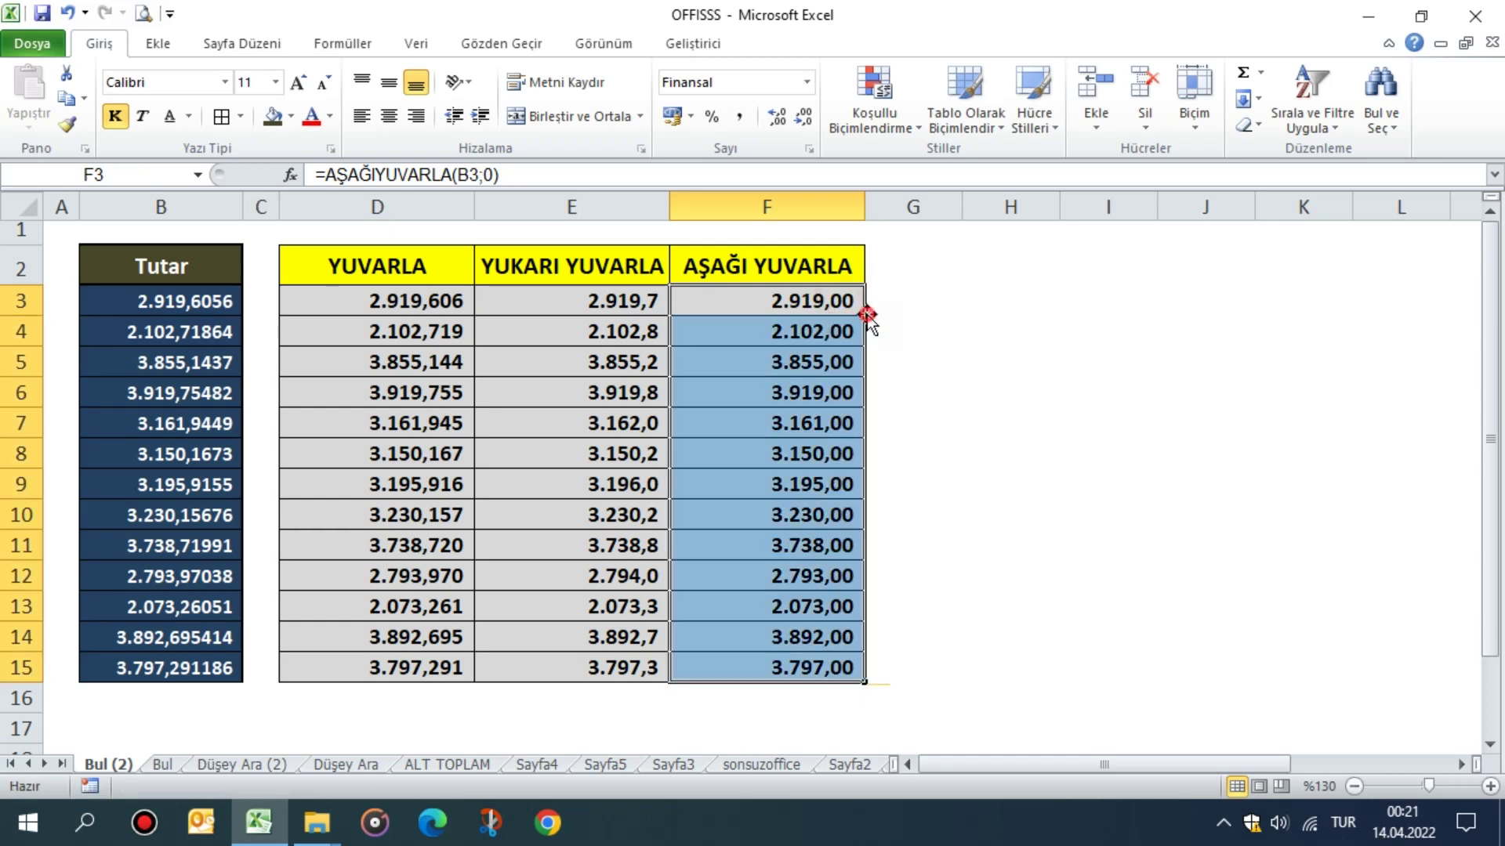
# Cancel the accidental move of the F results and select the Tutar column B
pyautogui.moveTo(826, 285)
pyautogui.mouseDown()
pyautogui.moveTo(773, 580)
pyautogui.moveTo(777, 276)
pyautogui.moveTo(774, 668)
pyautogui.mouseUp()
pyautogui.click(820, 470)
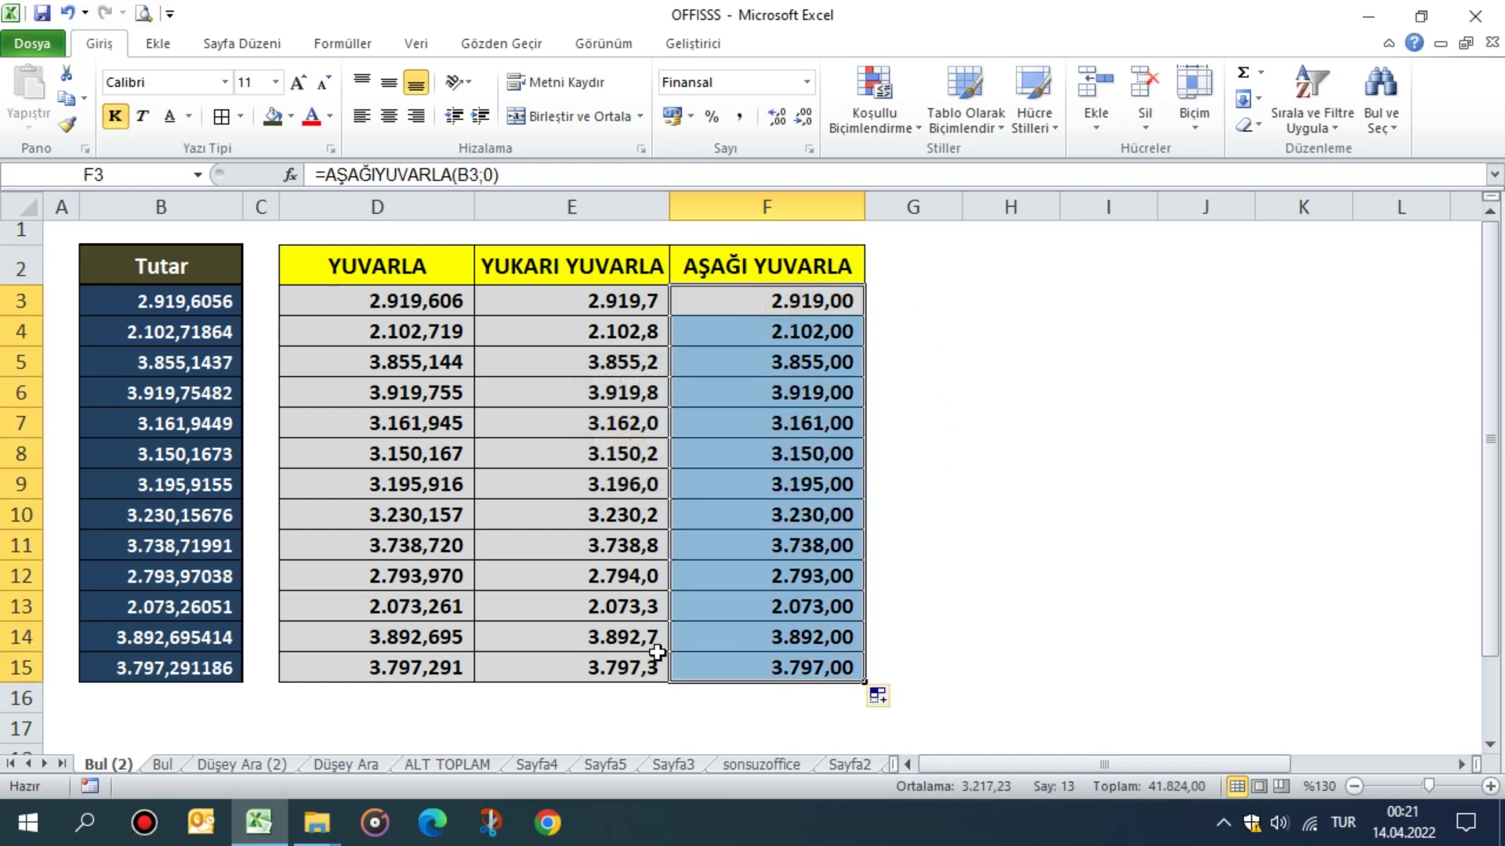
pyautogui.click(780, 301)
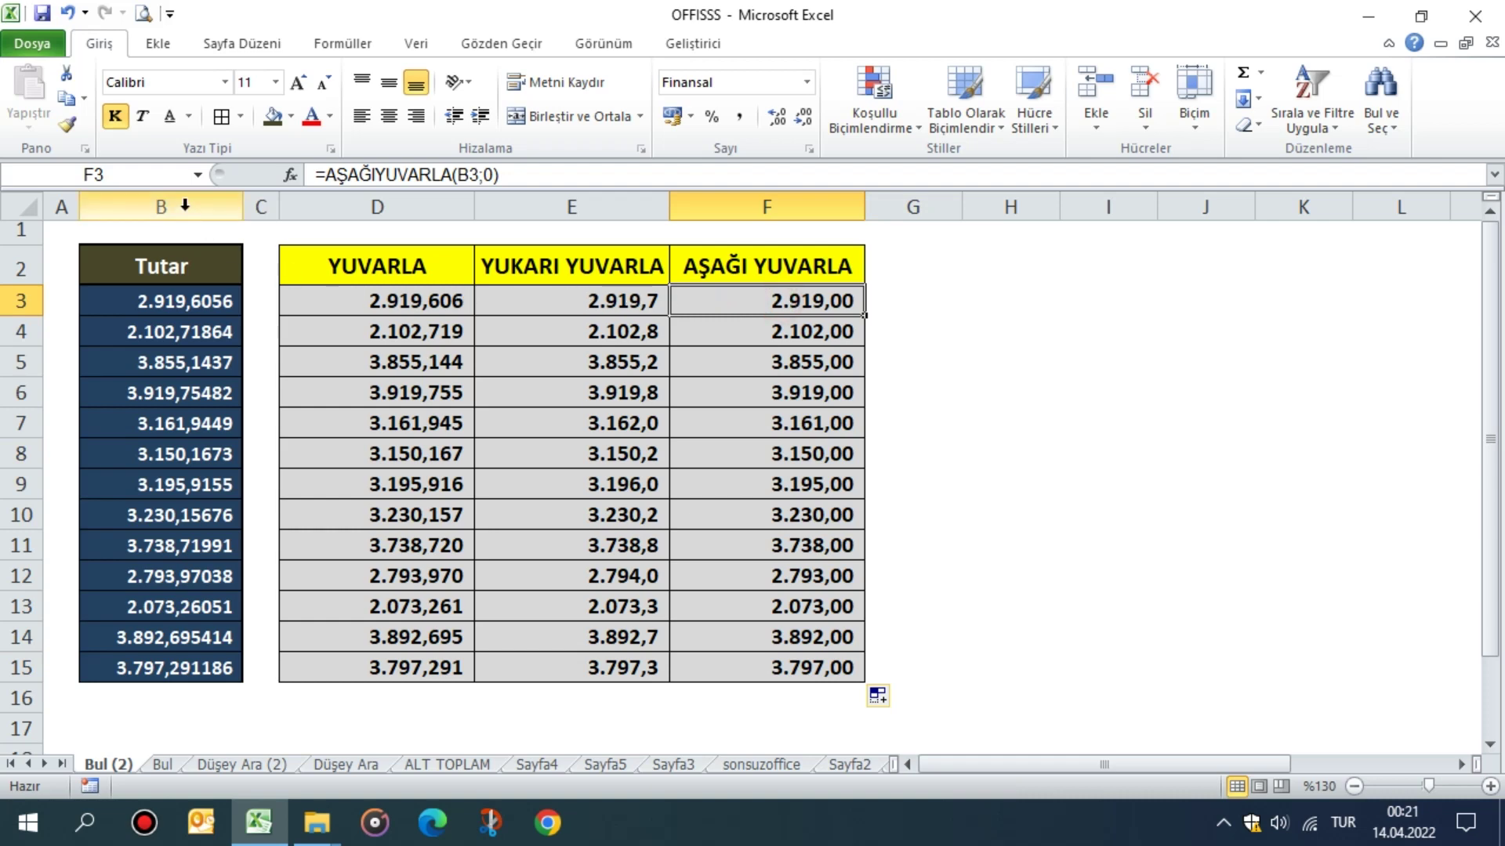
pyautogui.click(185, 206)
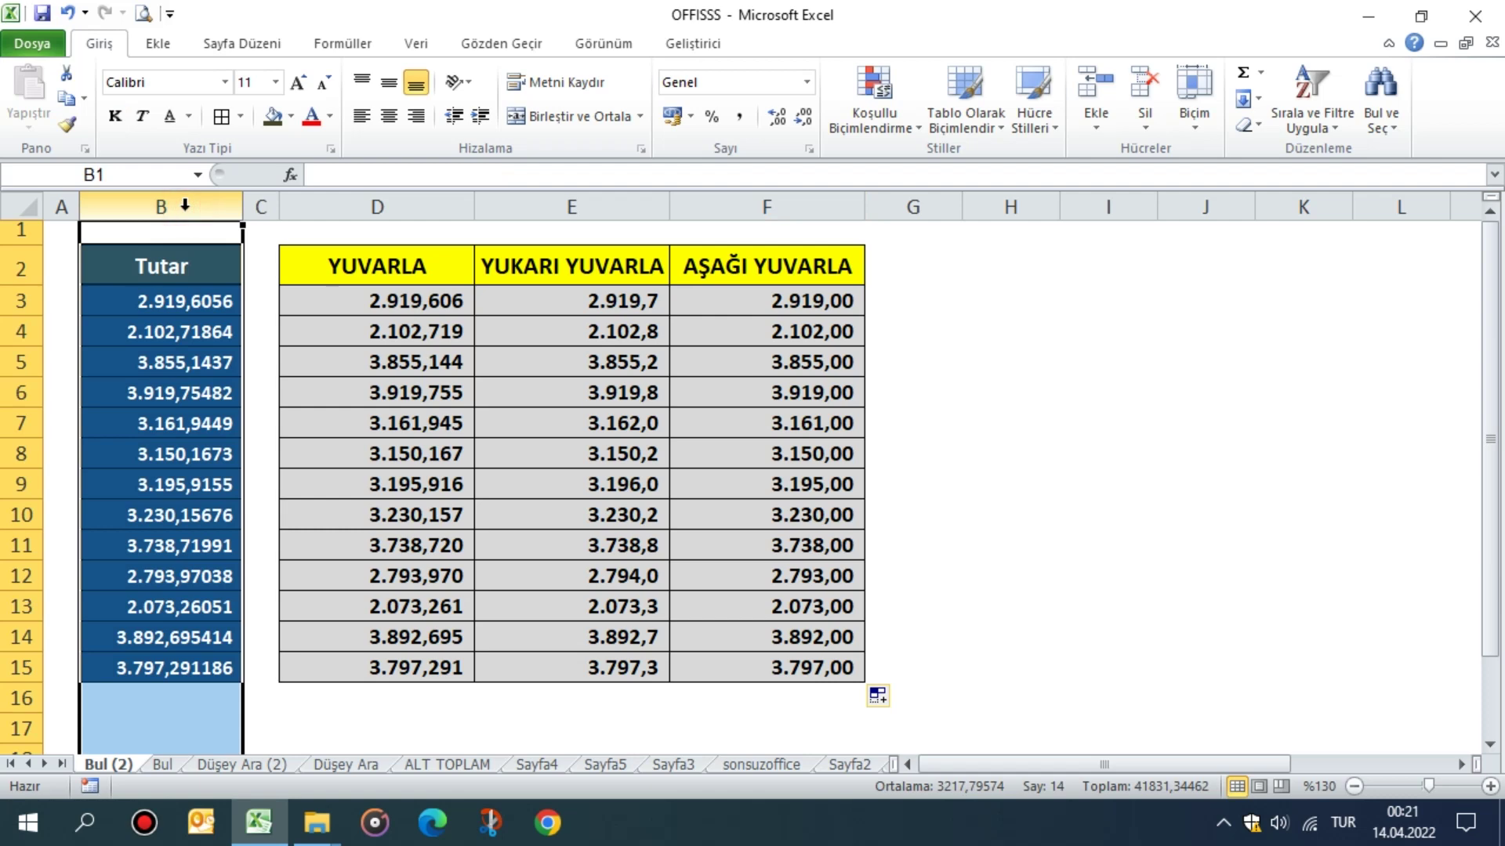
# Replace ,* with nothing across column B to drop every Tutar decimal part
pyautogui.hotkey('ctrl', 'h')
pyautogui.write(',*')
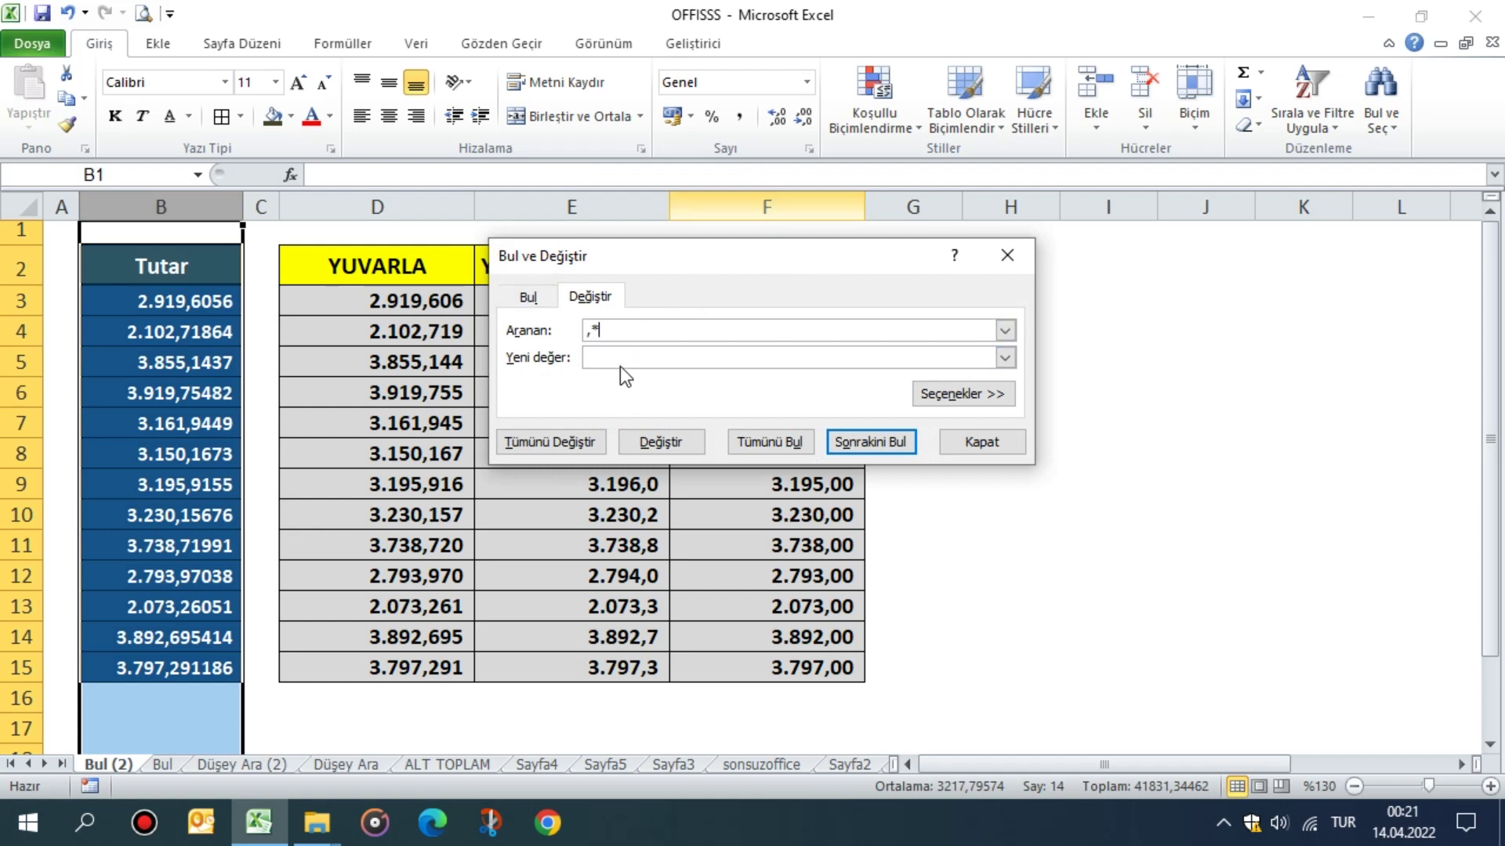
pyautogui.click(613, 358)
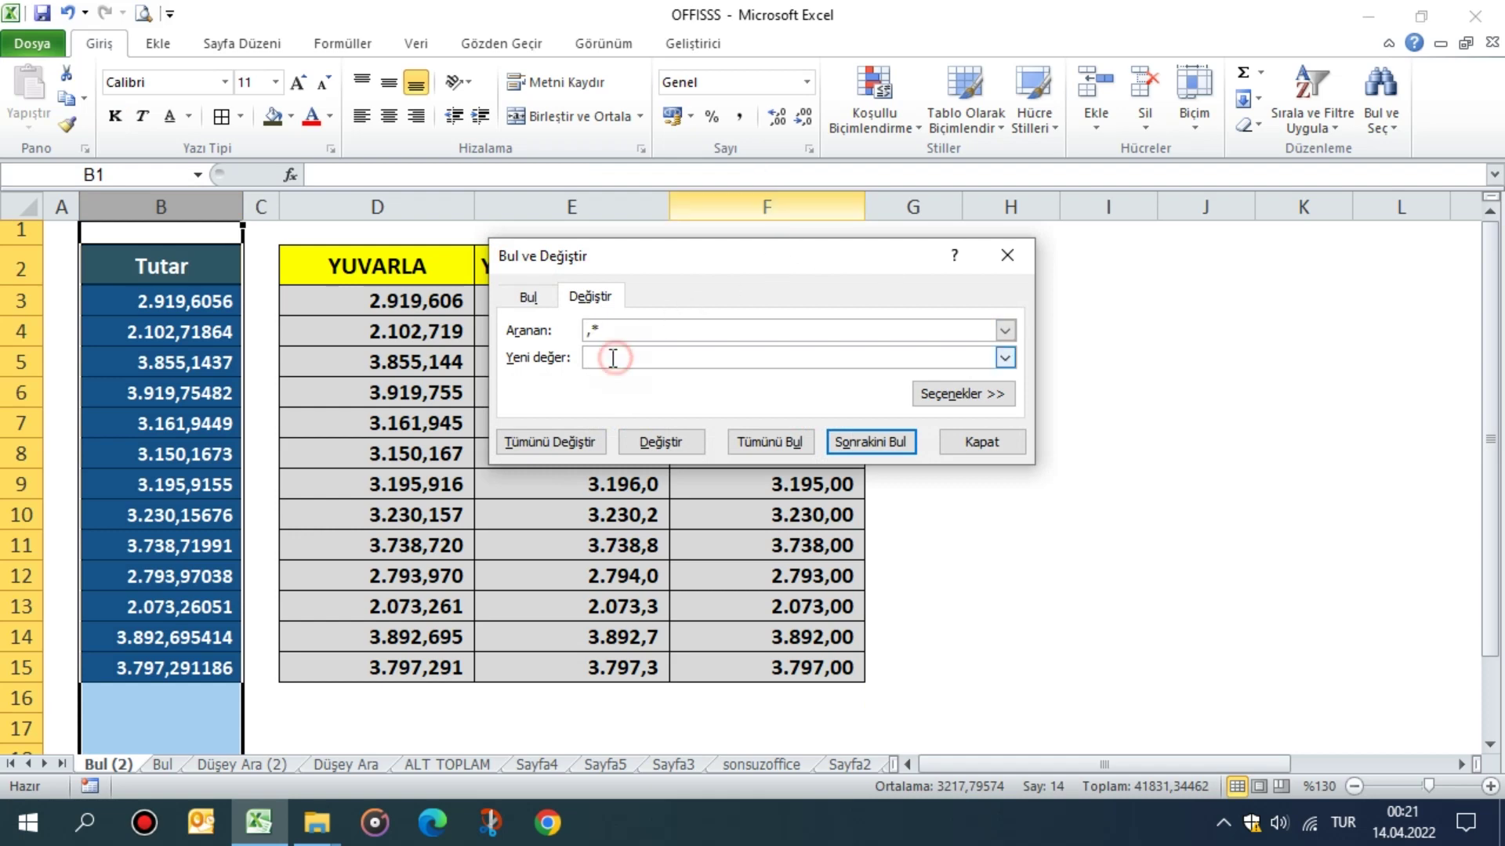
pyautogui.click(554, 447)
pyautogui.click(765, 474)
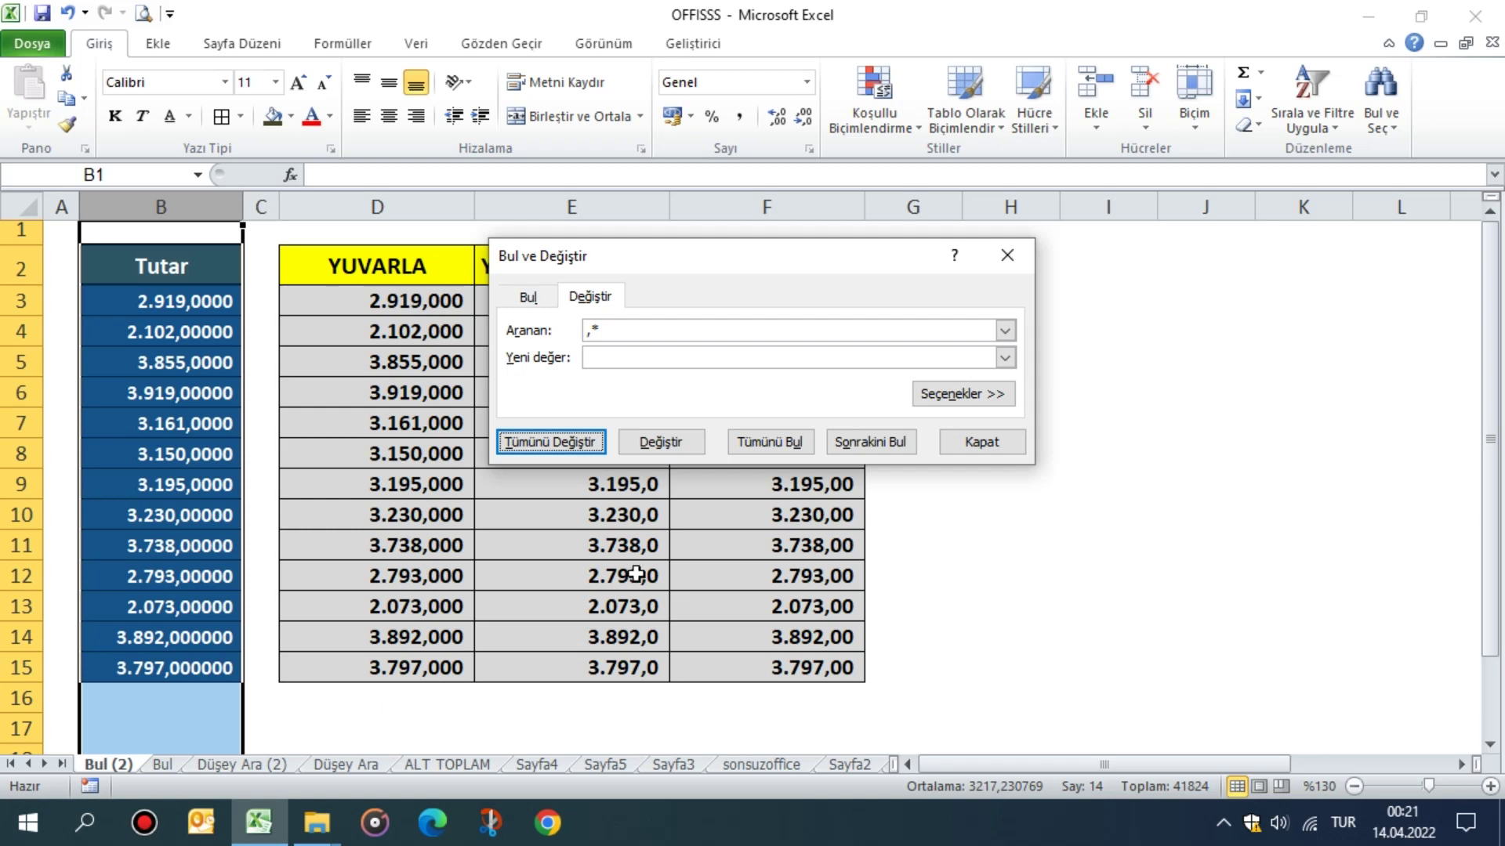
pyautogui.click(1011, 445)
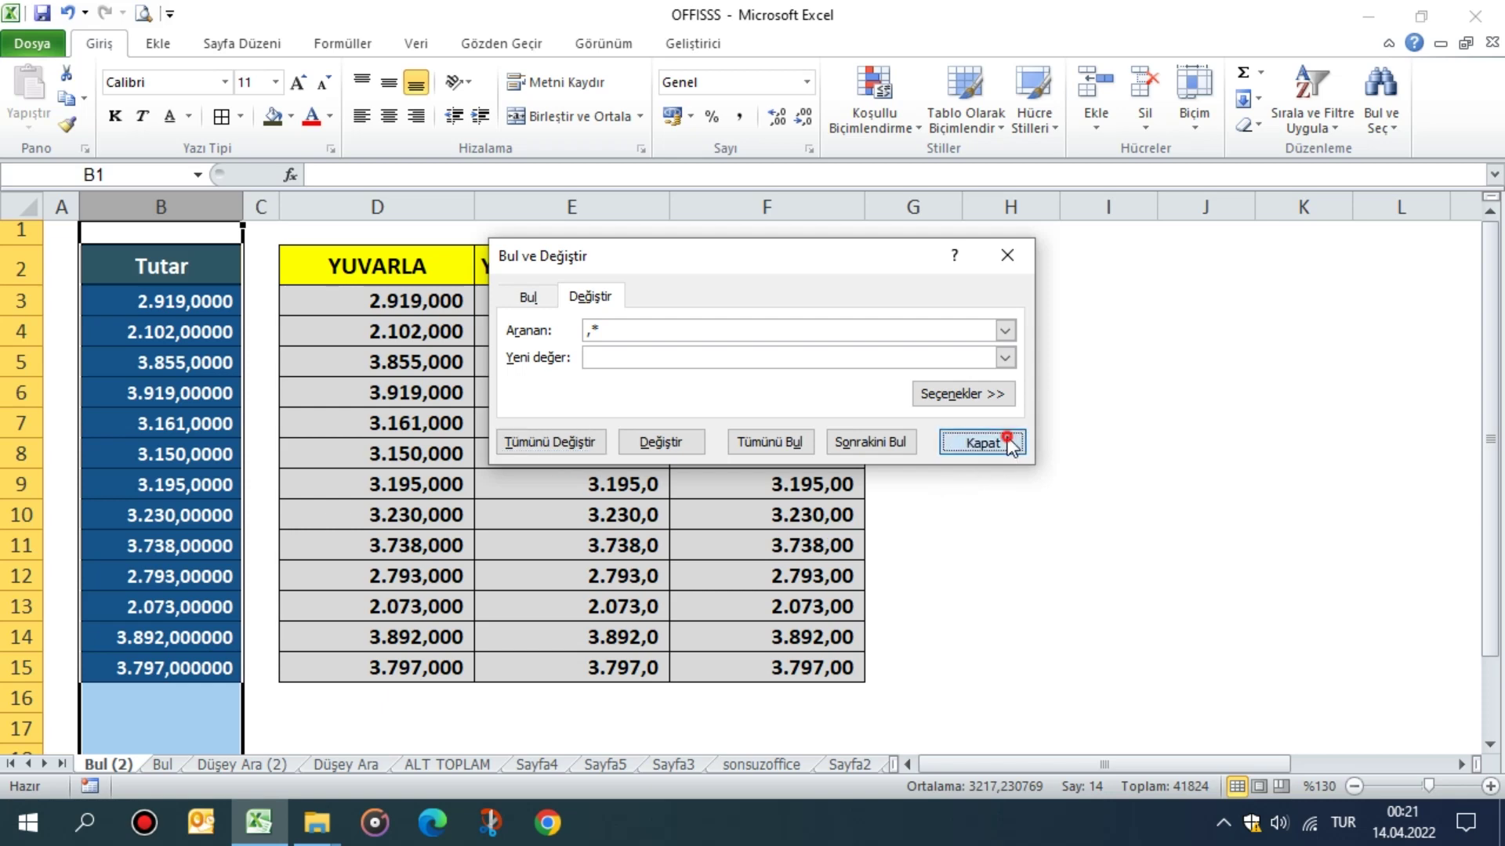